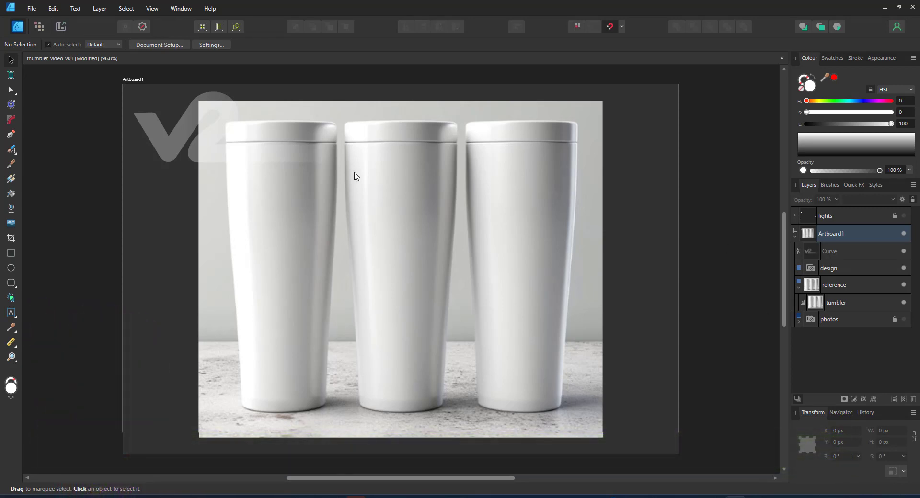
# Reduce the tumbler reference image's opacity to 20%
pyautogui.click(799, 302)
pyautogui.press('2')
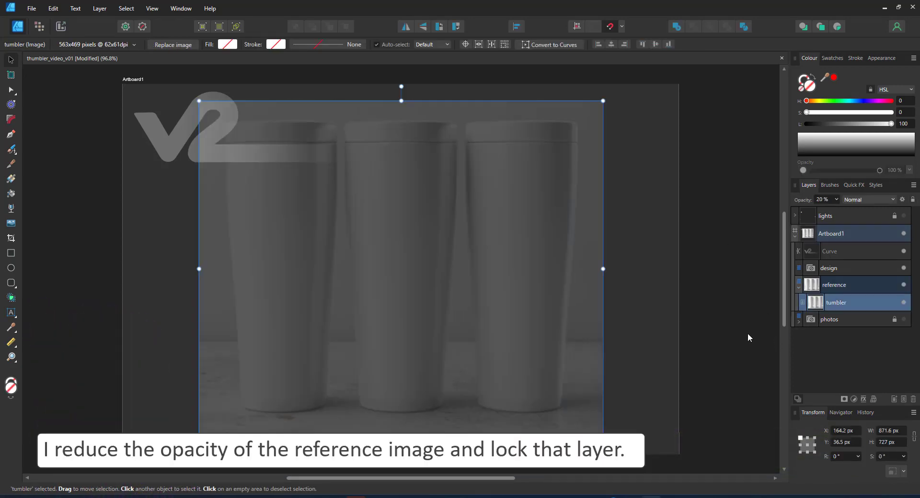
# On the design layer, draw a closed straight-segment outline of the middle tumbler's left half with the Pen tool
pyautogui.click(858, 268)
pyautogui.press('p')
pyautogui.click(400, 120)
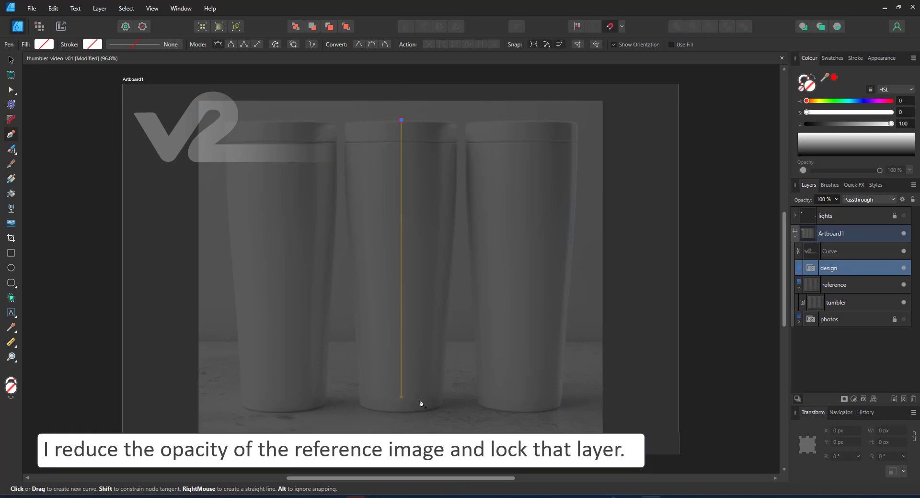
pyautogui.click(401, 411)
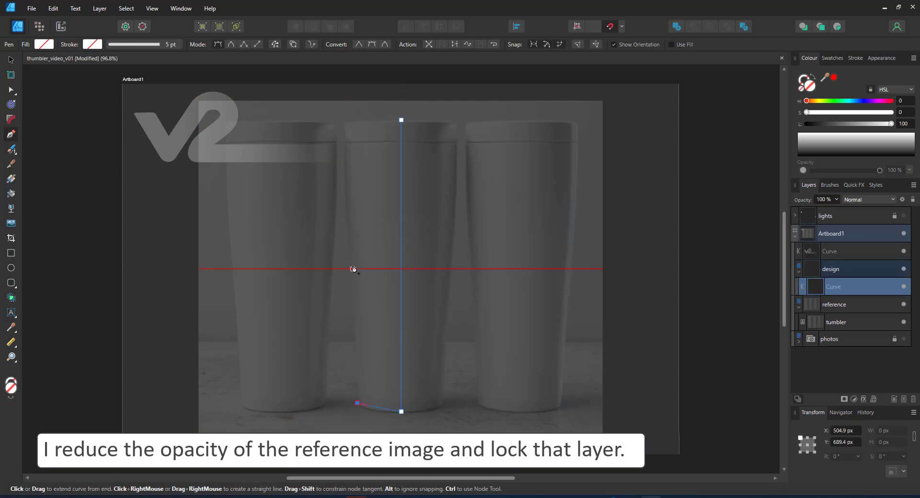
pyautogui.click(401, 121)
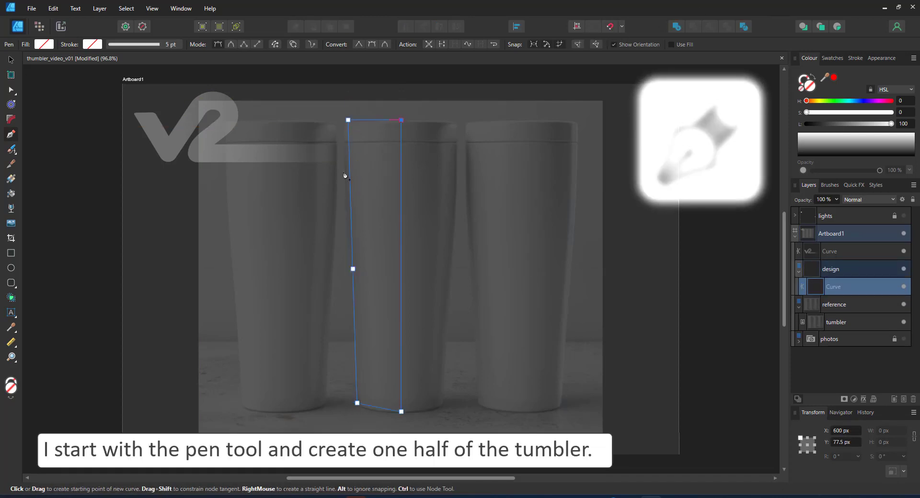
# Give the half outline a white stroke with a width of 1 pt
pyautogui.hotkey('ctrl', 'space')
pyautogui.moveTo(325, 103); pyautogui.dragTo(582, 248)
pyautogui.press('a')
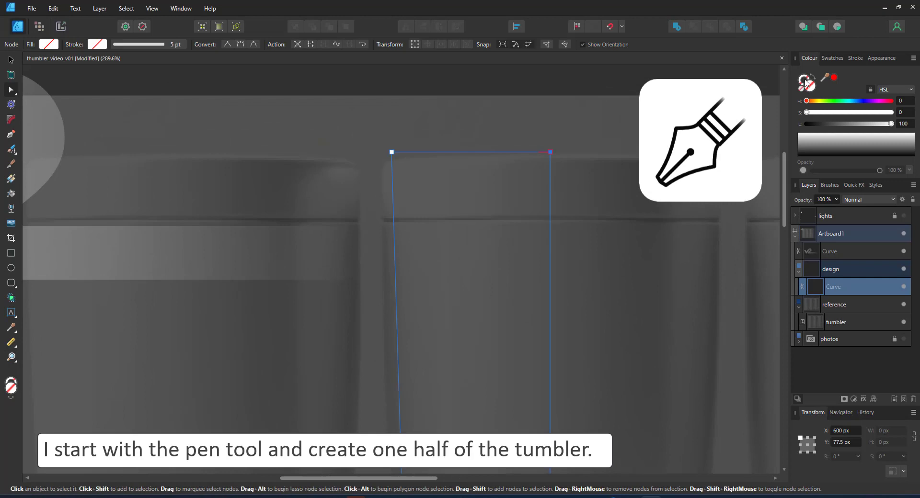
pyautogui.click(800, 82)
pyautogui.click(891, 124)
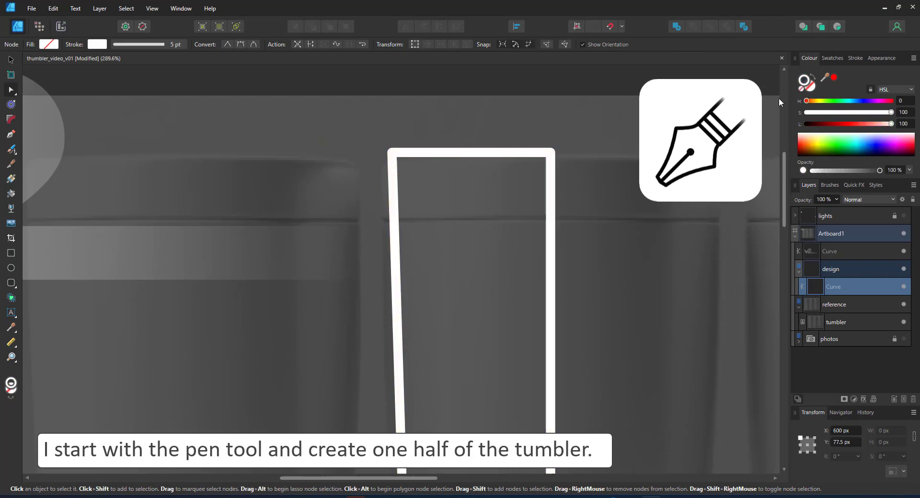
pyautogui.click(148, 44)
pyautogui.click(201, 78)
pyautogui.write('1')
# Fit the half outline's upper outer corner and curved side to the reference tumbler, and convert the side's middle node to smooth
pyautogui.moveTo(391, 152); pyautogui.dragTo(380, 159)
pyautogui.scroll(-3, 418, 398)
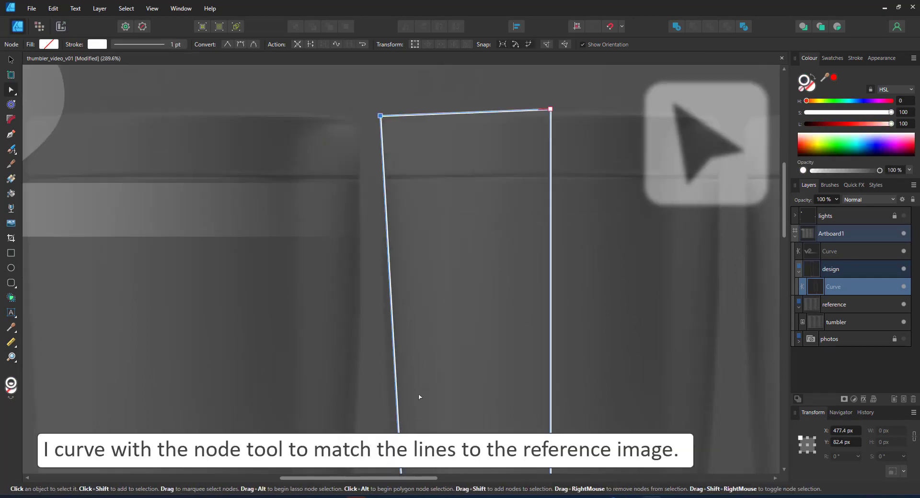
pyautogui.scroll(1, 419, 398)
pyautogui.moveTo(392, 310); pyautogui.dragTo(375, 309)
pyautogui.scroll(-6, 410, 373)
pyautogui.scroll(-2, 410, 373)
pyautogui.scroll(6, 415, 392)
pyautogui.click(391, 197)
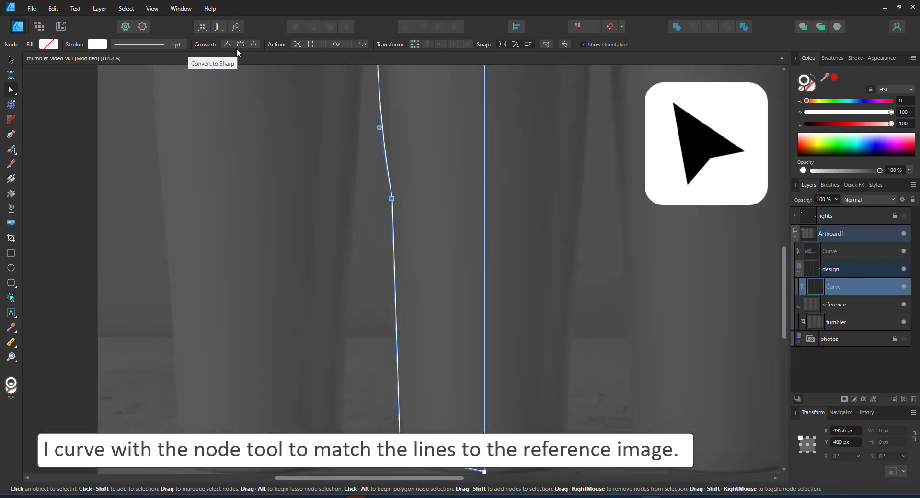
pyautogui.click(240, 44)
# Reposition the lower outer corner and curve the bottom edge to follow the reference tumbler's base
pyautogui.scroll(-3, 419, 402)
pyautogui.scroll(5, 419, 330)
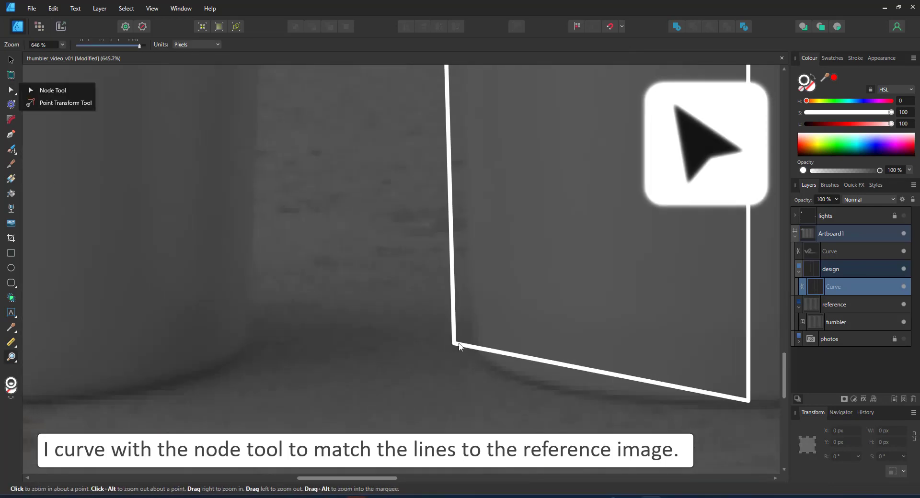
pyautogui.moveTo(526, 373); pyautogui.dragTo(464, 351)
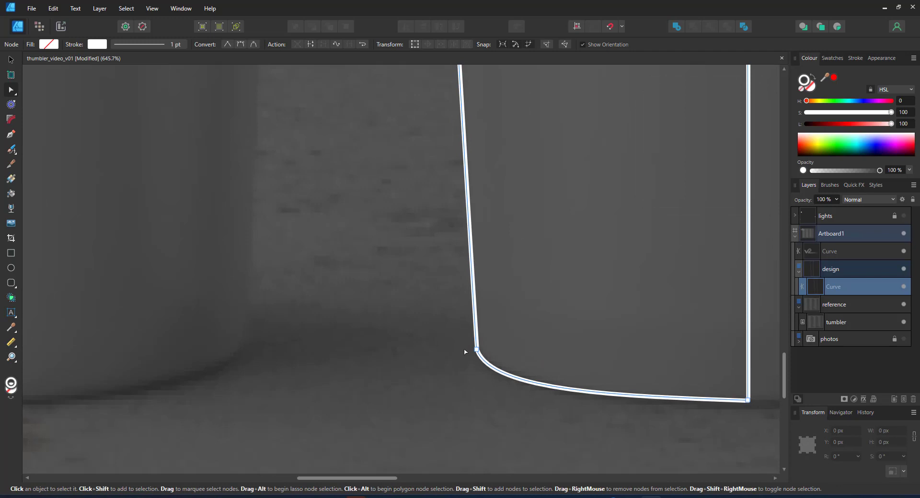
pyautogui.moveTo(490, 394); pyautogui.dragTo(479, 388)
pyautogui.moveTo(621, 396); pyautogui.dragTo(609, 405)
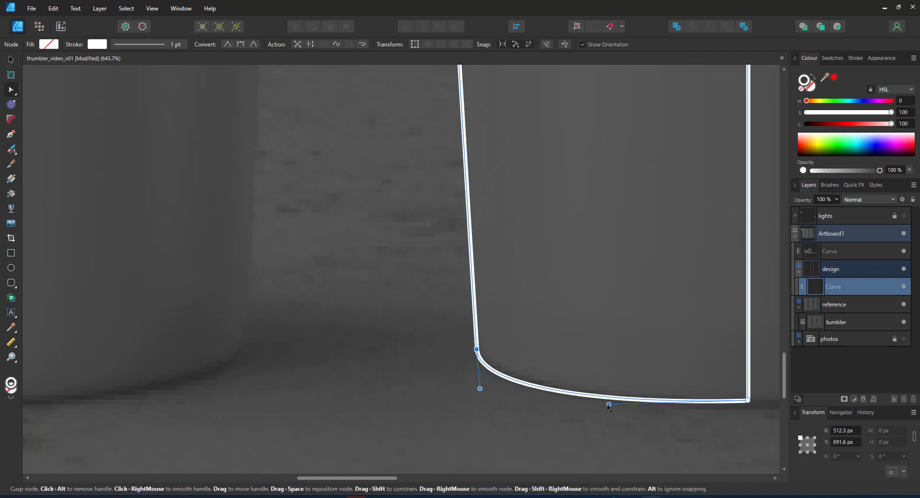
# Round the half outline's upper outer corner with the Corner tool and curve the top edge along the reference lid
pyautogui.hotkey('ctrl', '0')
pyautogui.press('z')
pyautogui.moveTo(325, 113); pyautogui.dragTo(575, 247)
pyautogui.click(11, 119)
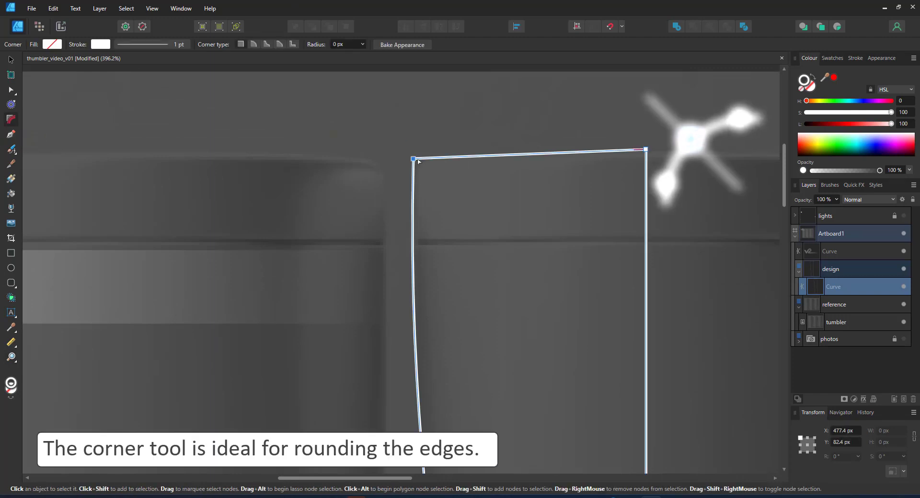
pyautogui.moveTo(413, 159); pyautogui.dragTo(433, 179)
pyautogui.click(10, 89)
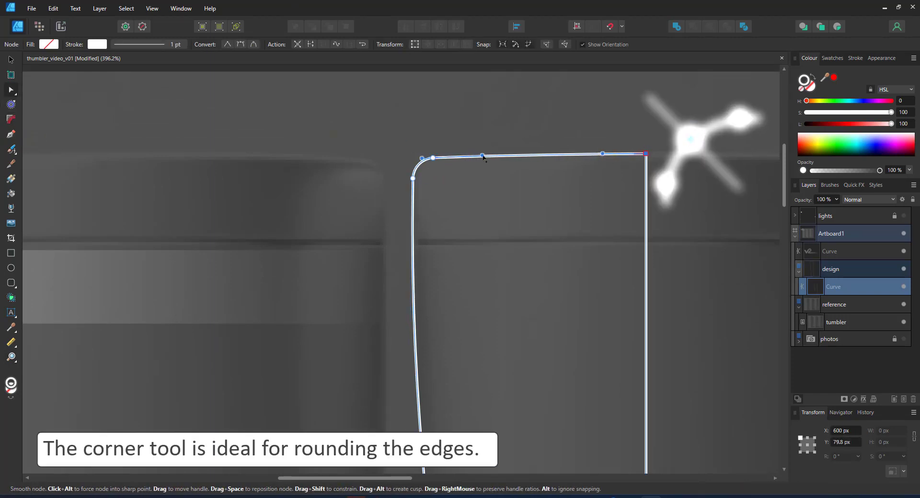
# Draw the lid gap line from the centre line past the outer side, and bend it to the reference's curvature
pyautogui.press('p')
pyautogui.click(646, 241)
pyautogui.click(396, 241)
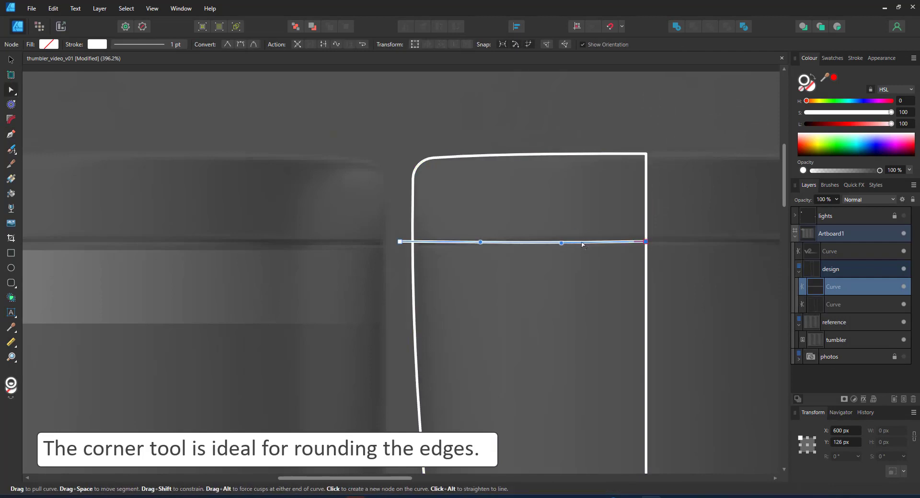
pyautogui.press('a')
pyautogui.moveTo(398, 248); pyautogui.dragTo(400, 249)
pyautogui.moveTo(472, 248); pyautogui.dragTo(456, 240)
pyautogui.moveTo(400, 250); pyautogui.dragTo(367, 251)
# Duplicate the half outline and lid line, mirror the copies horizontally and place them as the tumbler's right half
pyautogui.scroll(-6, 552, 238)
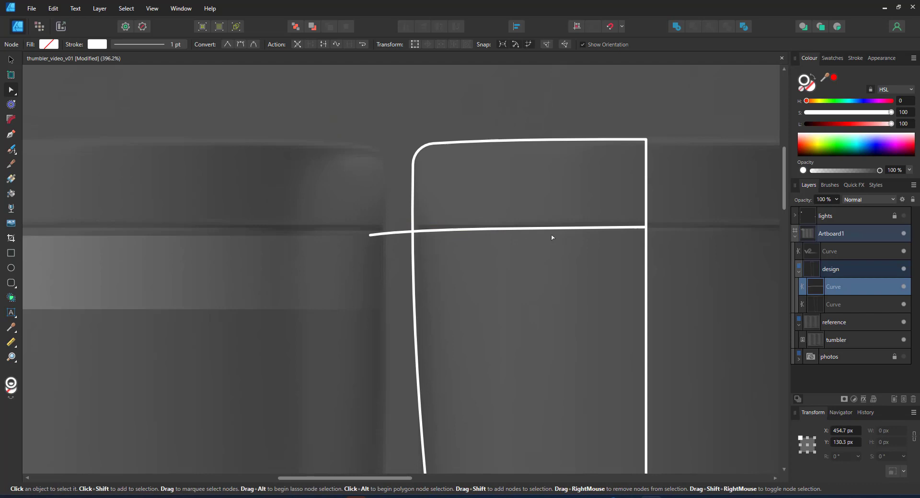
pyautogui.press('v')
pyautogui.keyDown('shift'); pyautogui.click(598, 339); pyautogui.keyUp('shift')
pyautogui.hotkey('ctrl', 'j')
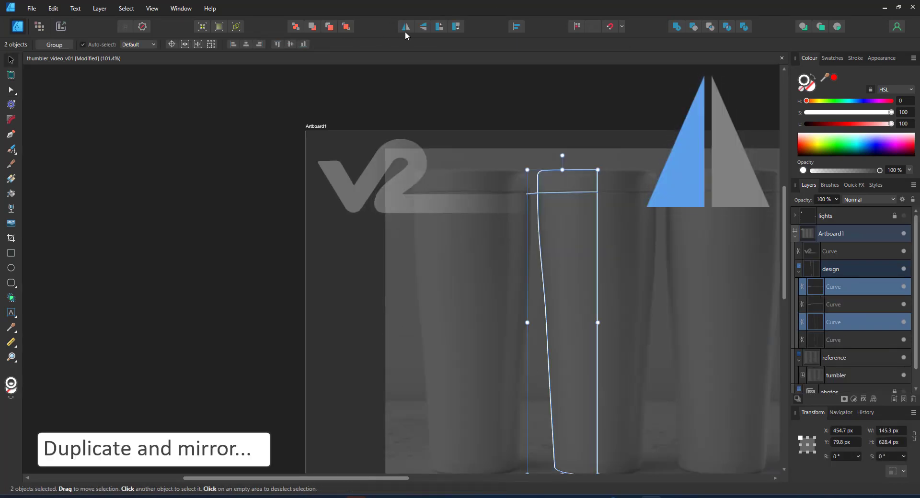
pyautogui.click(406, 26)
pyautogui.moveTo(589, 246); pyautogui.dragTo(630, 228)
# Combine the two tumbler outline halves into one shape with the Boolean Add operation
pyautogui.click(567, 303)
pyautogui.press('a')
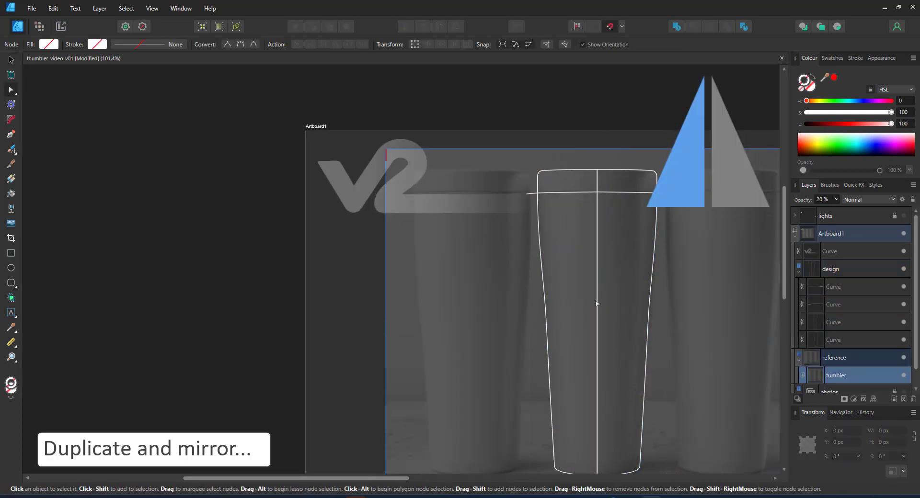
pyautogui.moveTo(597, 304); pyautogui.dragTo(581, 310)
pyautogui.keyDown('shift'); pyautogui.click(545, 306); pyautogui.keyUp('shift')
pyautogui.click(675, 26)
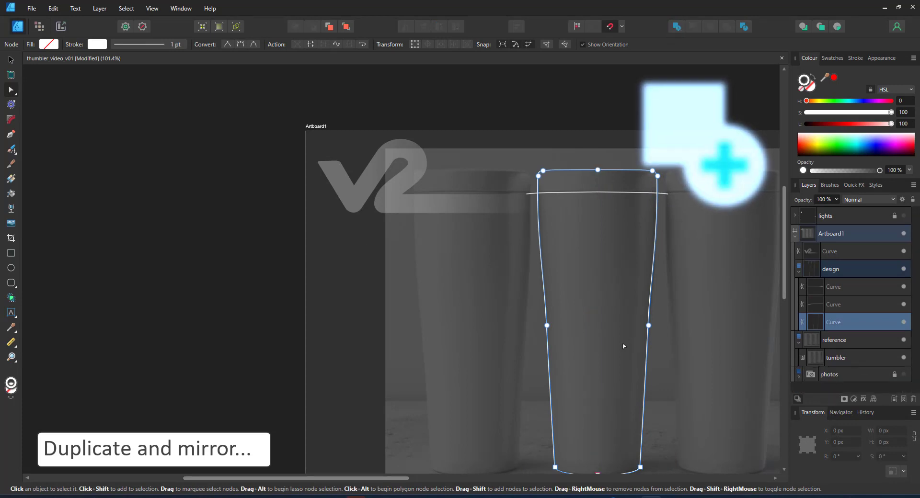
# Join the two halves of the lid gap line into one curve at their shared centre node
pyautogui.scroll(-1, 636, 282)
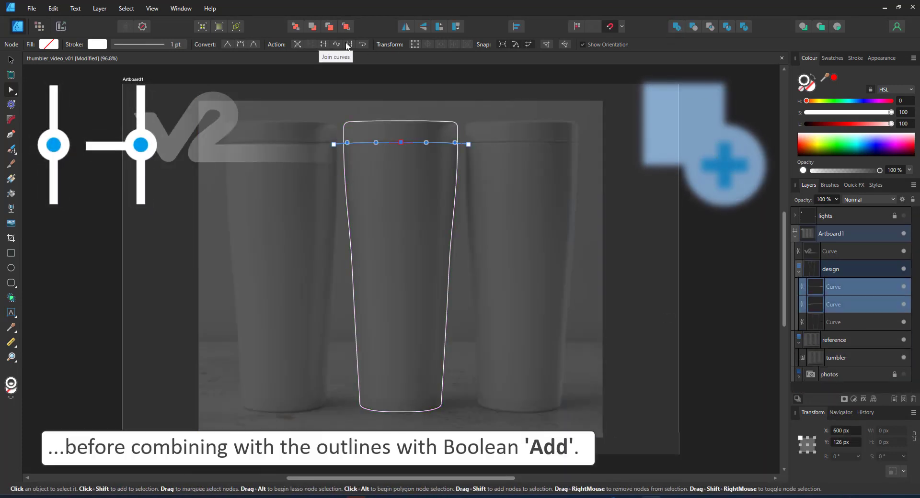
pyautogui.click(348, 44)
pyautogui.scroll(3, 355, 164)
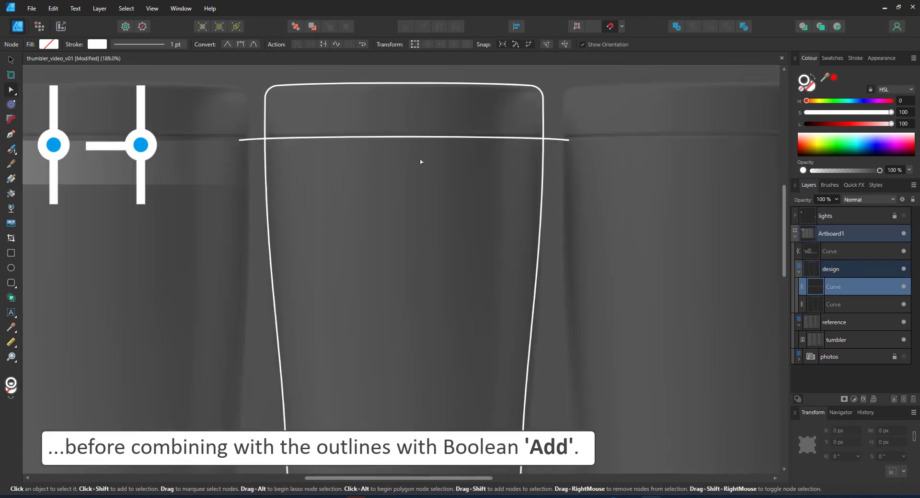
# Convert the tumbler outline's bottom centre node to smooth
pyautogui.scroll(-3, 413, 306)
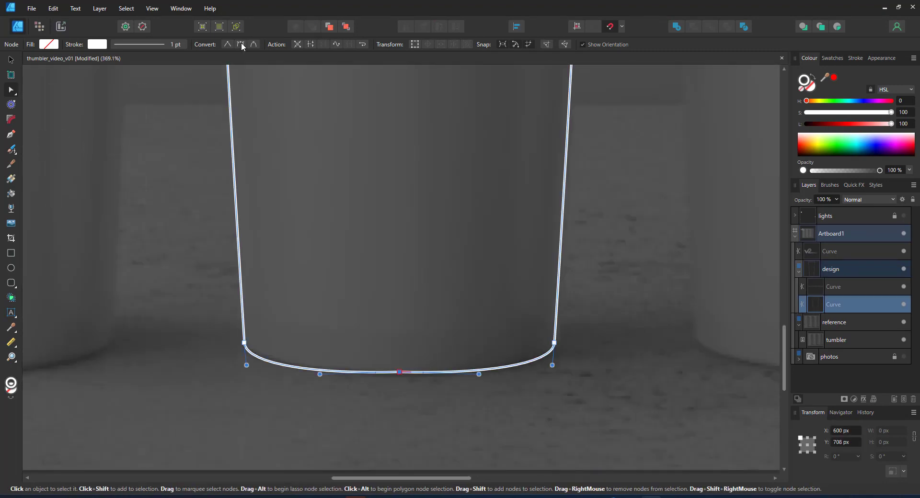
pyautogui.click(240, 44)
pyautogui.hotkey('ctrl', '0')
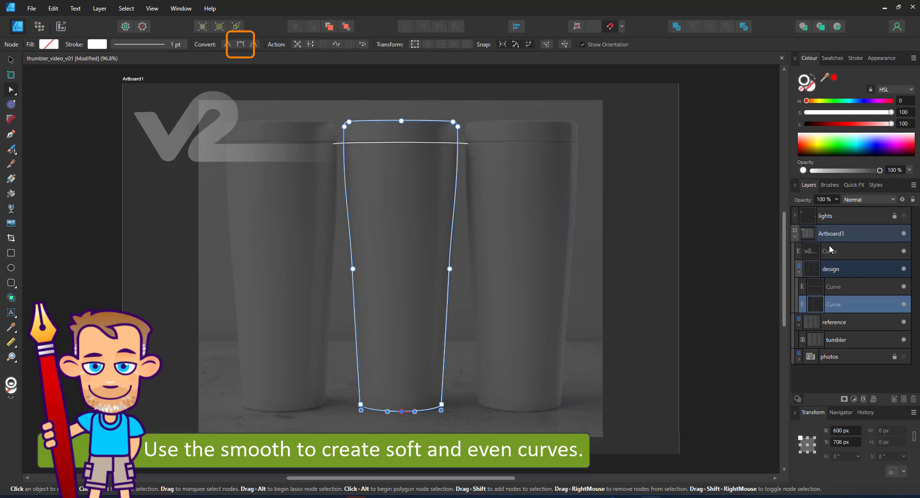
# Hide and lock the reference layer, and collapse its contents
pyautogui.click(903, 323)
pyautogui.click(799, 325)
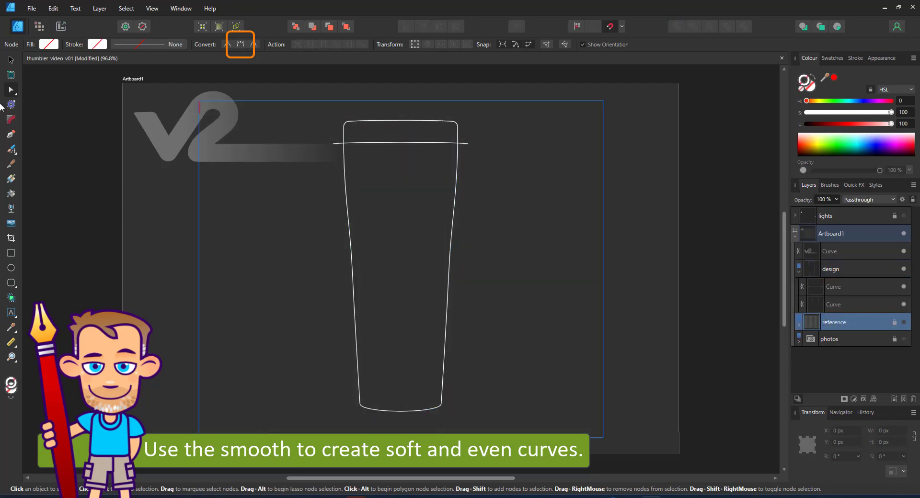
# Turn the tumbler outline's stroke colour into its fill and darken it to a grey with lightness 28
pyautogui.press('v')
pyautogui.click(459, 171)
pyautogui.click(812, 79)
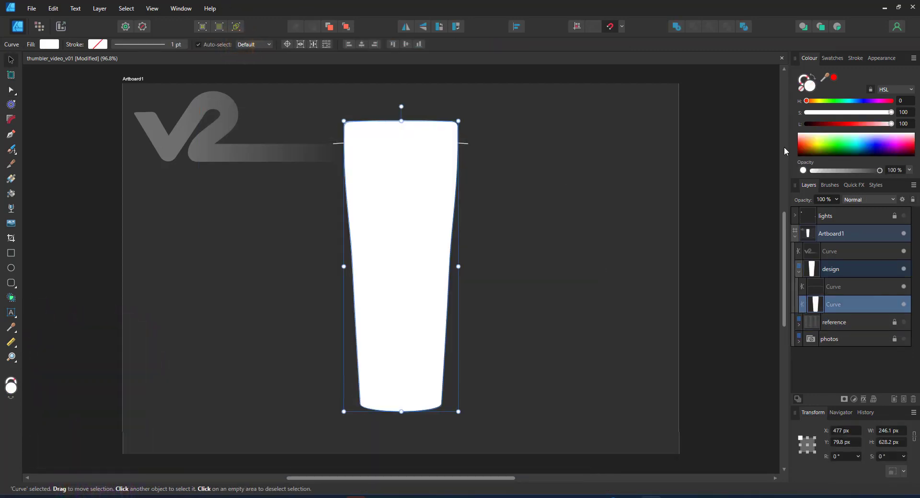
pyautogui.moveTo(890, 123); pyautogui.dragTo(839, 124)
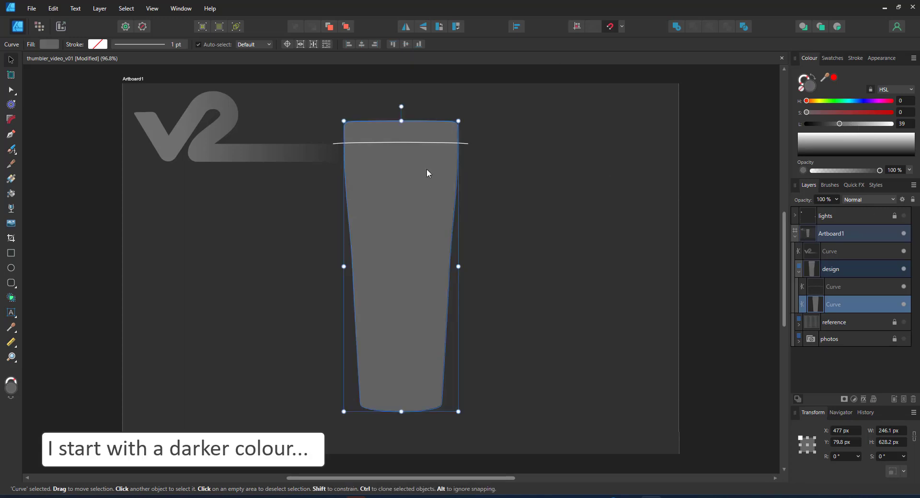
pyautogui.click(831, 125)
# Create a white copy of the tumbler shape, narrowed from both sides to about 209 px wide
pyautogui.hotkey('ctrl', 'j')
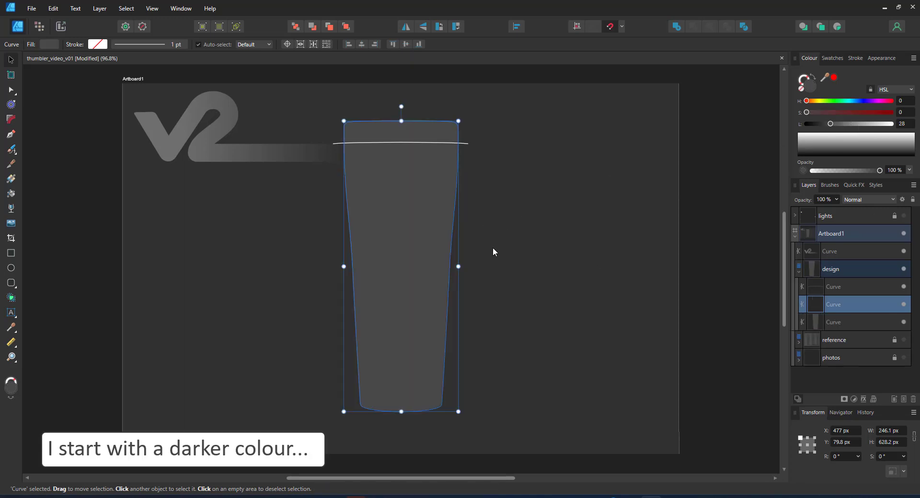
pyautogui.moveTo(458, 266); pyautogui.dragTo(449, 266)
pyautogui.moveTo(344, 266); pyautogui.dragTo(352, 266)
pyautogui.moveTo(830, 124); pyautogui.dragTo(892, 123)
# Apply a Gaussian Blur layer effect with a radius of about 8.9 px to the white copy
pyautogui.click(862, 399)
pyautogui.click(342, 252)
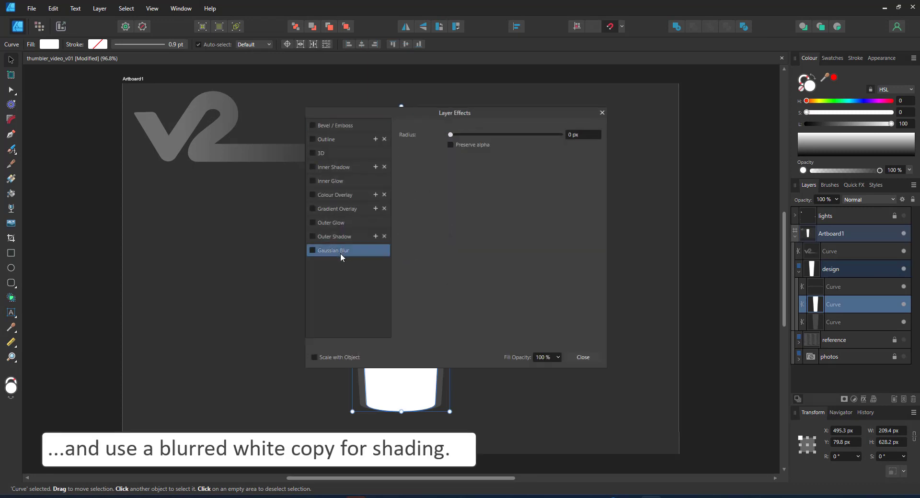
pyautogui.moveTo(441, 113); pyautogui.dragTo(653, 144)
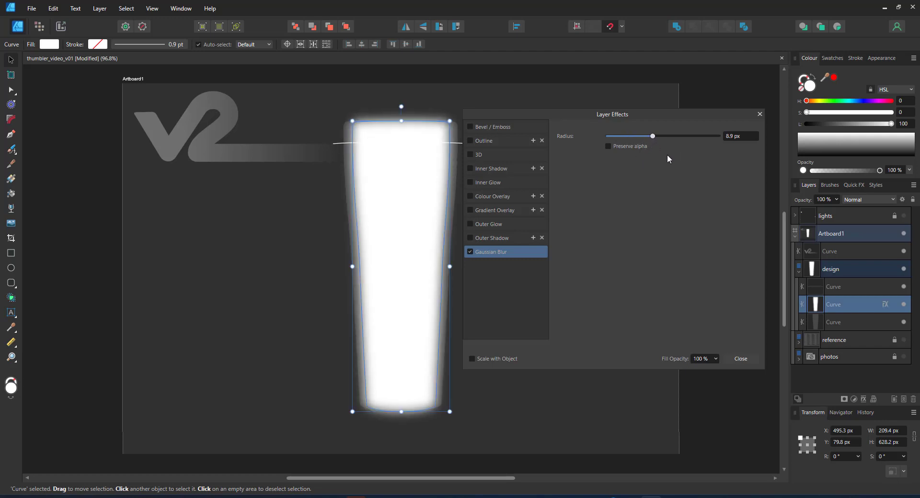
pyautogui.click(759, 114)
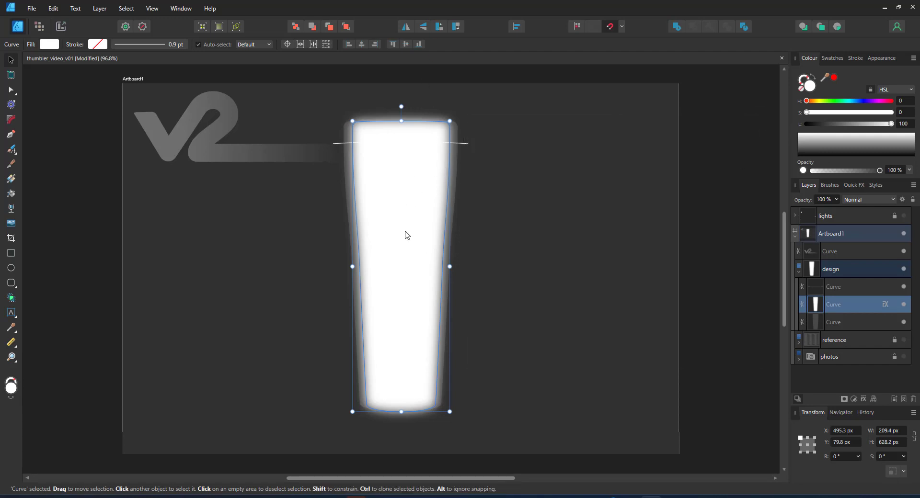
# Widen the blurred copy leftward to about 219 px and fade it rightward with a linear transparency, showing the lights layer as guide
pyautogui.moveTo(352, 266)
pyautogui.mouseDown()
pyautogui.moveTo(345, 263)
pyautogui.moveTo(449, 266)
pyautogui.mouseUp()
pyautogui.click(11, 208)
pyautogui.click(905, 220)
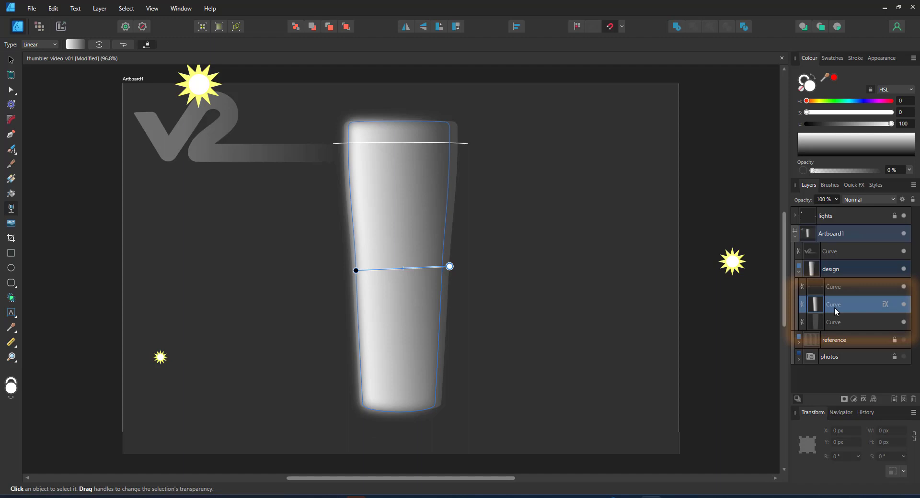
# Clip the blurred white copy inside the dark grey tumbler shape
pyautogui.moveTo(834, 307)
pyautogui.mouseDown()
pyautogui.moveTo(852, 335)
pyautogui.moveTo(840, 304)
pyautogui.mouseUp()
pyautogui.press('v')
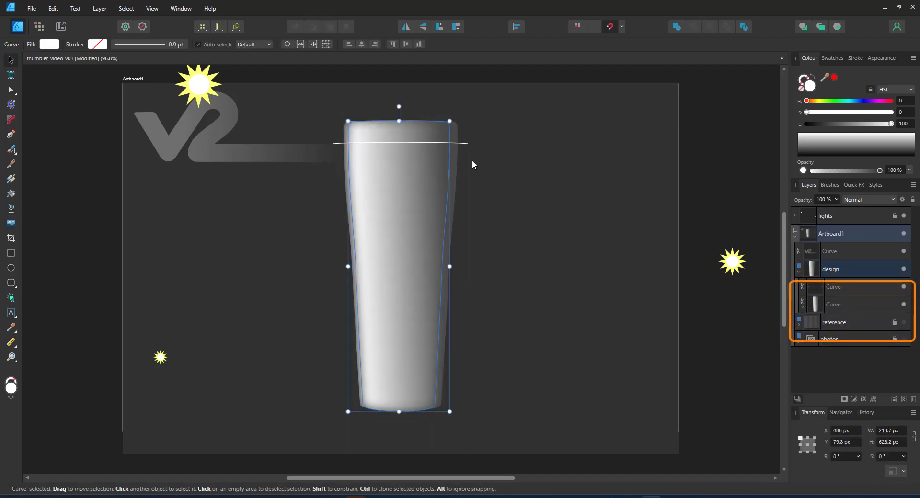
# Change the lid gap line's stroke colour to black
pyautogui.click(464, 144)
pyautogui.click(803, 80)
pyautogui.moveTo(890, 123); pyautogui.dragTo(806, 124)
# Duplicate the lid gap line just below the original and make the copy a white 2 pt highlight
pyautogui.scroll(3, 363, 143)
pyautogui.scroll(5, 390, 205)
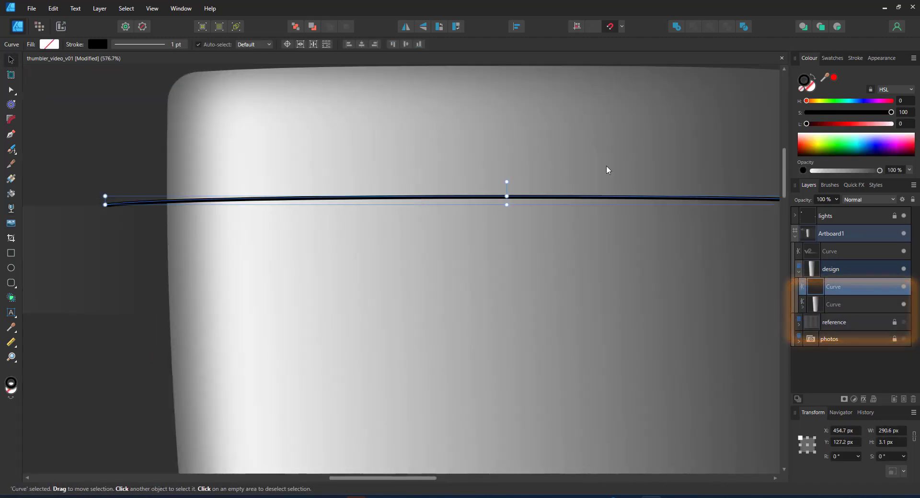
pyautogui.moveTo(570, 201); pyautogui.dragTo(573, 205)
pyautogui.moveTo(806, 124); pyautogui.dragTo(891, 123)
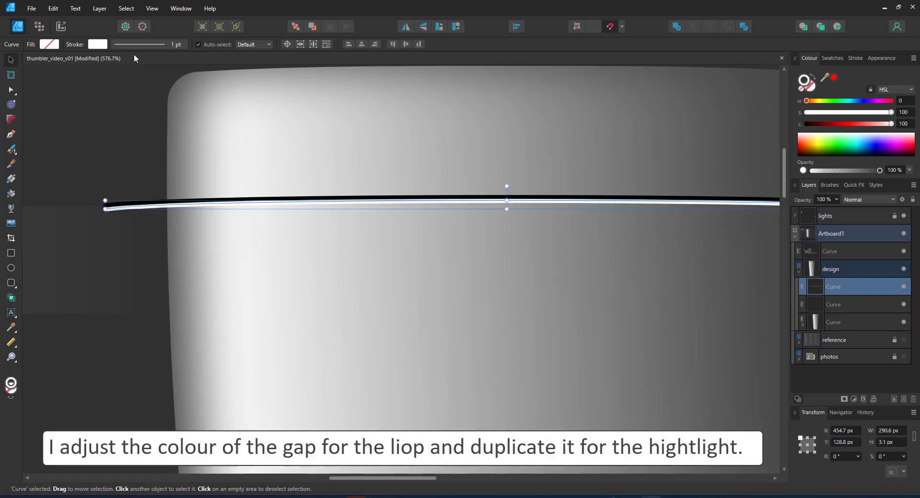
pyautogui.click(139, 45)
pyautogui.write('2')
pyautogui.press('Return')
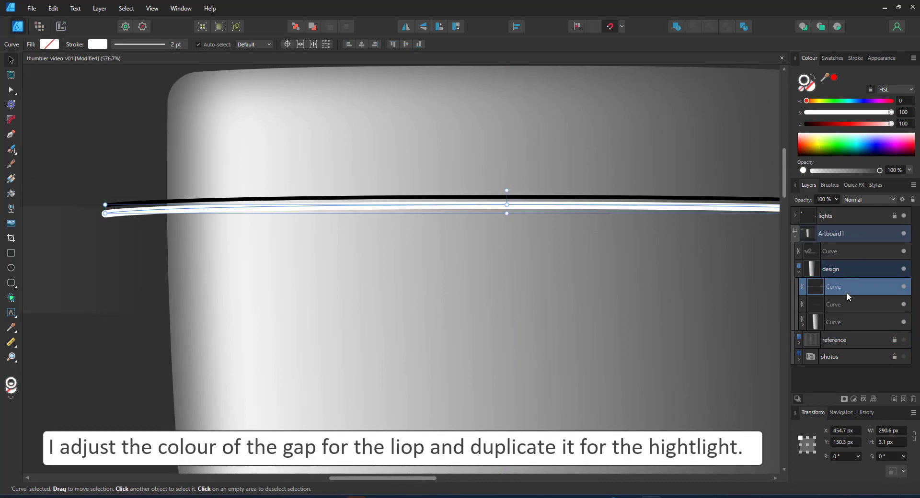
# Clip both the black lid gap line and its white highlight inside the tumbler shape
pyautogui.keyDown('shift'); pyautogui.click(841, 305); pyautogui.keyUp('shift')
pyautogui.moveTo(837, 324); pyautogui.dragTo(838, 325)
pyautogui.scroll(-1, 459, 309)
pyautogui.scroll(-7, 491, 228)
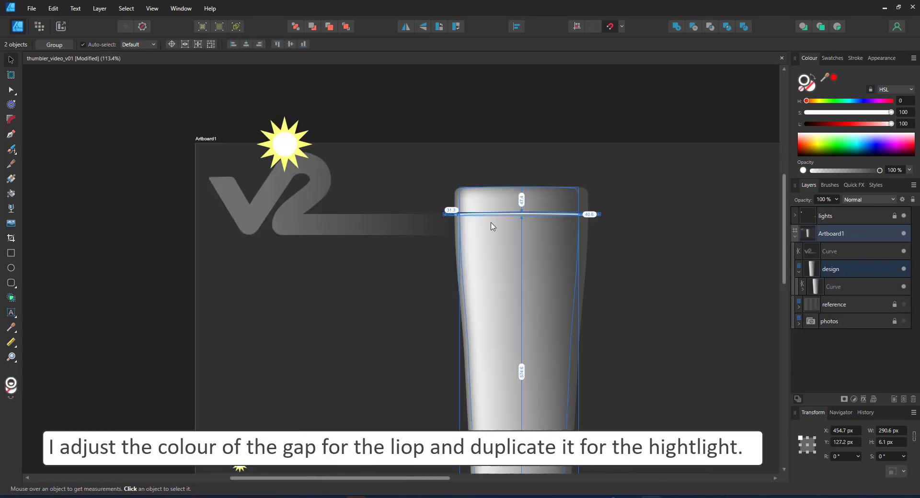
# Enlarge the blurred white shape to about 224.5 × 648.1 px, extending its top past the lid and its left edge outward
pyautogui.scroll(4, 517, 207)
pyautogui.click(518, 205)
pyautogui.moveTo(526, 160); pyautogui.dragTo(525, 134)
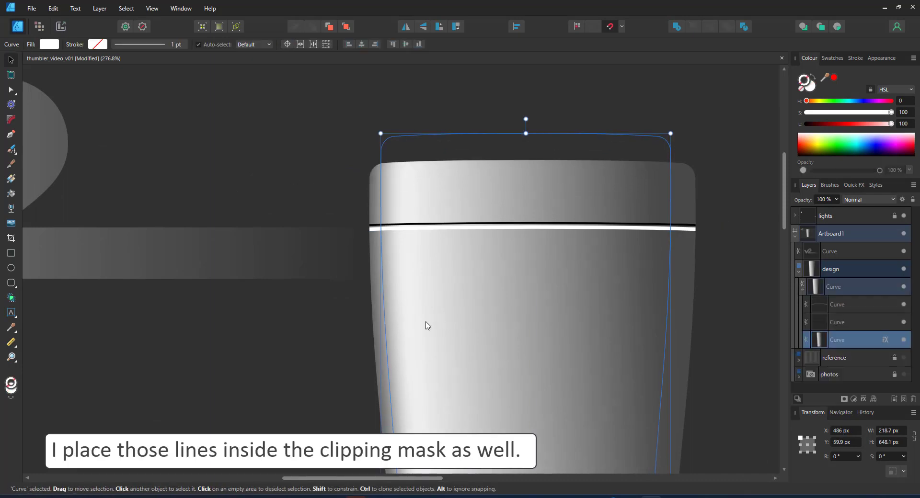
pyautogui.moveTo(425, 321); pyautogui.dragTo(388, 58)
pyautogui.moveTo(343, 299); pyautogui.dragTo(335, 300)
pyautogui.scroll(-6, 596, 264)
pyautogui.scroll(1, 588, 293)
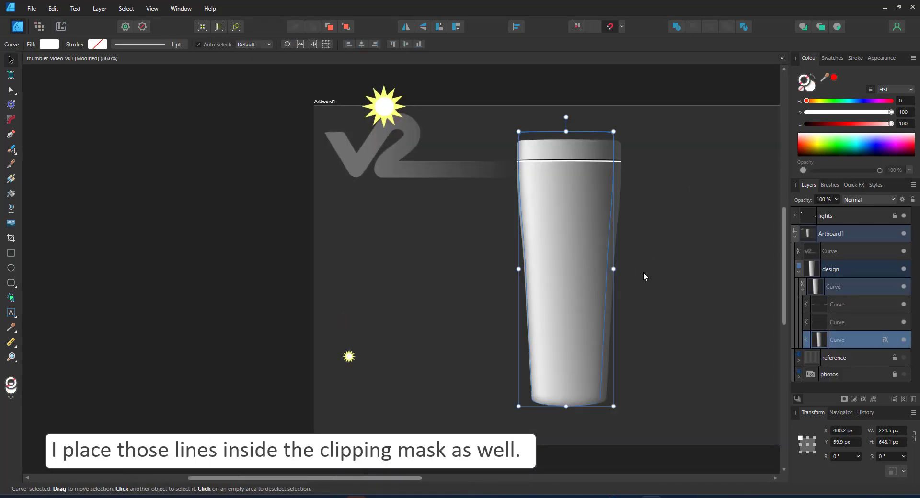
# Duplicate the blurred white shape and remove the Gaussian blur from the copy
pyautogui.hotkey('ctrl', 'j')
pyautogui.click(864, 399)
pyautogui.click(469, 252)
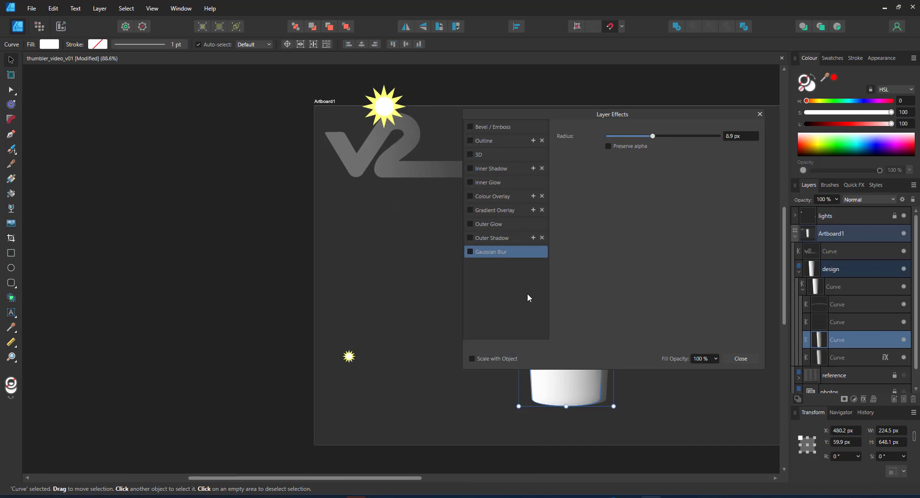
pyautogui.click(743, 360)
# Narrow the sharp white copy into a highlight strip along the tumbler's left side, removing surplus top nodes and reshaping its inner edge
pyautogui.moveTo(614, 269); pyautogui.dragTo(553, 272)
pyautogui.press('a')
pyautogui.click(562, 271)
pyautogui.moveTo(555, 124); pyautogui.dragTo(541, 137)
pyautogui.press('Delete')
pyautogui.moveTo(553, 271); pyautogui.dragTo(547, 271)
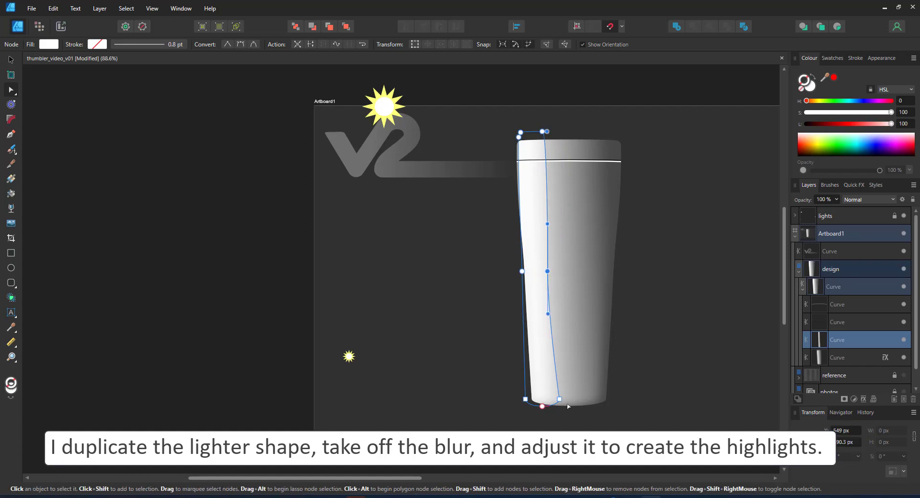
pyautogui.moveTo(542, 406); pyautogui.dragTo(549, 410)
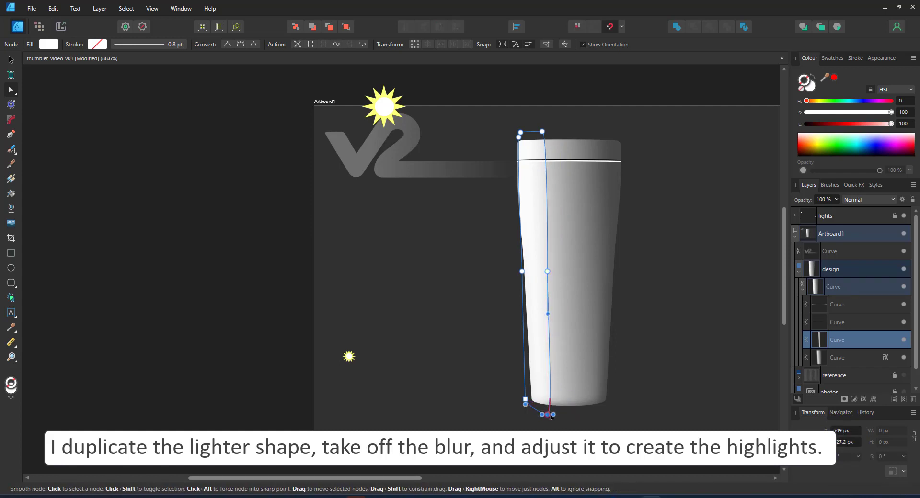
pyautogui.moveTo(546, 195); pyautogui.dragTo(544, 196)
# Add linear transparencies that fade the sharp left highlight vertically and the blurred white shape from left to right
pyautogui.moveTo(542, 131); pyautogui.dragTo(569, 358)
pyautogui.click(11, 212)
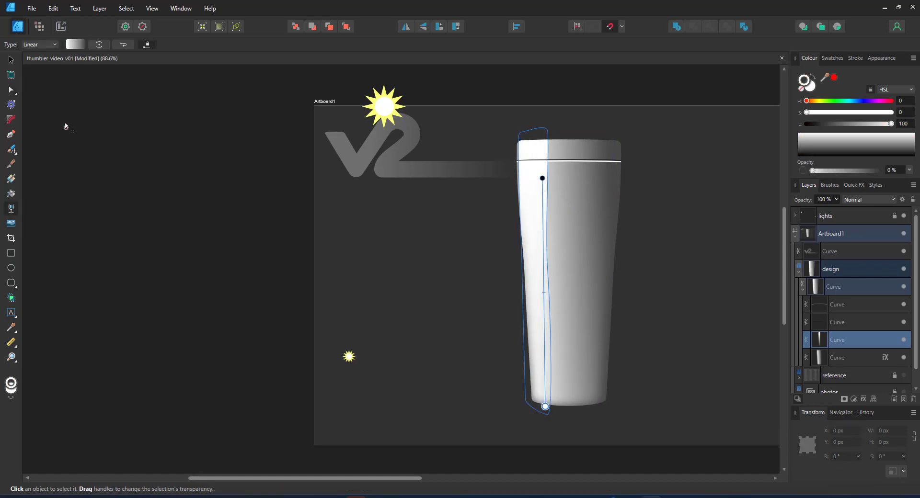
pyautogui.click(11, 60)
pyautogui.click(561, 299)
pyautogui.click(11, 208)
pyautogui.moveTo(546, 253); pyautogui.dragTo(601, 269)
pyautogui.hotkey('ctrl', 'z')
pyautogui.click(833, 358)
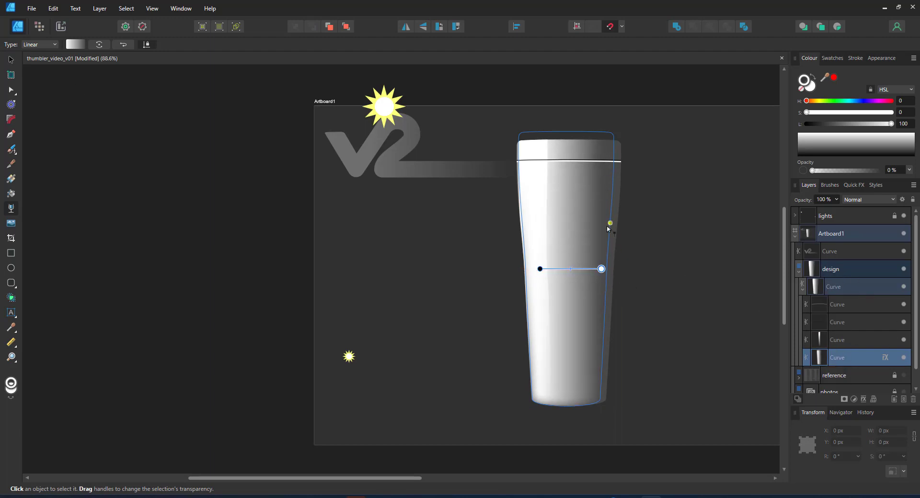
# Duplicate the sharp left highlight, flip the copy horizontally and move it to the tumbler's right side
pyautogui.click(538, 196)
pyautogui.hotkey('ctrl', 'j')
pyautogui.click(406, 26)
pyautogui.doubleClick(794, 231)
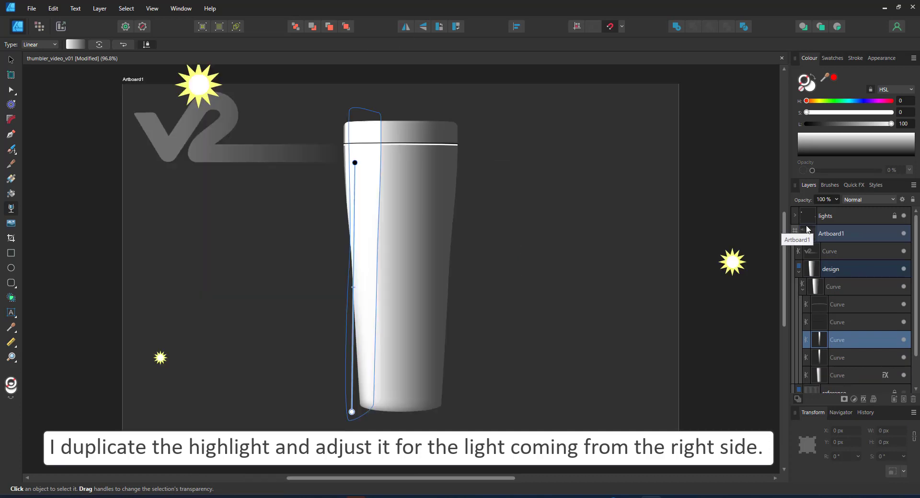
pyautogui.press('v')
pyautogui.moveTo(368, 219); pyautogui.dragTo(415, 210)
# Duplicate the right highlight and subtract the offset copy from it to leave a narrower strip
pyautogui.hotkey('ctrl', 'j')
pyautogui.keyDown('shift'); pyautogui.click(441, 209); pyautogui.keyUp('shift')
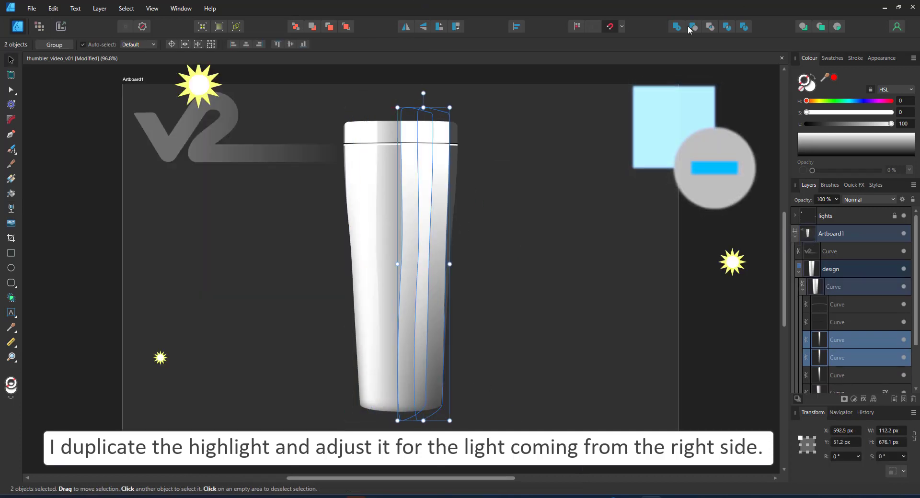
pyautogui.click(692, 27)
# Move the right highlight's upper outer nodes outward so the strip reaches the tumbler's right edge
pyautogui.scroll(6, 459, 122)
pyautogui.press('a')
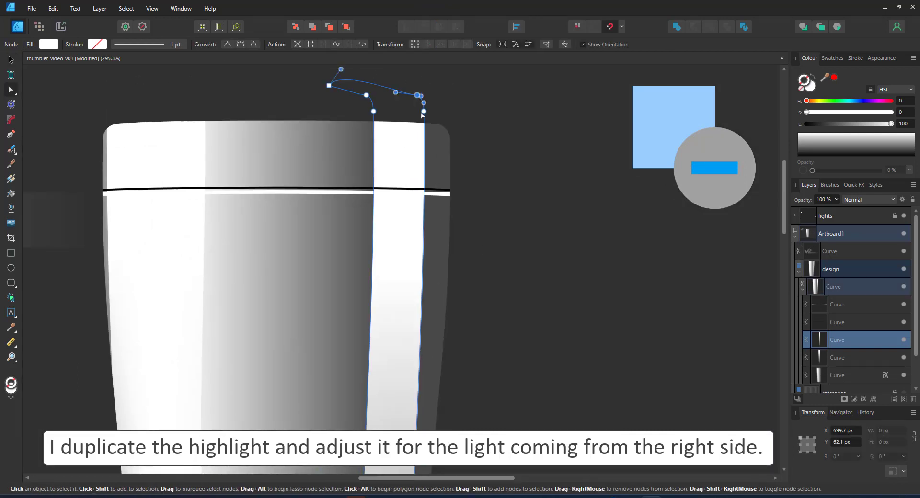
pyautogui.moveTo(459, 462); pyautogui.dragTo(463, 322)
pyautogui.scroll(-8, 449, 261)
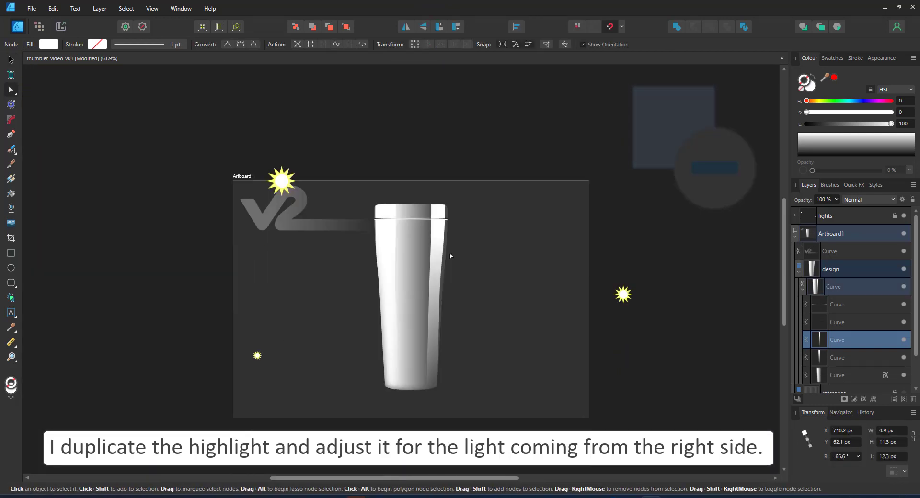
pyautogui.moveTo(450, 256); pyautogui.dragTo(463, 187)
pyautogui.hotkey('ctrl', '0')
# Apply a slight Gaussian blur to the right highlight strip
pyautogui.click(862, 399)
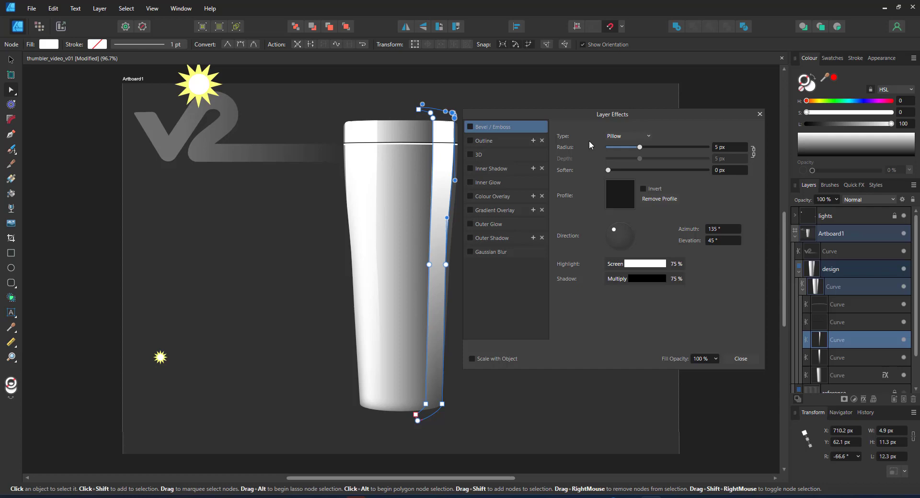
pyautogui.click(469, 252)
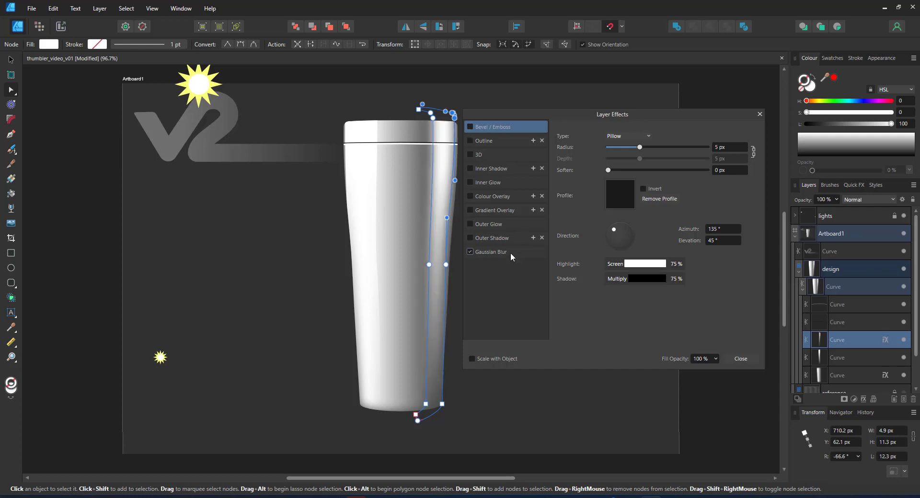
pyautogui.click(759, 114)
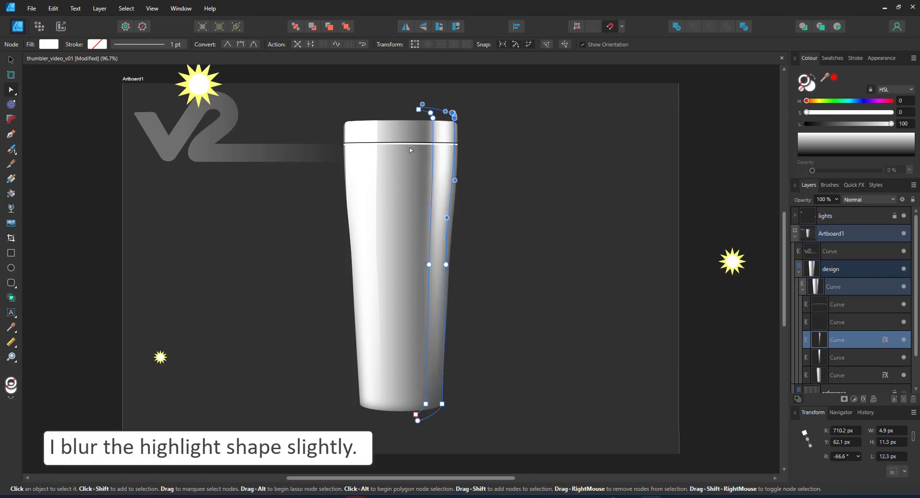
# Lower the opacity of the white lid gap highlight to 40 %
pyautogui.click(384, 144)
pyautogui.click(395, 179)
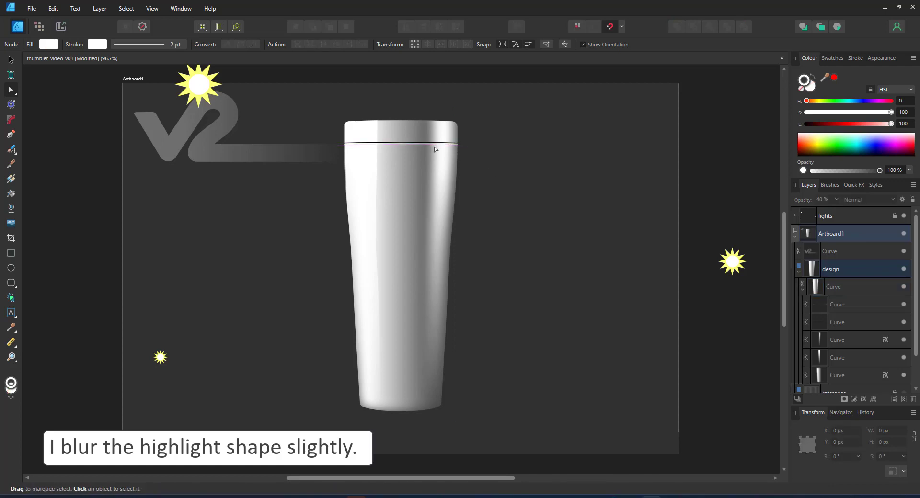
# Duplicate the blurred white body shape and widen the copy to the tumbler's full width, about 246.1 px
pyautogui.hotkey('ctrl', 'j')
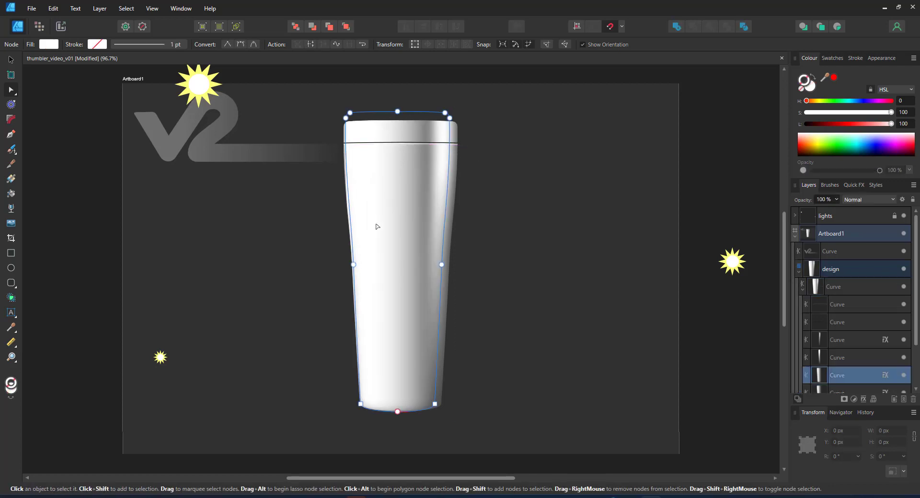
pyautogui.press('v')
pyautogui.moveTo(449, 262); pyautogui.dragTo(458, 263)
pyautogui.moveTo(345, 262); pyautogui.dragTo(343, 262)
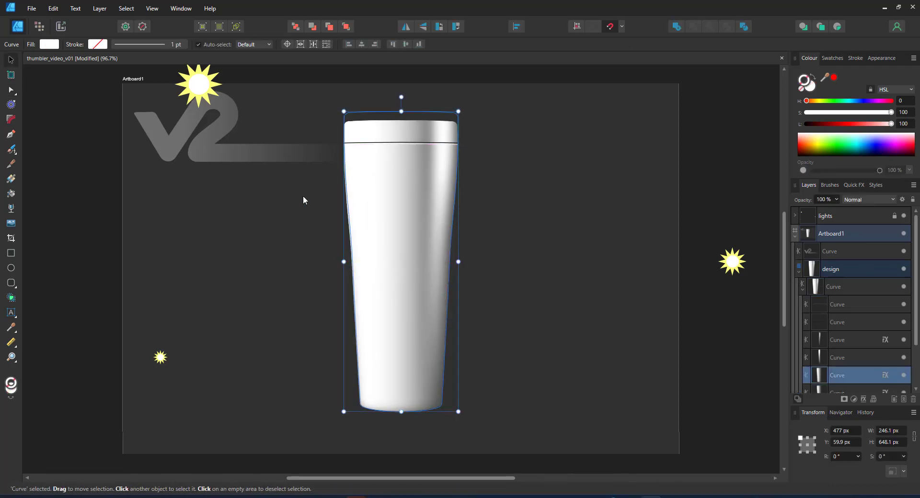
# Duplicate the widened shape about 31 px lower and subtract it from the original, leaving a band across the lid's top
pyautogui.hotkey('ctrl', 'j')
pyautogui.moveTo(384, 128); pyautogui.dragTo(383, 149)
pyautogui.scroll(-4, 854, 373)
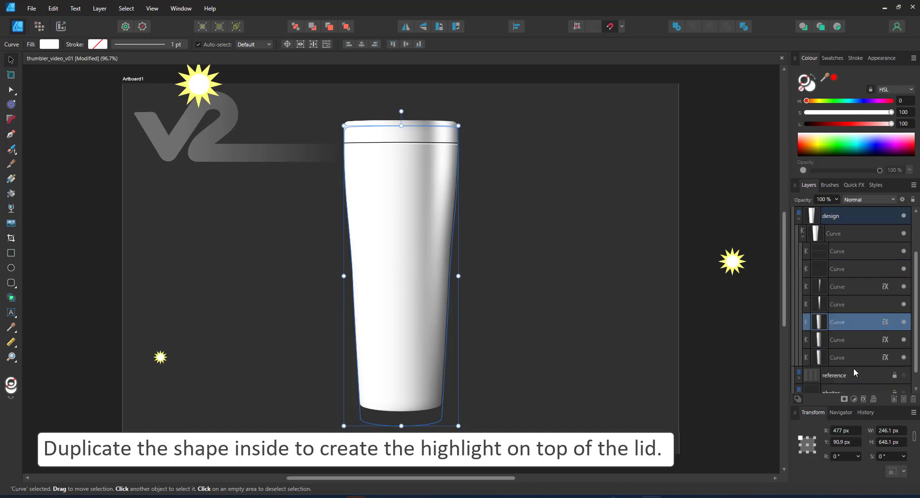
pyautogui.keyDown('shift'); pyautogui.click(847, 322); pyautogui.keyUp('shift')
pyautogui.click(693, 27)
# Set the lid band's transparency type to None and raise the middle node of its lower edge
pyautogui.press('y')
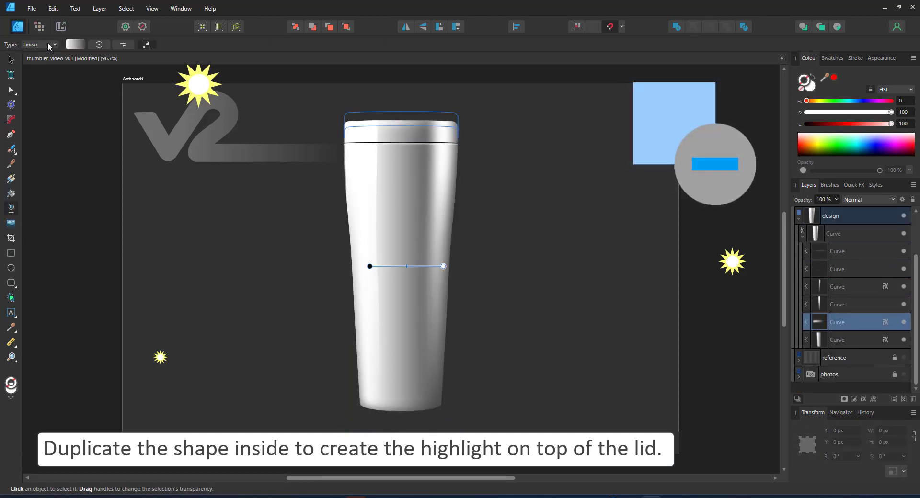
pyautogui.scroll(6, 393, 114)
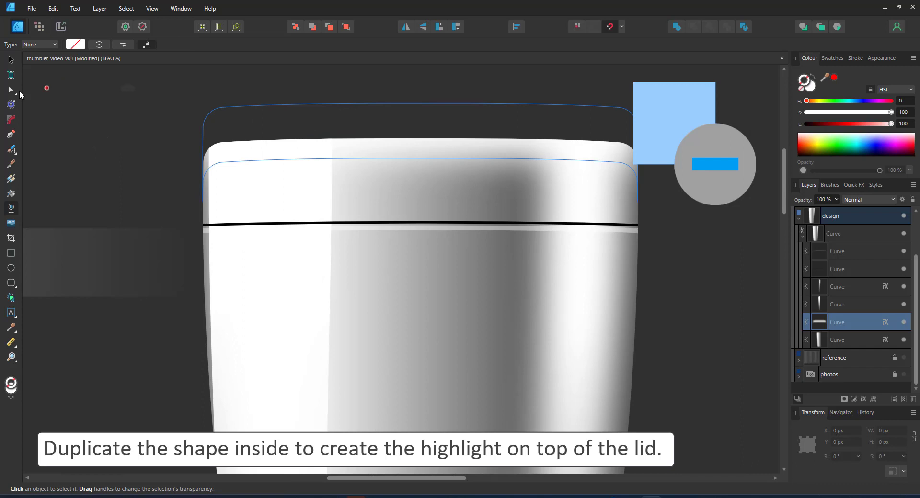
pyautogui.click(12, 91)
pyautogui.moveTo(424, 159); pyautogui.dragTo(420, 148)
pyautogui.hotkey('ctrl', 'z')
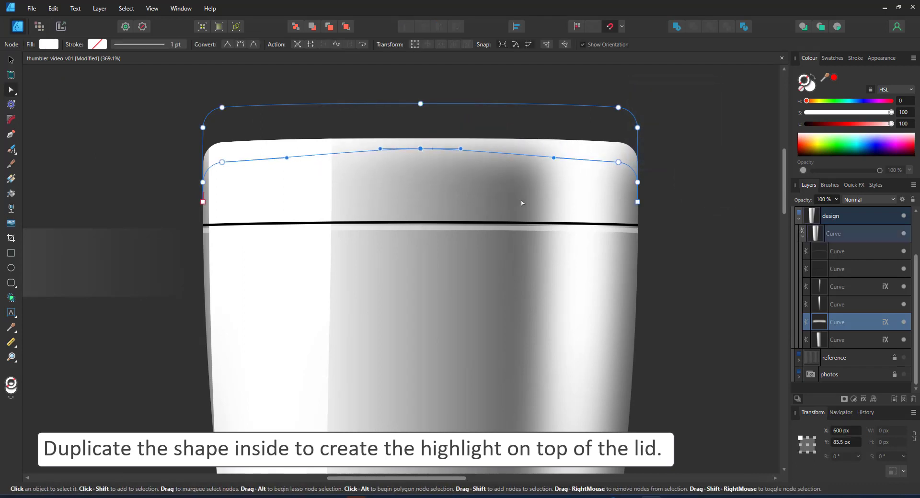
# Widen the lid highlight past both sides of the tumbler to about 302.4 px and move it slightly down
pyautogui.press('v')
pyautogui.moveTo(638, 153); pyautogui.dragTo(688, 153)
pyautogui.moveTo(461, 164); pyautogui.dragTo(460, 173)
# Lengthen the curve handles along the lid highlight's lower edge to flatten its middle
pyautogui.press('a')
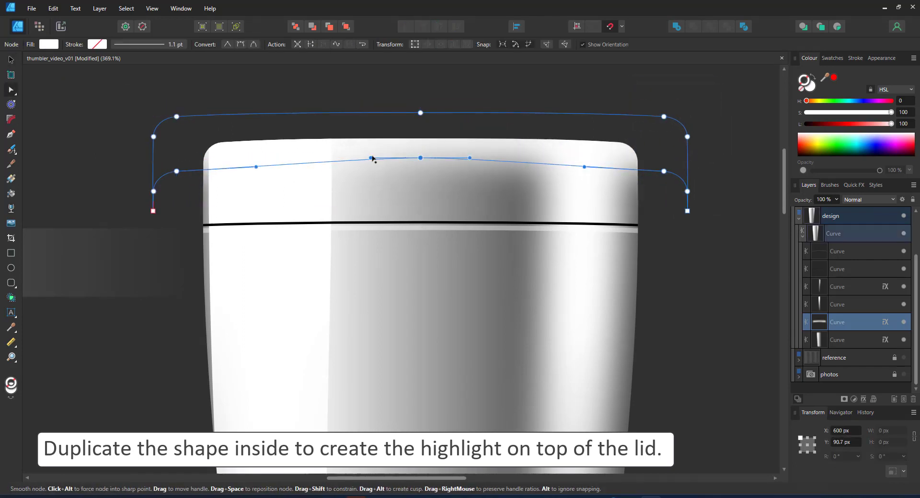
pyautogui.moveTo(369, 157); pyautogui.dragTo(235, 155)
pyautogui.moveTo(572, 153); pyautogui.dragTo(624, 160)
pyautogui.scroll(-2, 421, 200)
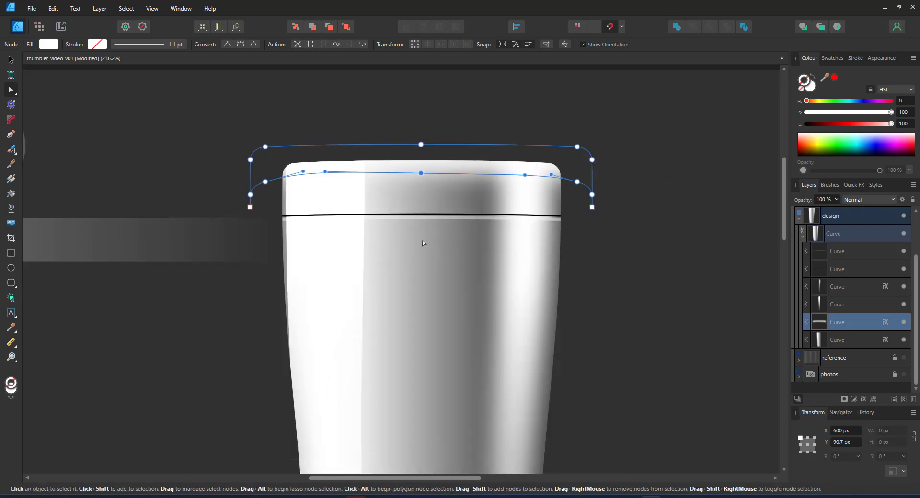
# Reposition the middle outer node of the sharp left highlight to follow the tumbler's left edge
pyautogui.click(318, 323)
pyautogui.scroll(-5, 318, 332)
pyautogui.moveTo(277, 241); pyautogui.dragTo(292, 247)
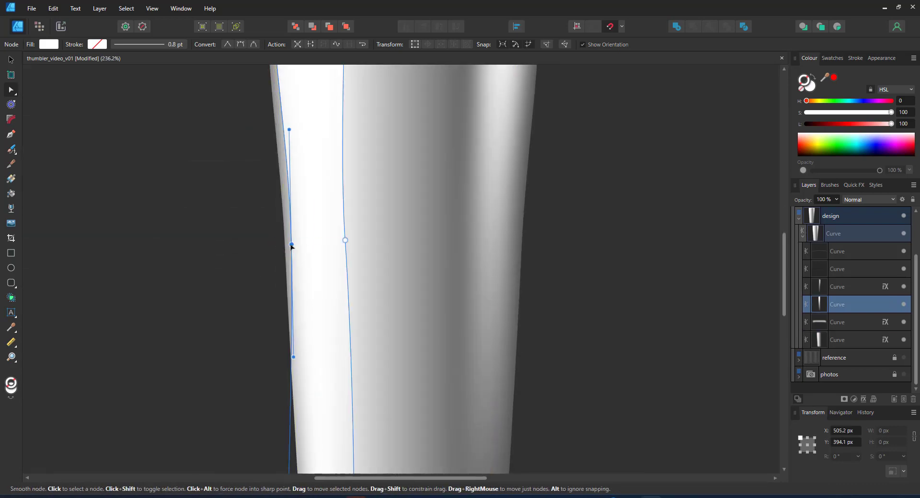
pyautogui.scroll(-3, 349, 295)
pyautogui.hscroll(-3, 450, 347)
pyautogui.scroll(5, 503, 376)
pyautogui.scroll(-5, 557, 406)
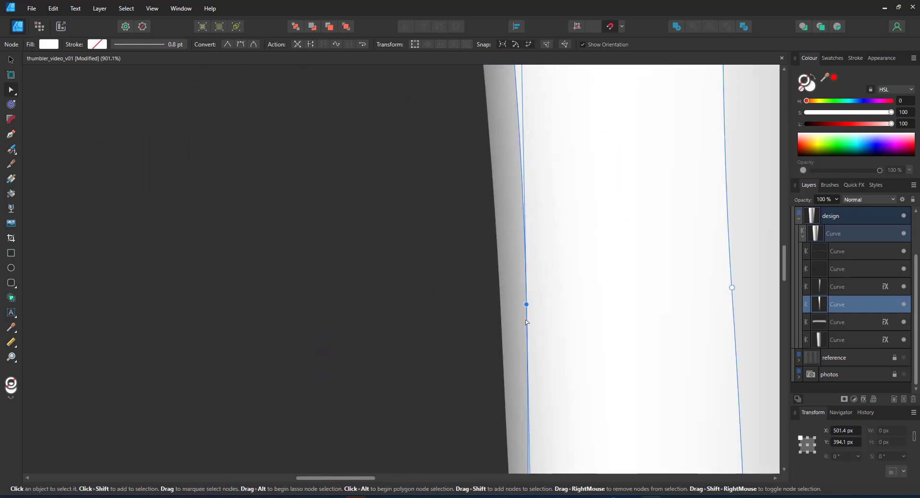
pyautogui.moveTo(526, 307); pyautogui.dragTo(512, 306)
# Move the left highlight's lower outer node just inside the tumbler's bottom left corner
pyautogui.scroll(-8, 476, 431)
pyautogui.scroll(-2, 423, 236)
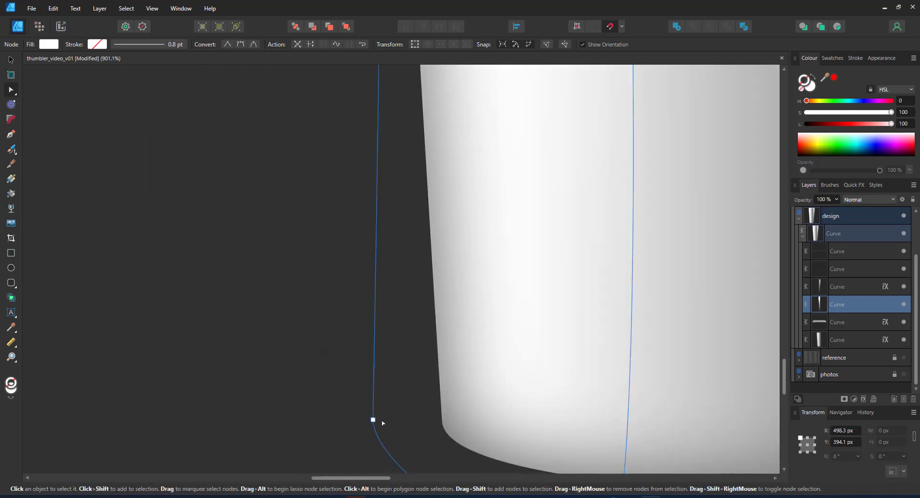
pyautogui.moveTo(373, 420); pyautogui.dragTo(449, 428)
pyautogui.hotkey('ctrl', '0')
pyautogui.click(468, 275)
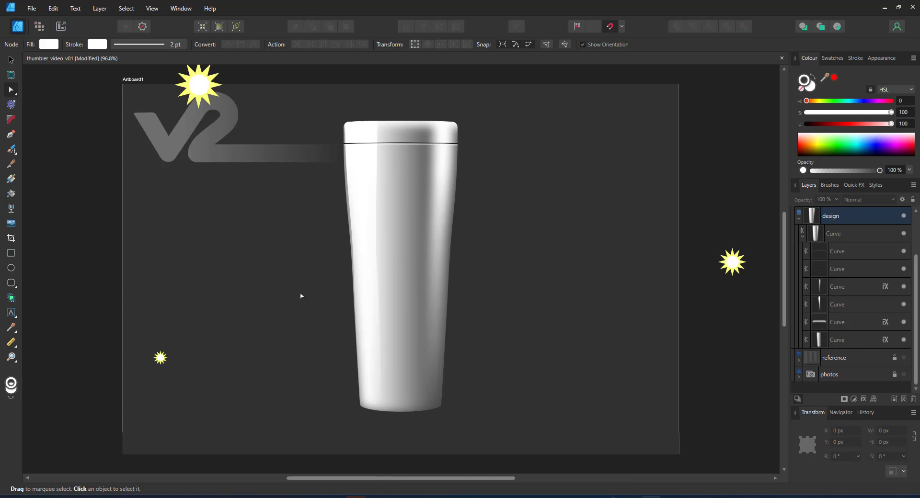
pyautogui.click(363, 238)
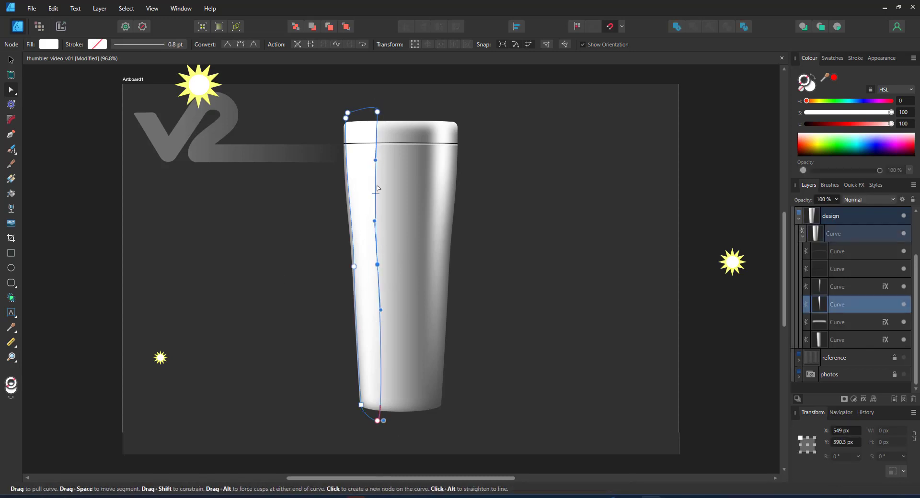
pyautogui.click(478, 358)
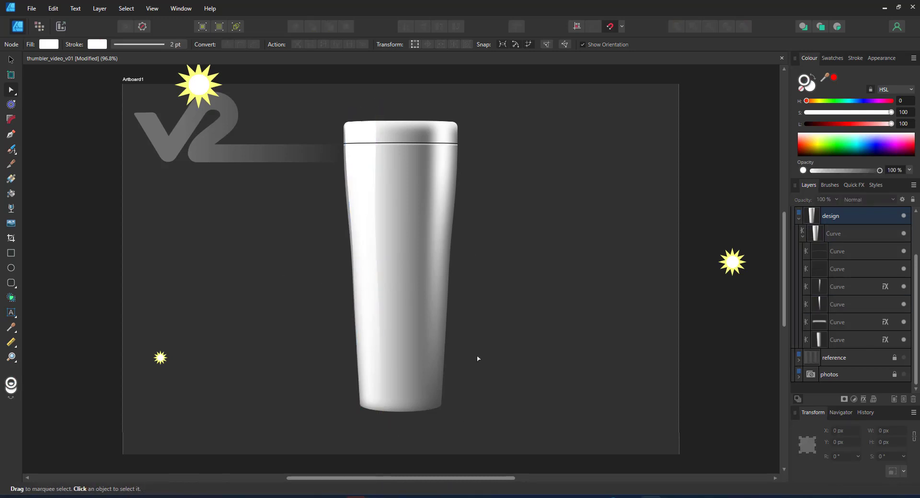
# Show the reference layer and set its tumbler photo to full opacity
pyautogui.click(903, 358)
pyautogui.click(798, 361)
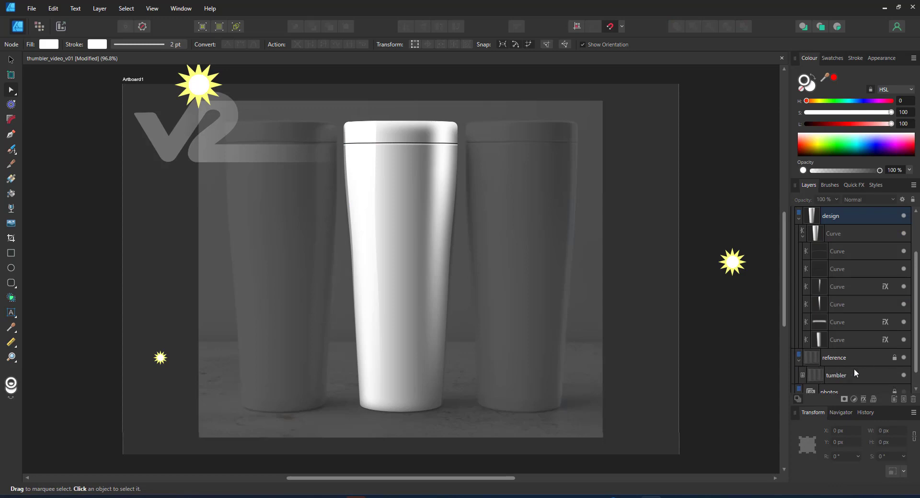
pyautogui.click(836, 375)
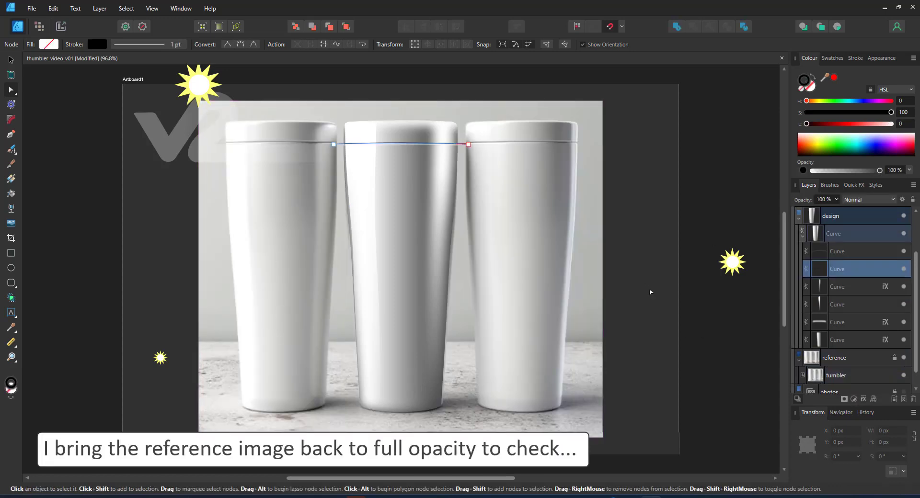
pyautogui.click(649, 290)
# Set the lid highlight's Gaussian Blur radius to 3 px
pyautogui.click(416, 129)
pyautogui.click(884, 322)
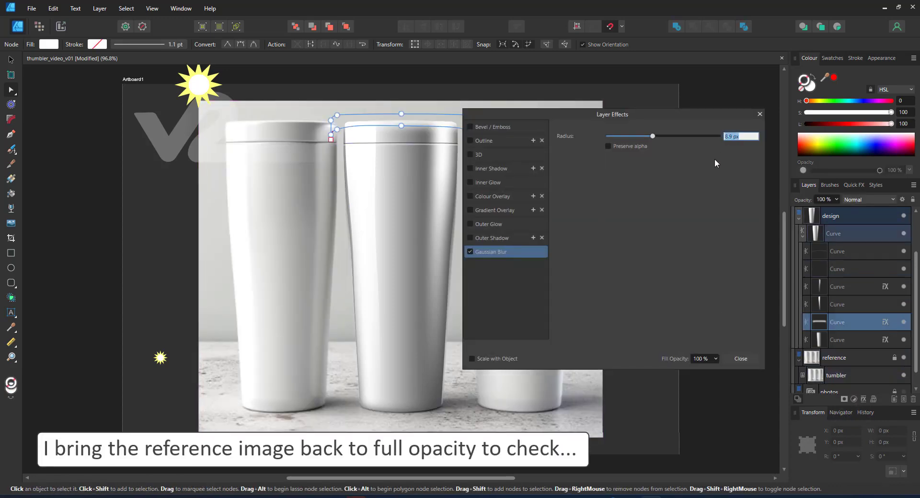
pyautogui.write('3')
pyautogui.press('Return')
pyautogui.click(759, 114)
# Reduce the lid highlight's height to about 44.4 px by raising its lower edge
pyautogui.scroll(5, 434, 141)
pyautogui.moveTo(343, 74); pyautogui.dragTo(398, 215)
pyautogui.press('v')
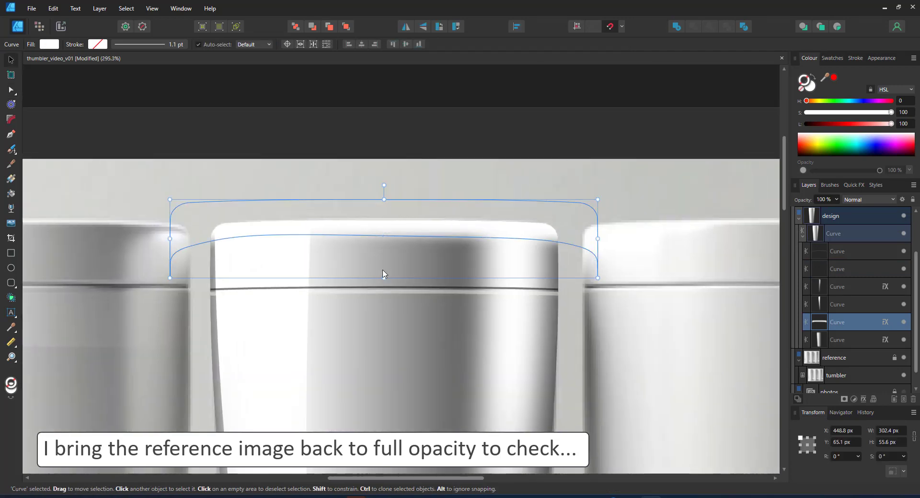
pyautogui.moveTo(382, 274); pyautogui.dragTo(386, 259)
pyautogui.scroll(-6, 432, 330)
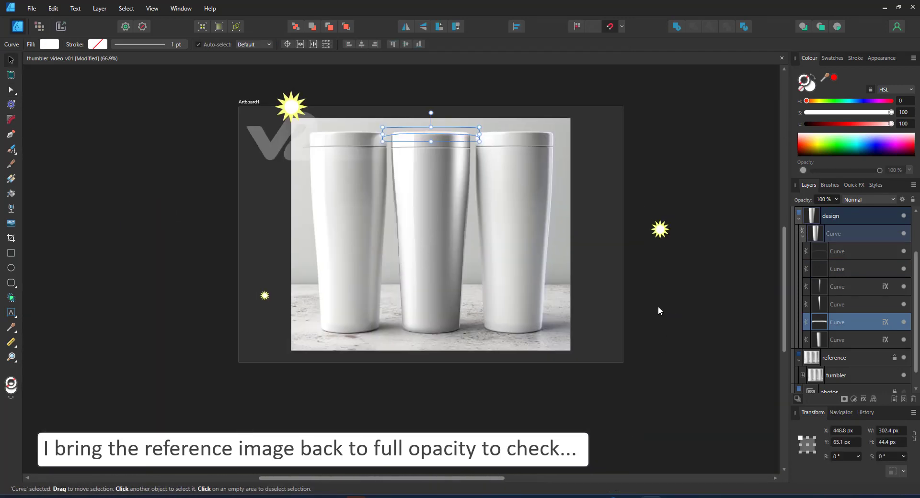
pyautogui.click(658, 311)
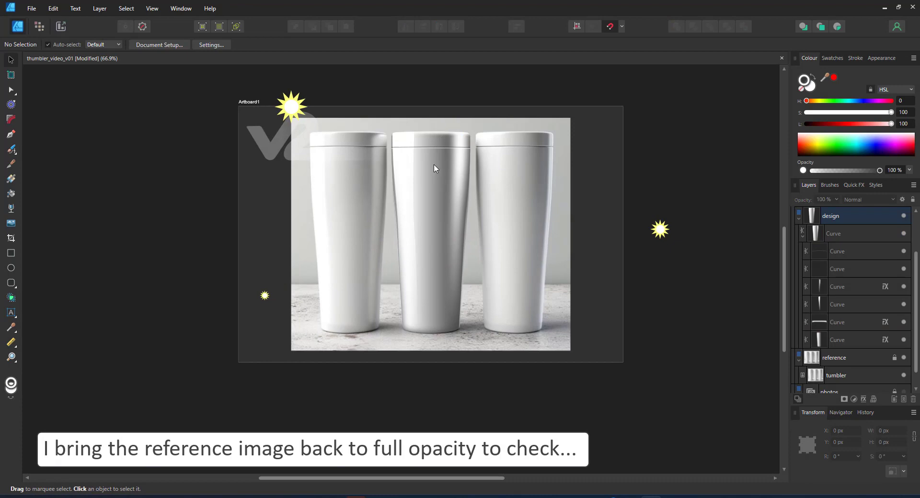
# Reposition the transparency gradient of the middle tumbler's broad highlight so it runs horizontally from near the left edge to the right side
pyautogui.click(827, 340)
pyautogui.click(11, 178)
pyautogui.click(11, 208)
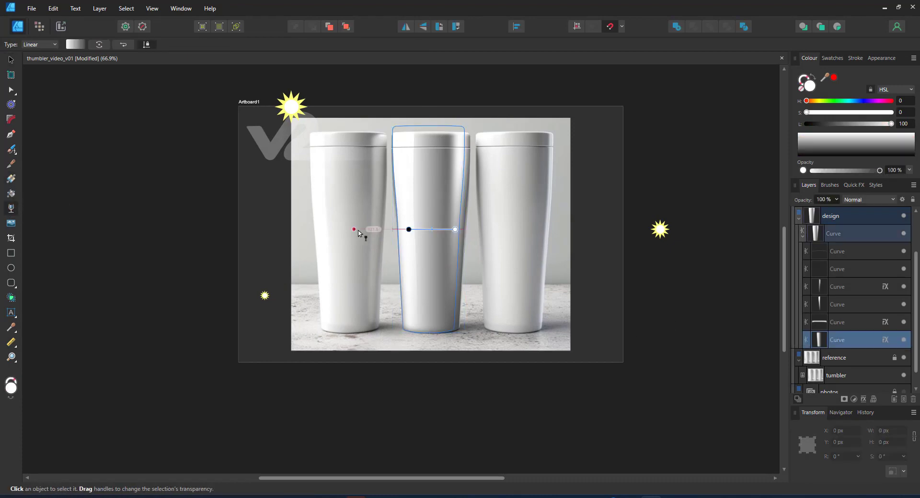
pyautogui.moveTo(362, 229); pyautogui.dragTo(398, 223)
pyautogui.scroll(4, 417, 233)
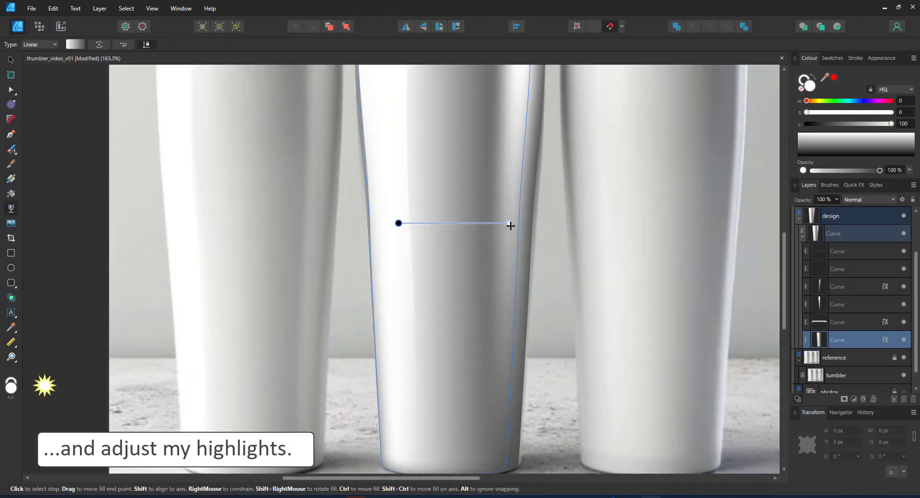
pyautogui.moveTo(509, 225); pyautogui.dragTo(507, 227)
pyautogui.scroll(-4, 498, 246)
pyautogui.rightClick(352, 234)
pyautogui.click(11, 60)
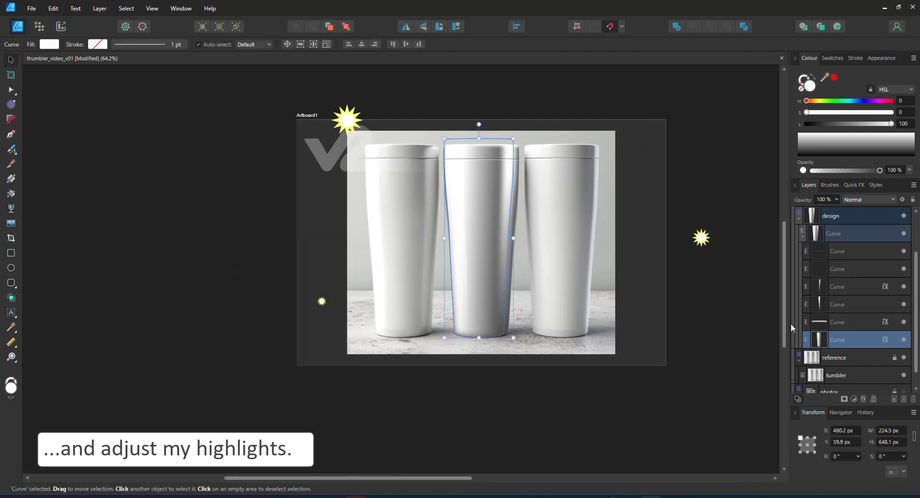
# Toggle the middle tumbler's visibility to compare its highlights with the reference photo
pyautogui.click(829, 218)
pyautogui.click(834, 234)
pyautogui.scroll(2, 641, 190)
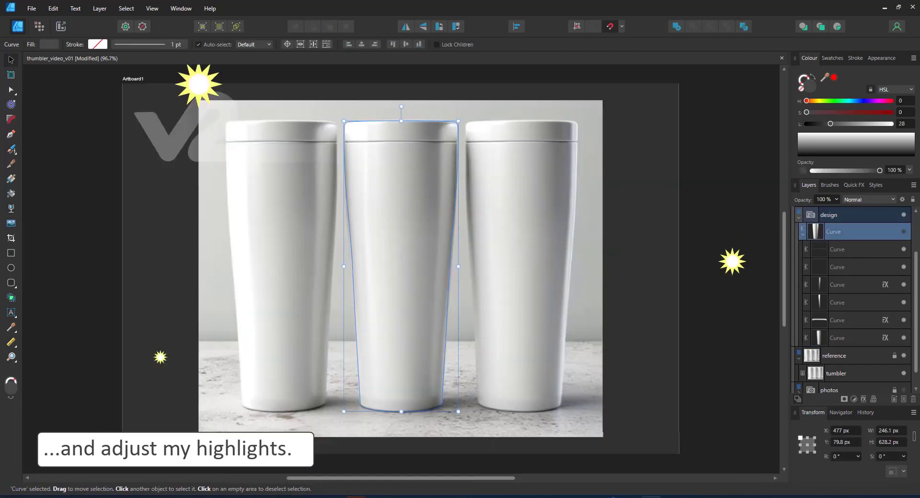
pyautogui.click(903, 230)
pyautogui.click(903, 230)
pyautogui.click(903, 231)
# Try to cut the middle tumbler's left highlight to a narrow strip by subtracting a duplicate shifted to the left
pyautogui.doubleClick(355, 230)
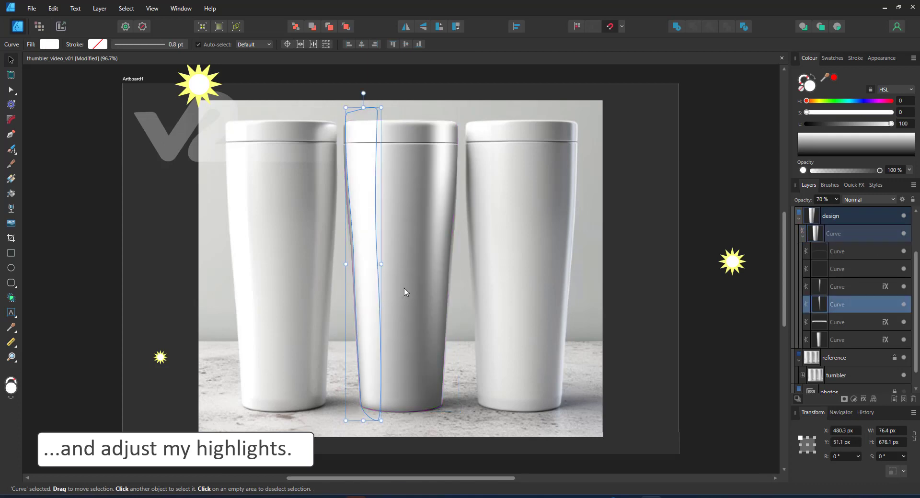
pyautogui.hotkey('ctrl', 'j')
pyautogui.moveTo(374, 240); pyautogui.dragTo(363, 240)
pyautogui.click(358, 234)
pyautogui.click(836, 305)
pyautogui.keyDown('shift'); pyautogui.click(836, 322); pyautogui.keyUp('shift')
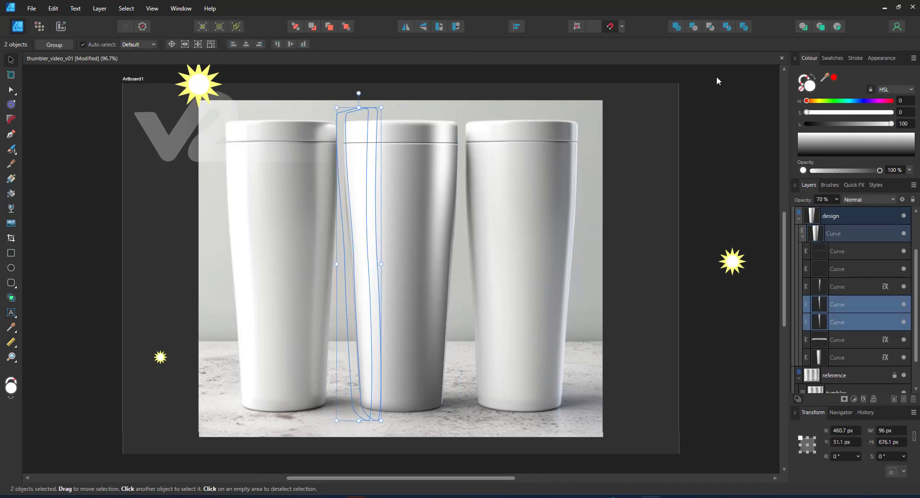
pyautogui.click(694, 26)
pyautogui.click(653, 272)
pyautogui.click(378, 265)
pyautogui.click(608, 330)
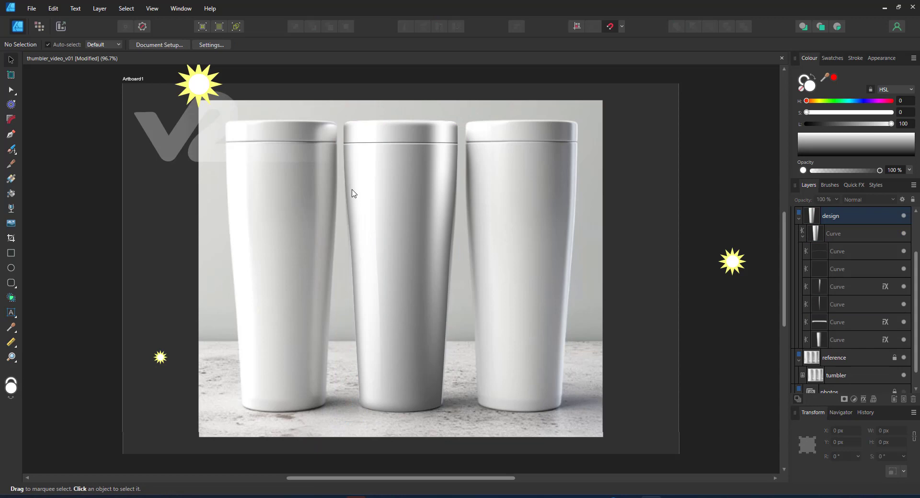
# Check the highlight curves on the middle tumbler and undo the subtraction of the left highlight
pyautogui.click(353, 194)
pyautogui.click(844, 306)
pyautogui.click(832, 339)
pyautogui.click(844, 290)
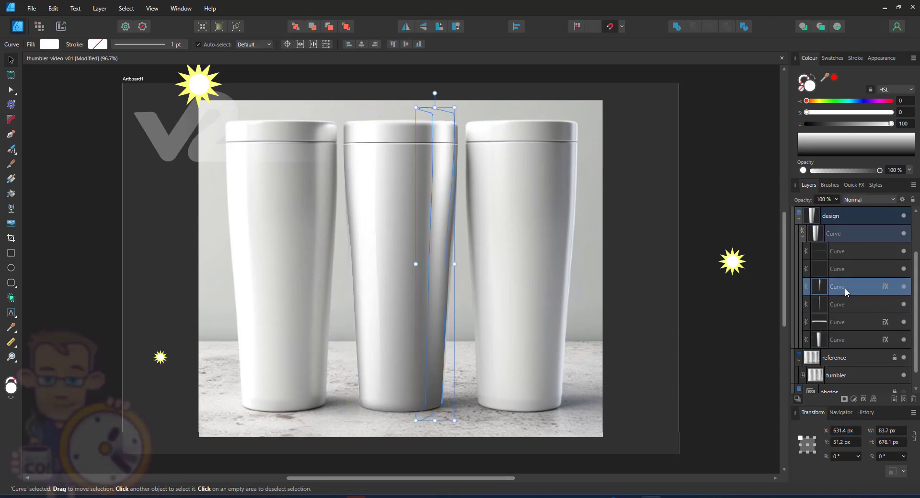
pyautogui.click(848, 304)
pyautogui.click(762, 363)
pyautogui.hotkey('ctrl', 'z')
pyautogui.click(480, 160)
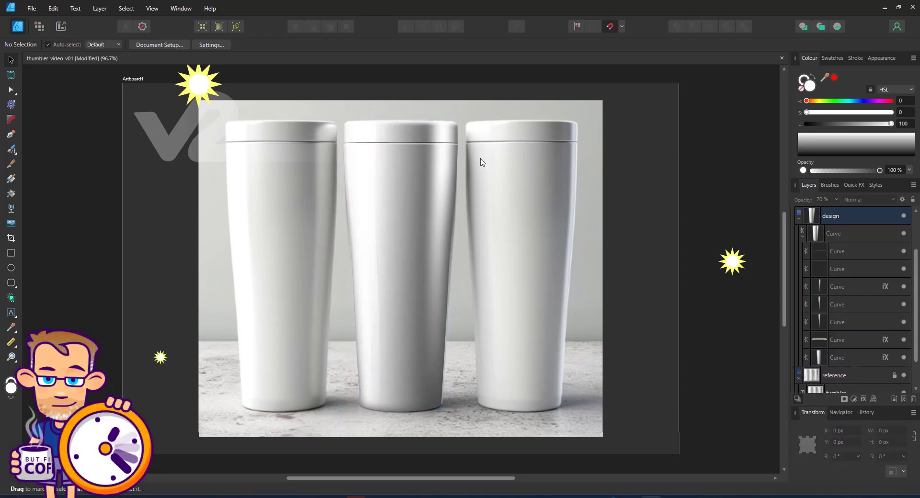
# Set the middle tumbler's full left highlight to 50% opacity and its right highlight to 70%
pyautogui.click(836, 305)
pyautogui.click(845, 323)
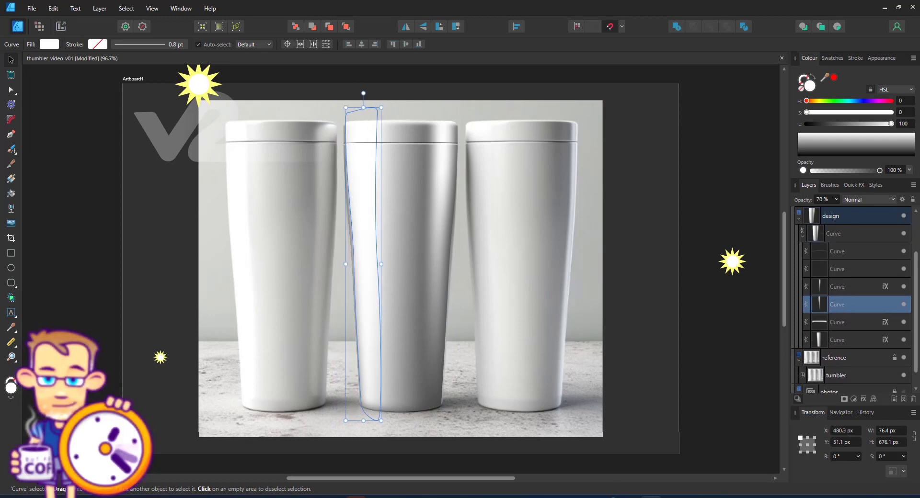
pyautogui.press('5')
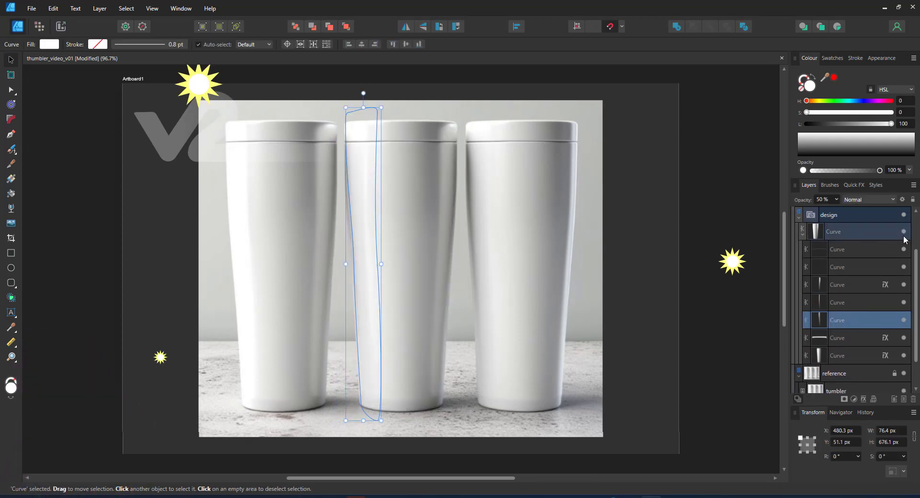
pyautogui.click(435, 174)
pyautogui.press('7')
pyautogui.click(750, 391)
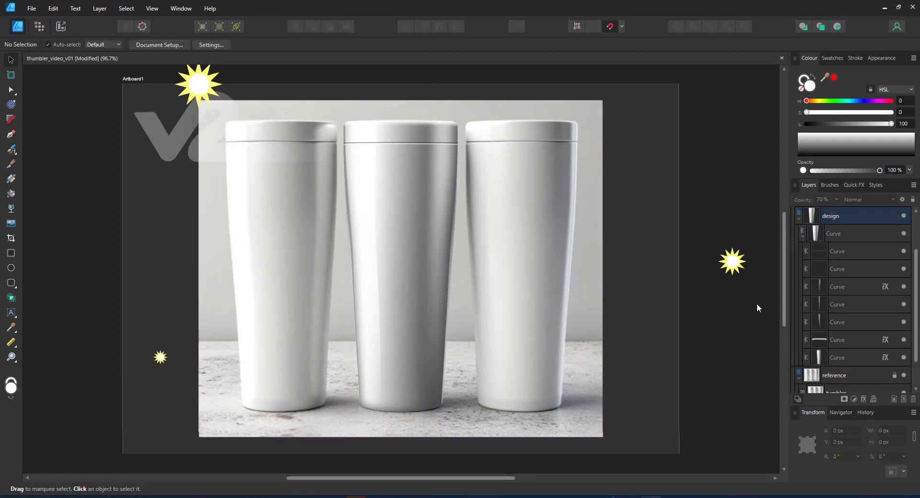
# Add a small Gaussian Blur to the narrow highlight strip on the middle tumbler
pyautogui.click(833, 233)
pyautogui.click(836, 357)
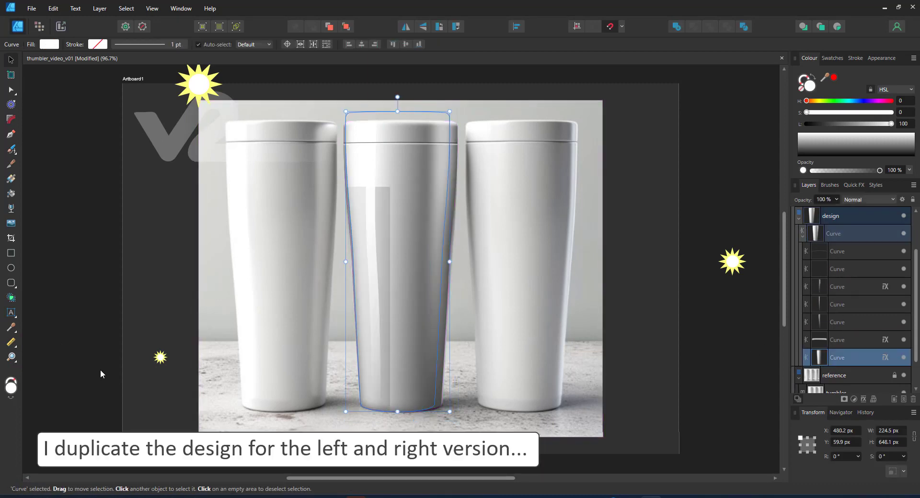
pyautogui.click(833, 304)
pyautogui.click(863, 399)
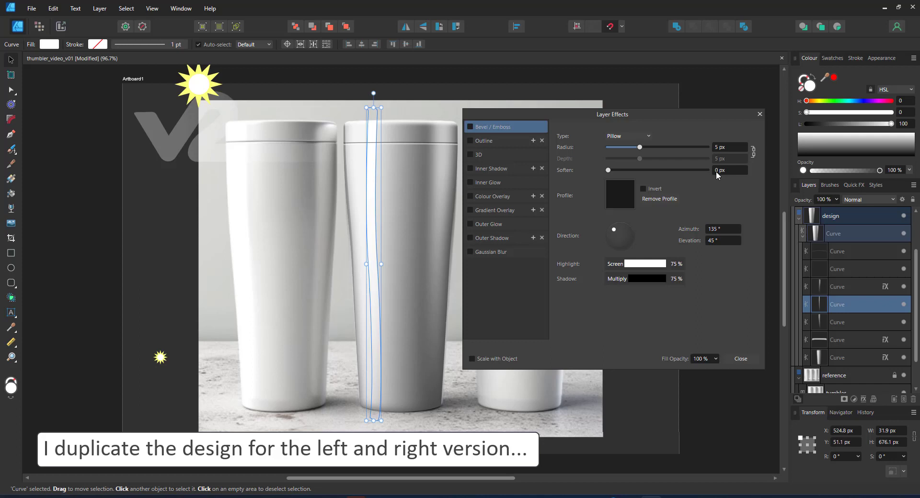
pyautogui.click(494, 252)
pyautogui.moveTo(655, 136); pyautogui.dragTo(630, 136)
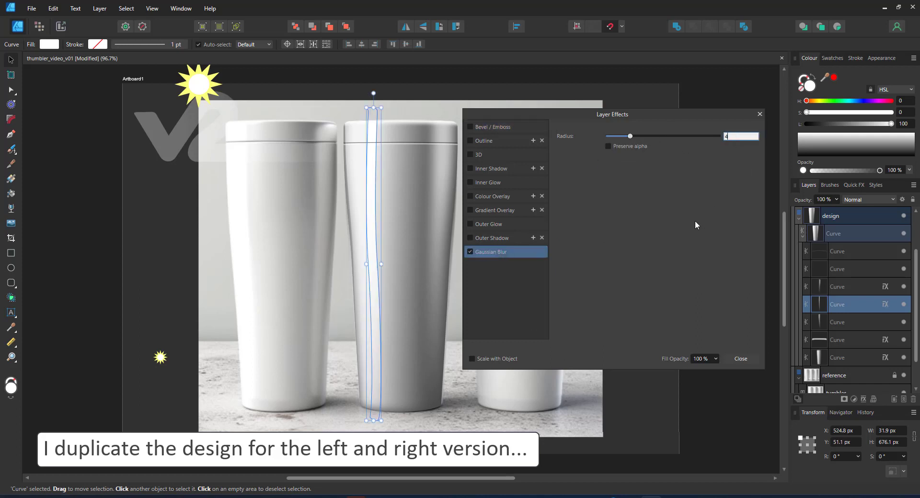
pyautogui.press('Return')
pyautogui.click(740, 360)
pyautogui.click(738, 363)
# Duplicate the finished middle tumbler and place the copies over the photo's left and right tumblers
pyautogui.click(871, 232)
pyautogui.moveTo(396, 188)
pyautogui.keyDown('ctrl'); pyautogui.mouseDown()
pyautogui.moveTo(517, 194)
pyautogui.moveTo(279, 179)
pyautogui.mouseUp(); pyautogui.keyUp('ctrl')
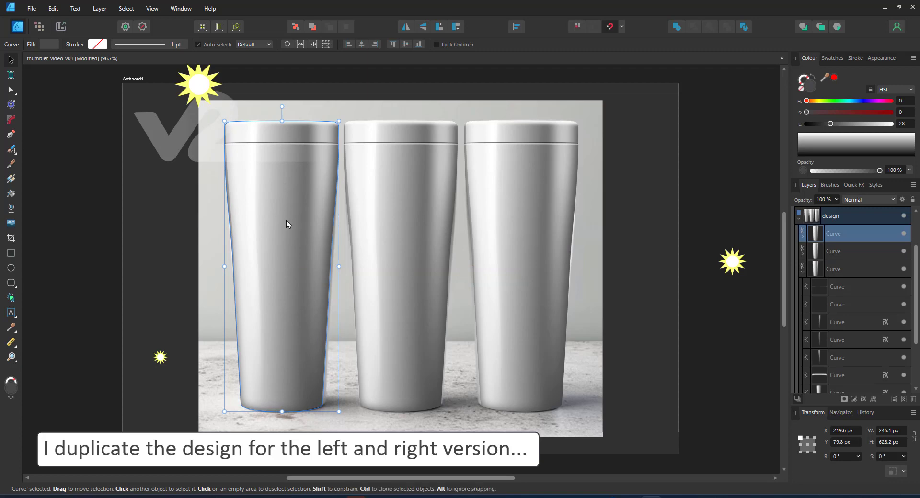
# Set the left tumbler's right highlight to 45% opacity and its broad highlight to 90%
pyautogui.doubleClick(319, 231)
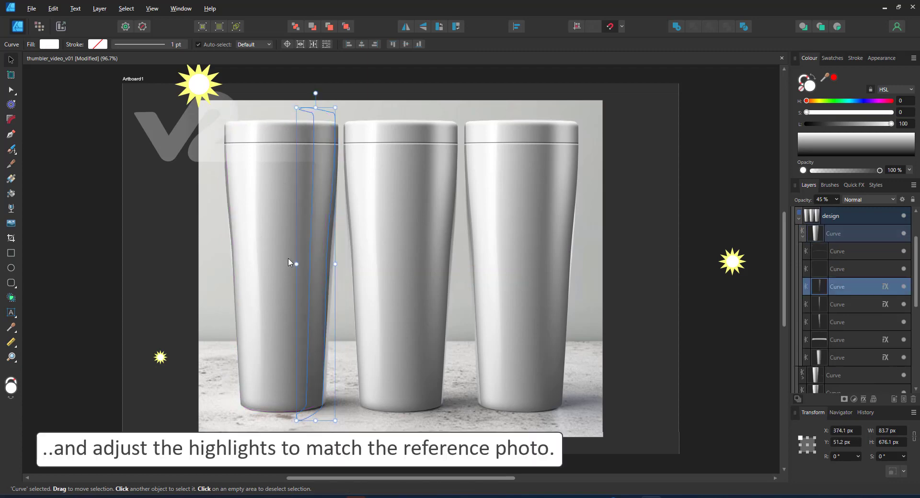
pyautogui.click(300, 258)
pyautogui.press('y')
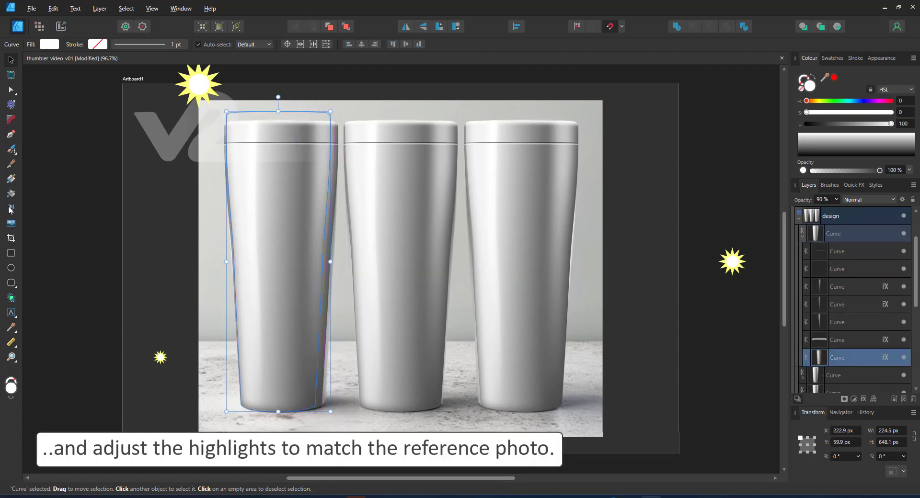
# Redraw the broad highlight's transparency gradient horizontally across the left tumbler and delete that tumbler's narrow highlight strip
pyautogui.moveTo(251, 262); pyautogui.dragTo(330, 262)
pyautogui.click(248, 226)
pyautogui.click(262, 247)
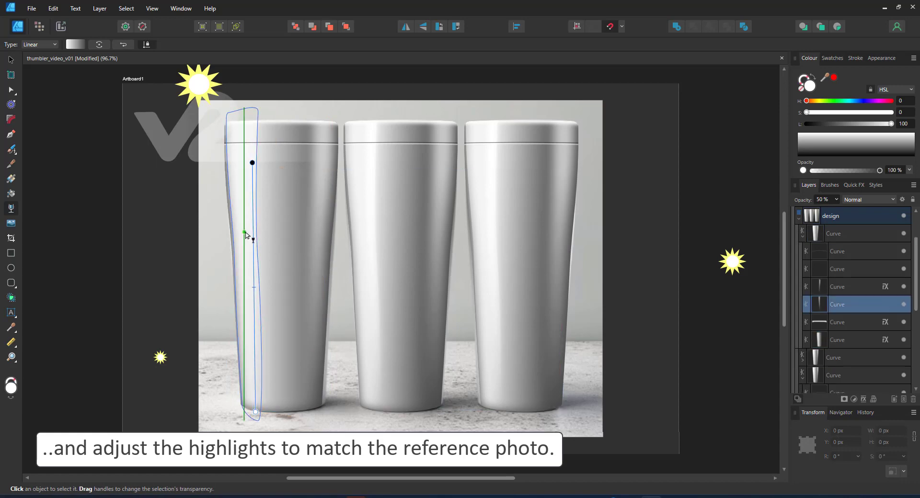
# Shift the narrow highlight strip on the right tumbler slightly to the right
pyautogui.click(484, 190)
pyautogui.click(842, 362)
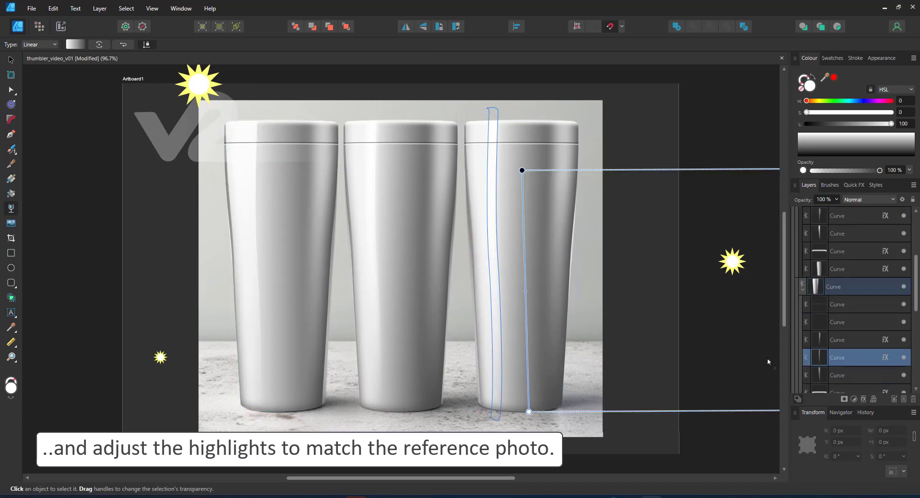
pyautogui.press('v')
pyautogui.moveTo(492, 271); pyautogui.dragTo(499, 272)
# Apply an 8.9 px Gaussian Blur to the right tumbler's left highlight
pyautogui.click(493, 243)
pyautogui.press('y')
pyautogui.press('a')
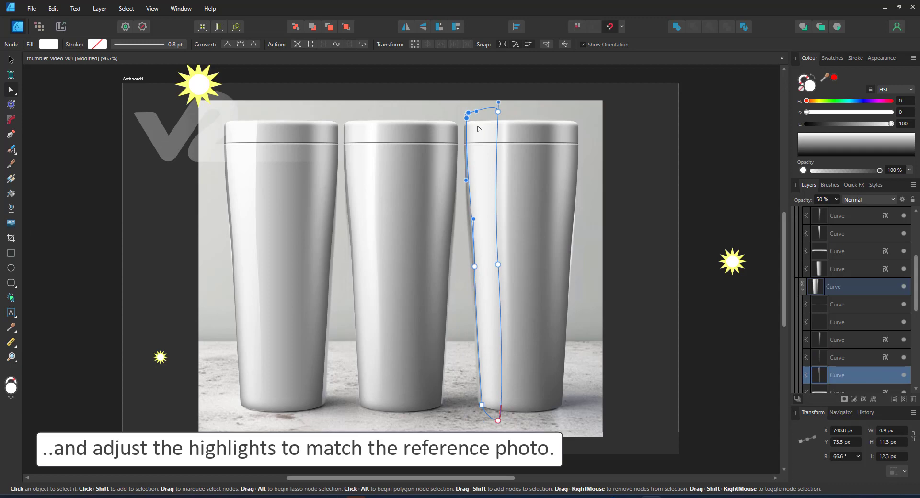
pyautogui.click(864, 400)
pyautogui.click(488, 255)
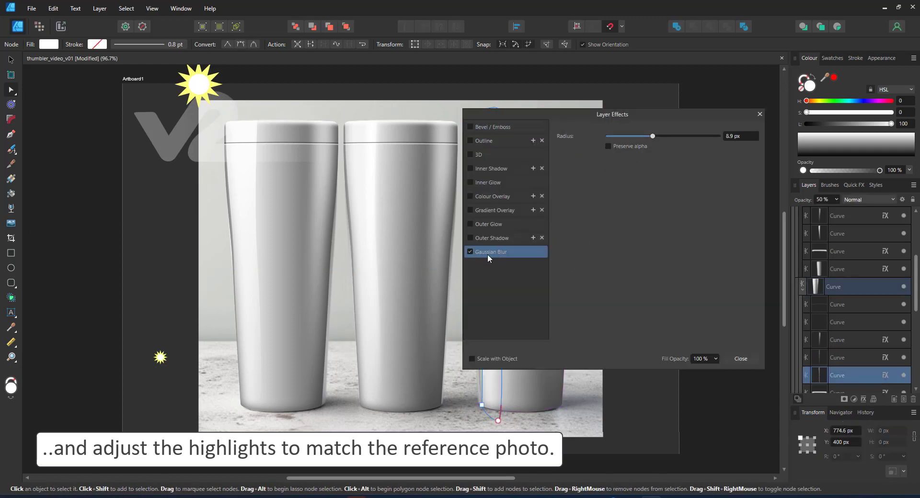
pyautogui.click(740, 359)
# Give the right tumbler's broad highlight a gradient fill running a short way toward the tumbler's left edge
pyautogui.scroll(-1, 799, 231)
pyautogui.click(834, 354)
pyautogui.click(11, 193)
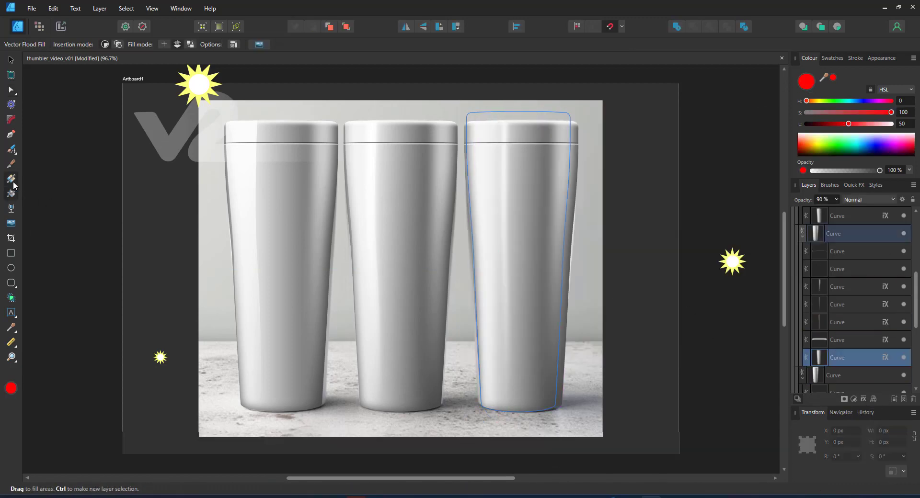
pyautogui.click(11, 179)
pyautogui.moveTo(488, 167); pyautogui.dragTo(472, 168)
pyautogui.press('a')
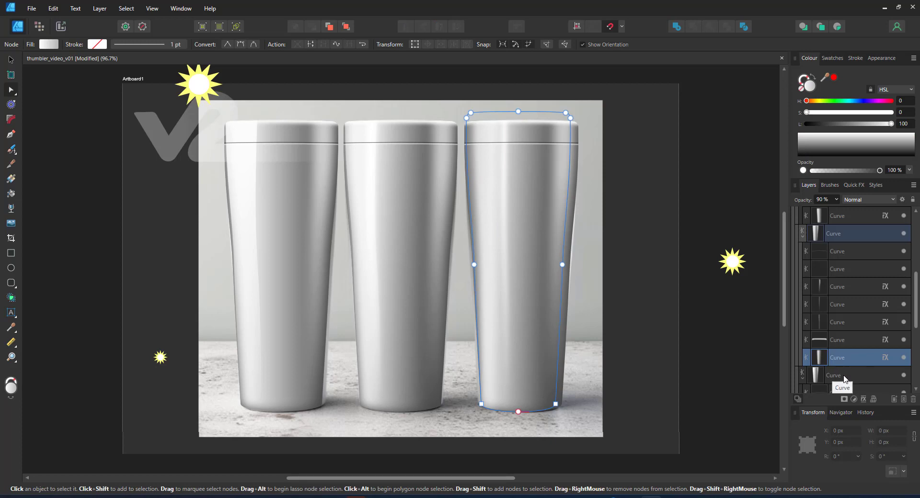
# Move the right tumbler's right highlight outward to X 912.6 px and set its opacity to 90%
pyautogui.click(834, 287)
pyautogui.click(491, 175)
pyautogui.click(556, 219)
pyautogui.press('v')
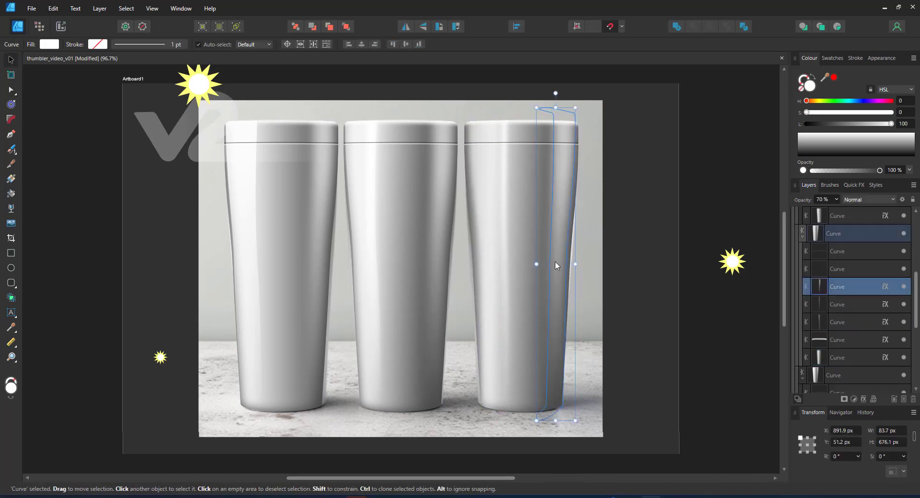
pyautogui.moveTo(555, 262); pyautogui.dragTo(565, 262)
pyautogui.press('9')
# Set the lower stop of the right highlight's transparency gradient to 100% opacity on the right tumbler
pyautogui.click(11, 208)
pyautogui.click(538, 412)
pyautogui.moveTo(811, 170); pyautogui.dragTo(879, 171)
pyautogui.click(863, 399)
pyautogui.click(758, 114)
pyautogui.press('v')
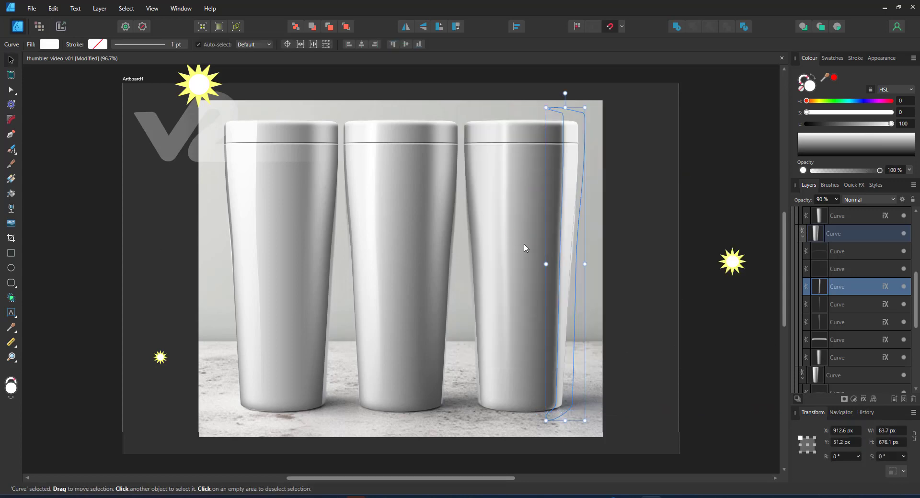
# Redraw the transparency gradient of the right tumbler's broad highlight horizontally from near the left edge to the right edge
pyautogui.click(525, 247)
pyautogui.press('y')
pyautogui.moveTo(491, 262); pyautogui.dragTo(570, 261)
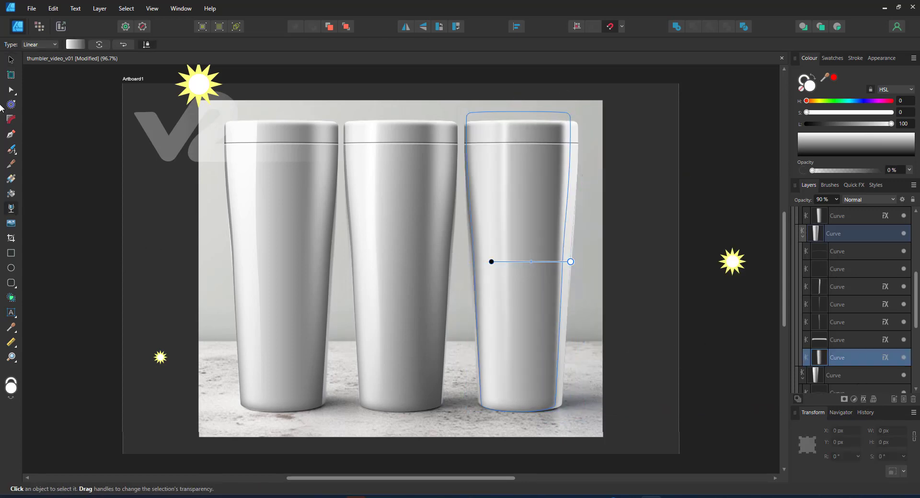
pyautogui.press('v')
# Apply an 8.9 px Gaussian Blur to the left highlights of the left and middle tumblers
pyautogui.click(866, 301)
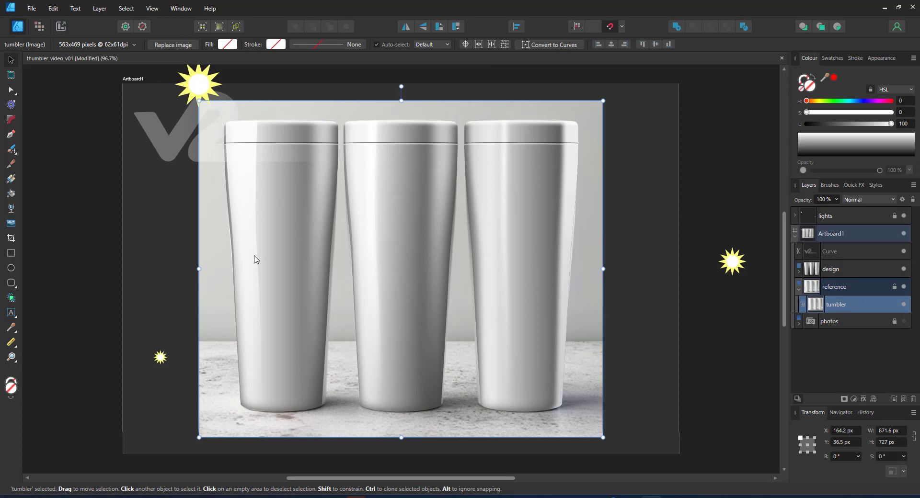
pyautogui.click(254, 259)
pyautogui.click(863, 399)
pyautogui.click(364, 239)
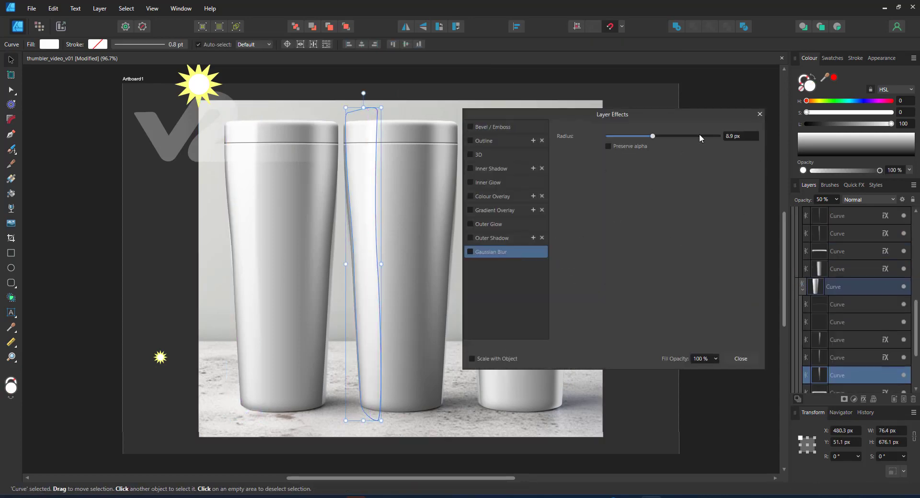
pyautogui.click(759, 114)
# Collapse the design layer, then dim the reference photo to 20% opacity and hide the reference layer
pyautogui.click(484, 201)
pyautogui.click(742, 472)
pyautogui.scroll(4, 904, 223)
pyautogui.click(799, 275)
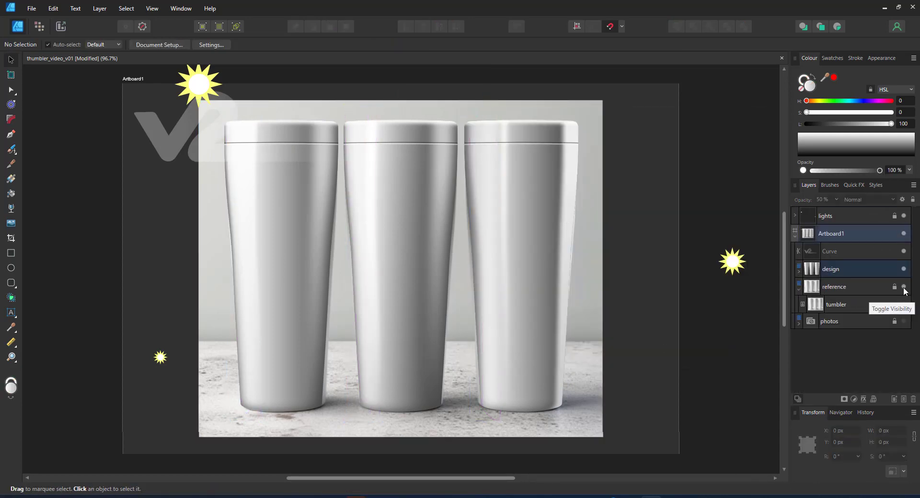
pyautogui.click(903, 287)
pyautogui.click(903, 288)
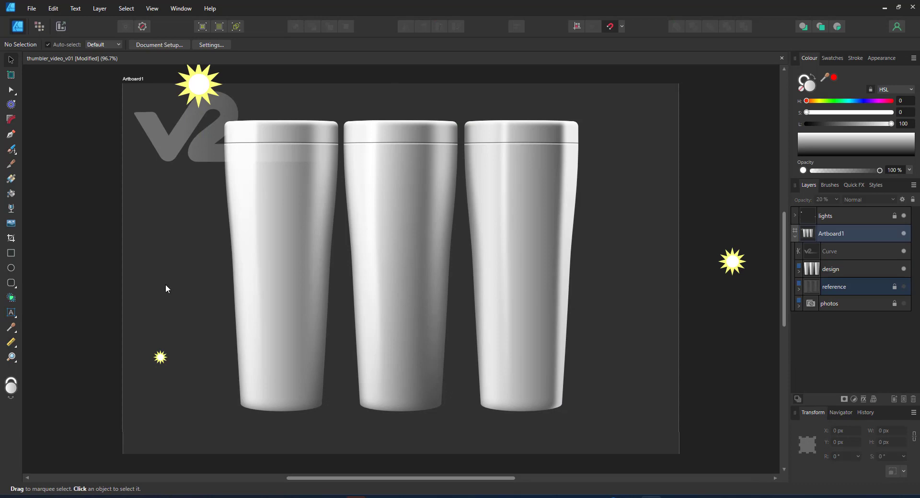
# Draw a black ellipse without stroke, about 279 × 43 px, across the lower part of the left tumbler in the design layer
pyautogui.click(11, 268)
pyautogui.click(811, 272)
pyautogui.moveTo(216, 383)
pyautogui.mouseDown()
pyautogui.moveTo(354, 403)
pyautogui.moveTo(346, 402)
pyautogui.mouseUp()
pyautogui.click(805, 123)
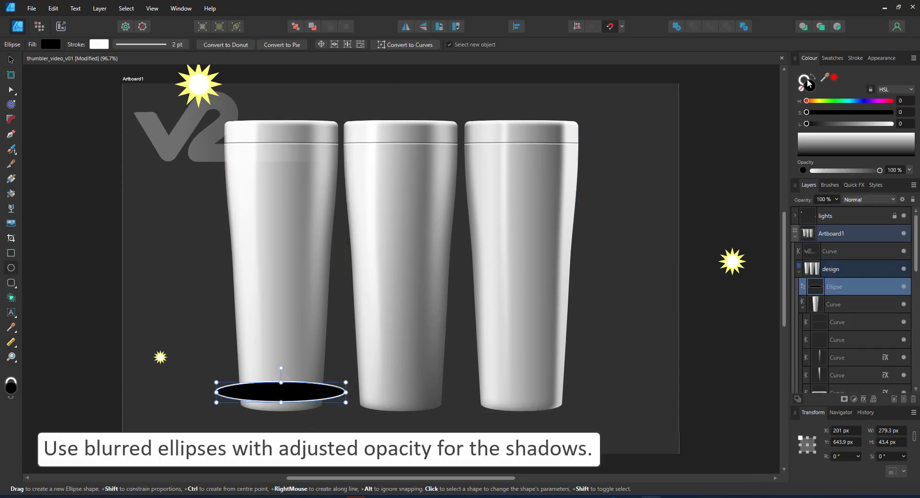
pyautogui.click(802, 88)
# Add a Gaussian Blur to the black ellipse and set its blend mode to Multiply
pyautogui.click(863, 399)
pyautogui.click(499, 252)
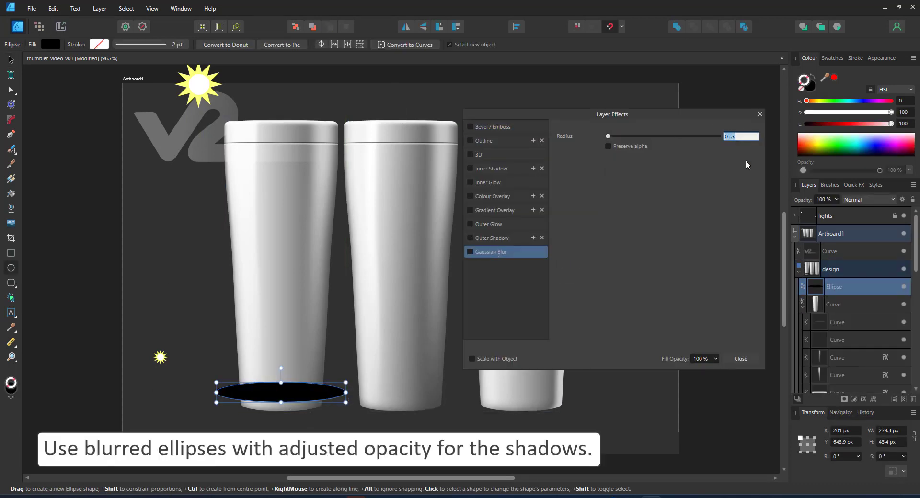
pyautogui.click(760, 114)
pyautogui.click(865, 200)
pyautogui.click(856, 234)
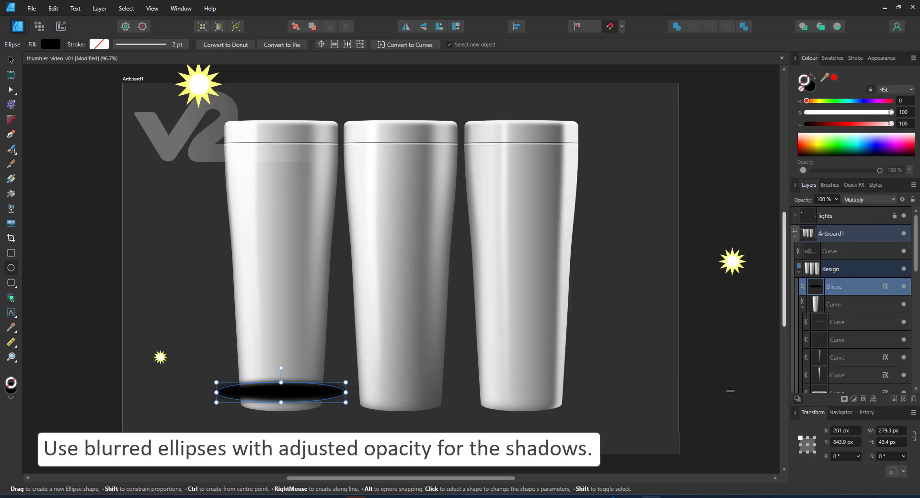
# Move the black ellipse behind the left tumbler's base at about 267 × 43 px, with a 10 px Gaussian Blur
pyautogui.press('v')
pyautogui.moveTo(327, 398); pyautogui.dragTo(360, 405)
pyautogui.hotkey('ctrl', 'shift', '[')
pyautogui.click(862, 399)
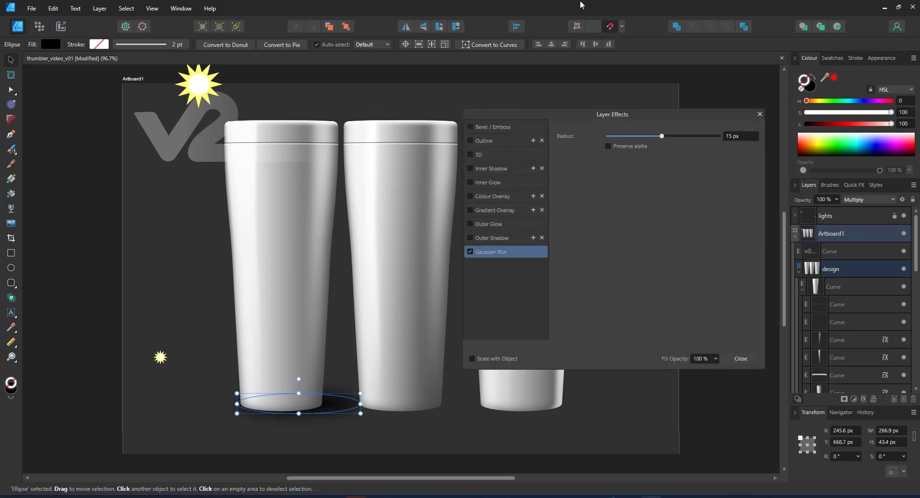
pyautogui.press('Return')
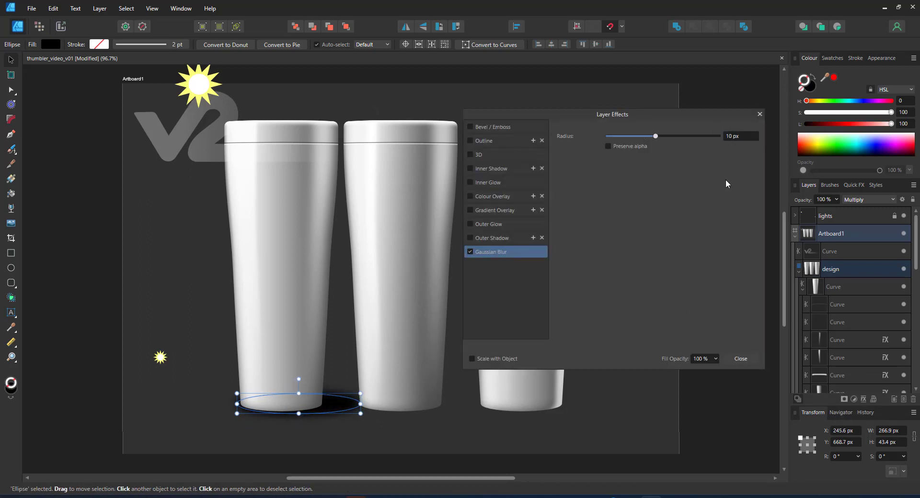
# Duplicate the shadow ellipse, reduce the copy's blur radius and resize the copy to about 198 × 32 px under the left tumbler
pyautogui.scroll(-5, 859, 337)
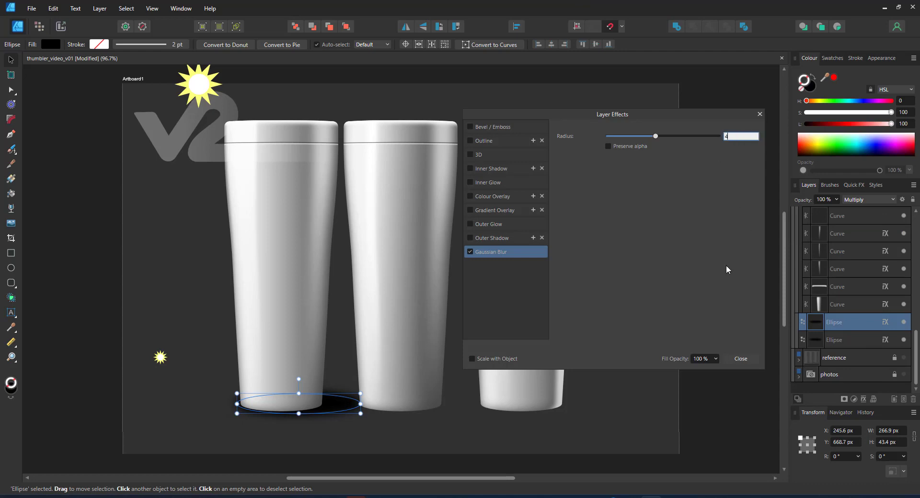
pyautogui.click(741, 359)
pyautogui.moveTo(360, 414); pyautogui.dragTo(328, 411)
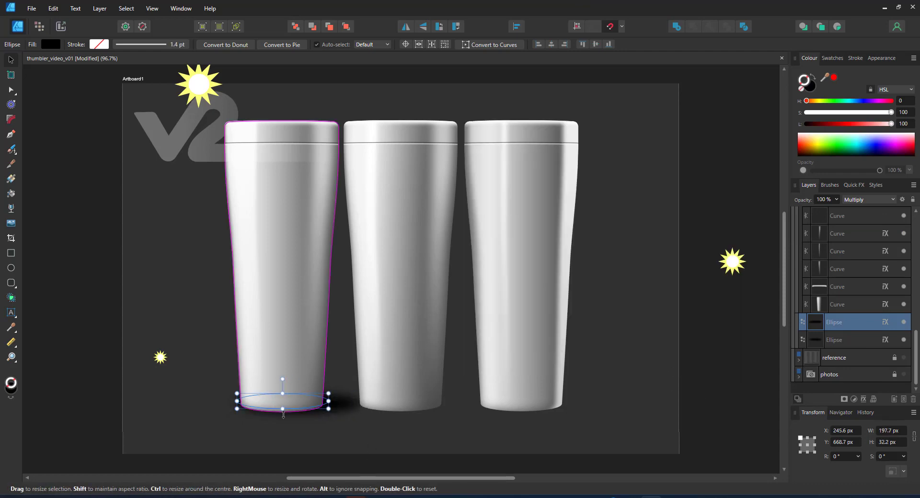
# Set the opacity of the larger shadow ellipse under the left tumbler to 50%
pyautogui.scroll(5, 312, 421)
pyautogui.click(460, 376)
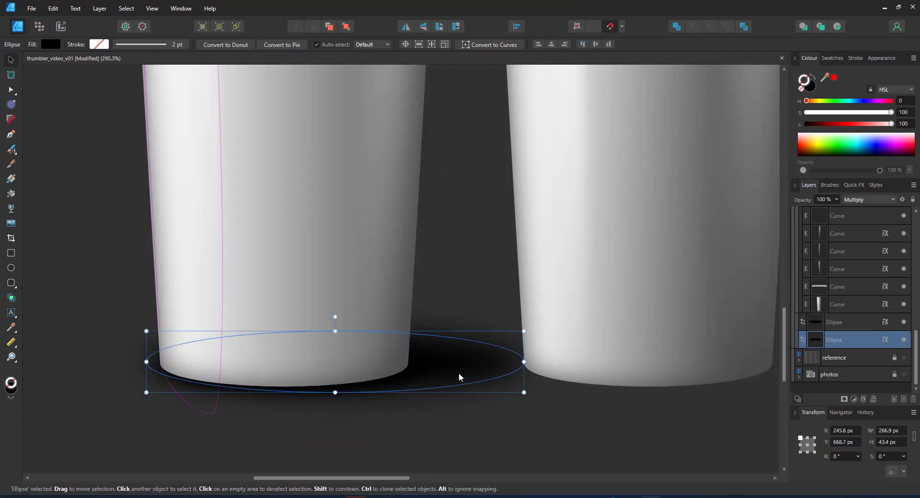
pyautogui.press('5')
# Copy both shadow ellipses of the left tumbler to the bases of the middle and right tumblers
pyautogui.keyDown('shift'); pyautogui.click(390, 376); pyautogui.keyUp('shift')
pyautogui.keyDown('ctrl'); pyautogui.moveTo(389, 377); pyautogui.dragTo(749, 395); pyautogui.keyUp('ctrl')
pyautogui.moveTo(380, 478); pyautogui.dragTo(473, 488)
pyautogui.keyDown('ctrl'); pyautogui.keyDown('shift'); pyautogui.moveTo(448, 392); pyautogui.dragTo(695, 426); pyautogui.keyUp('shift'); pyautogui.keyUp('ctrl')
pyautogui.moveTo(630, 497)
pyautogui.hotkey('ctrl', '0')
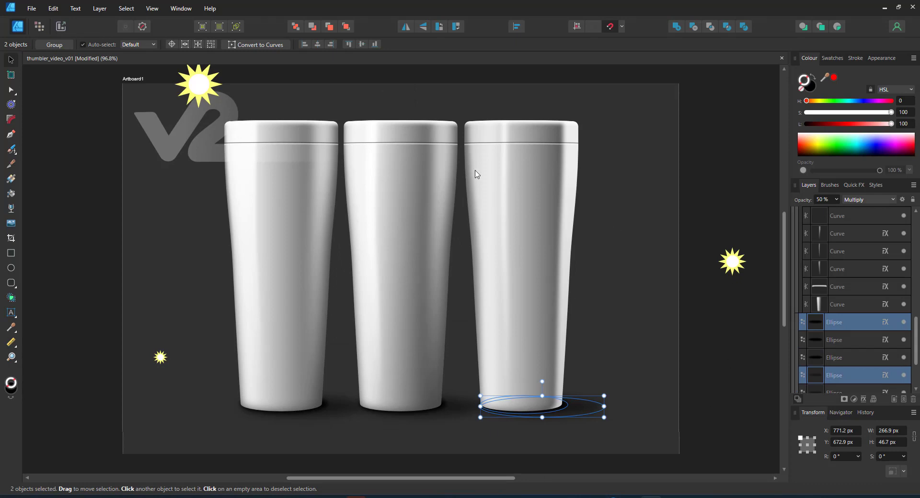
# Deselect the shadows, hide the lights layer and collapse the design layer
pyautogui.scroll(10, 915, 275)
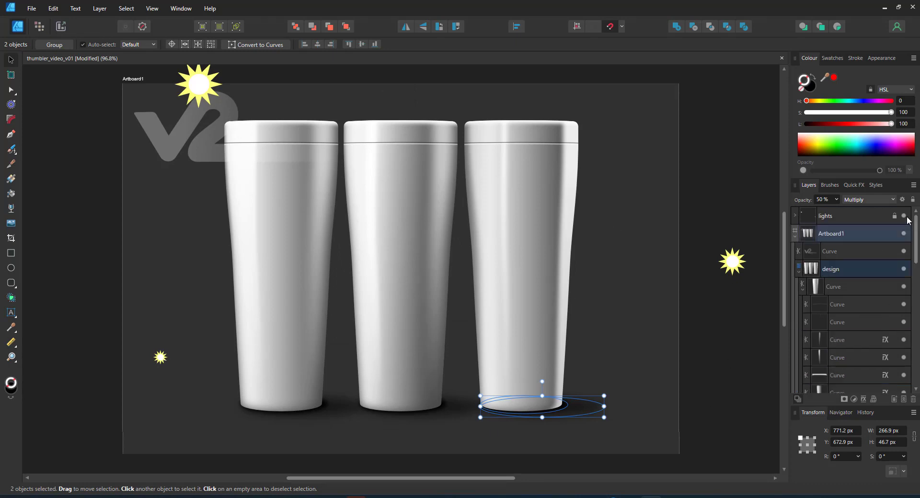
pyautogui.click(730, 303)
pyautogui.click(798, 272)
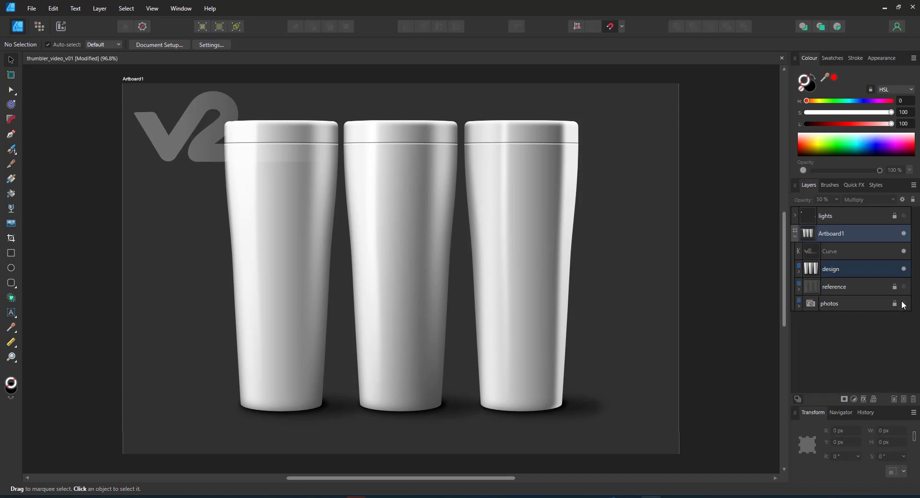
# Expand the photos layer and make the wall, the green garden image and the park landscape group visible one after another
pyautogui.click(798, 307)
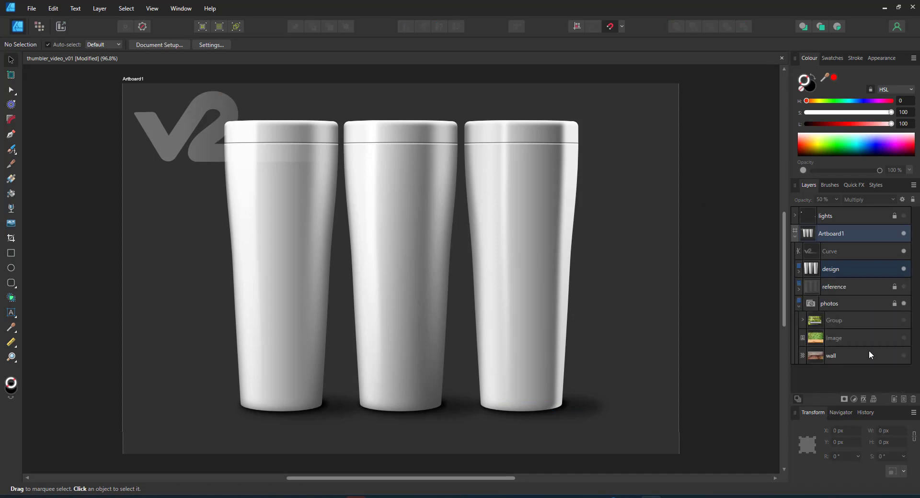
pyautogui.click(903, 355)
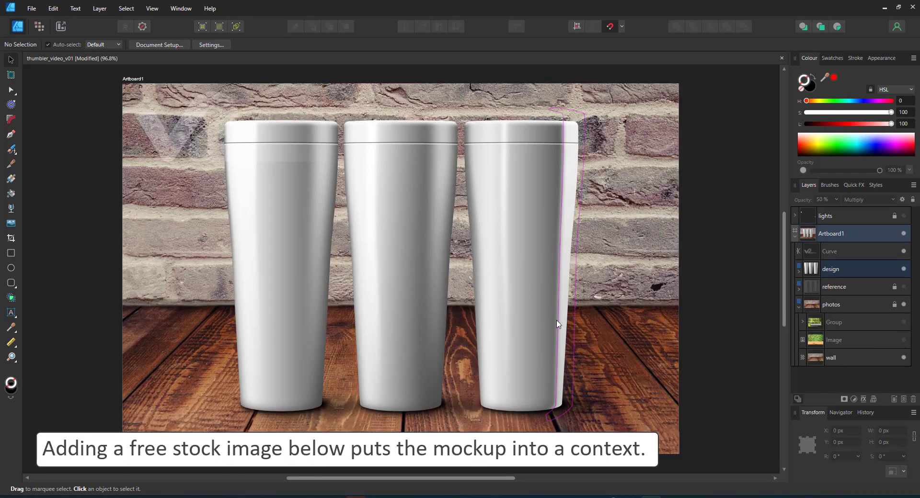
pyautogui.click(903, 340)
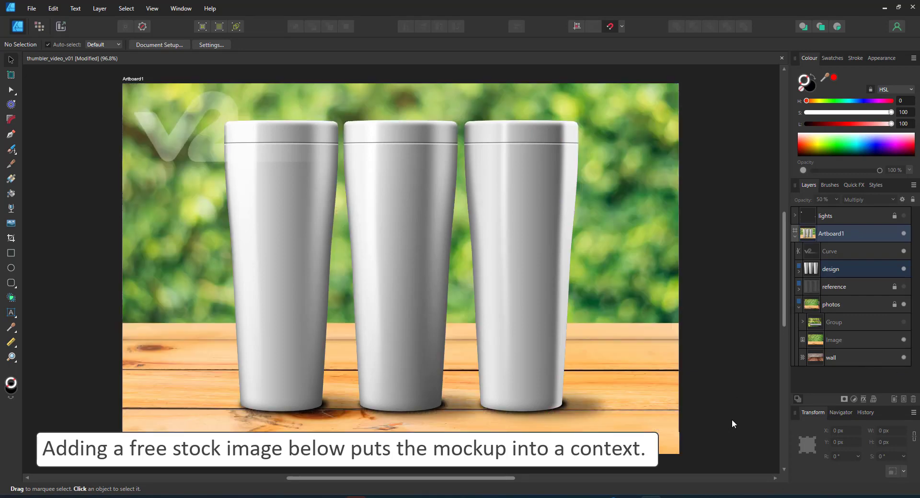
pyautogui.click(903, 322)
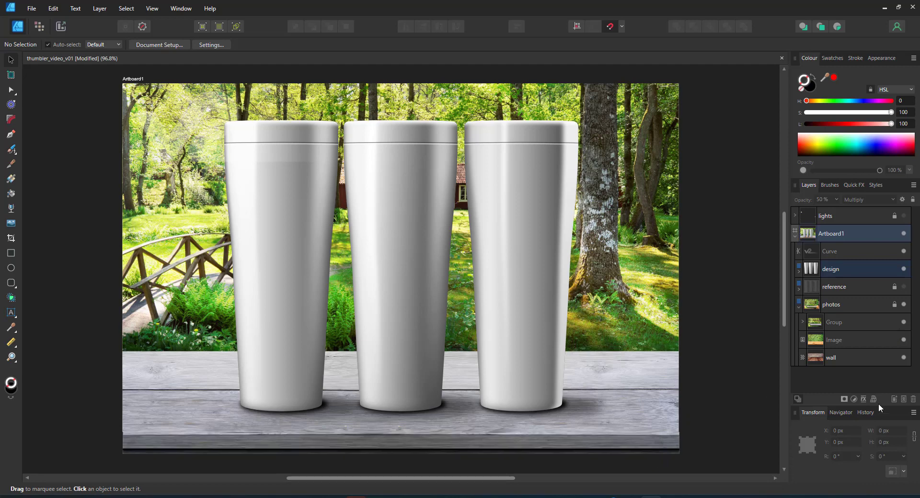
# Group the four effect curves inside the park landscape group and toggle the new group's visibility, leaving it hidden
pyautogui.click(802, 322)
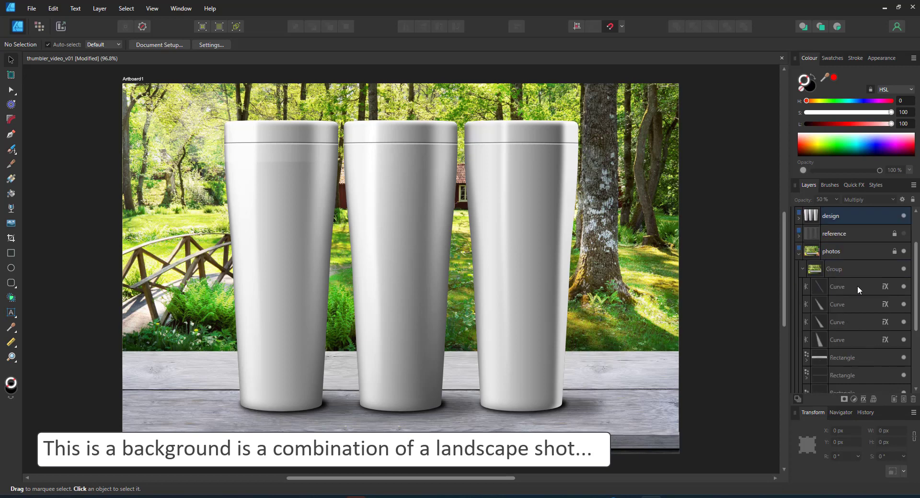
pyautogui.click(857, 286)
pyautogui.keyDown('shift'); pyautogui.click(853, 341); pyautogui.keyUp('shift')
pyautogui.hotkey('ctrl', 'g')
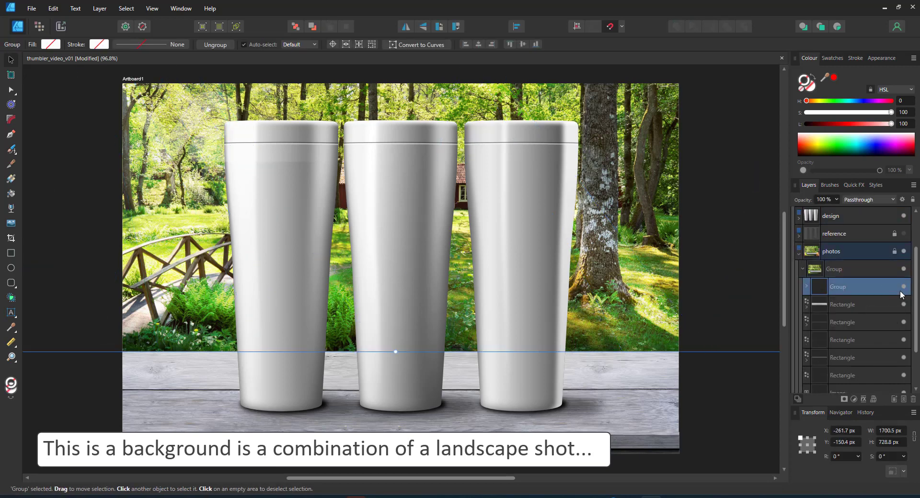
pyautogui.click(902, 288)
pyautogui.click(902, 287)
pyautogui.click(902, 287)
pyautogui.click(902, 288)
pyautogui.click(903, 288)
# Group the five wood table rectangles inside the landscape group and hide the new group
pyautogui.click(876, 312)
pyautogui.keyDown('shift'); pyautogui.click(881, 375); pyautogui.keyUp('shift')
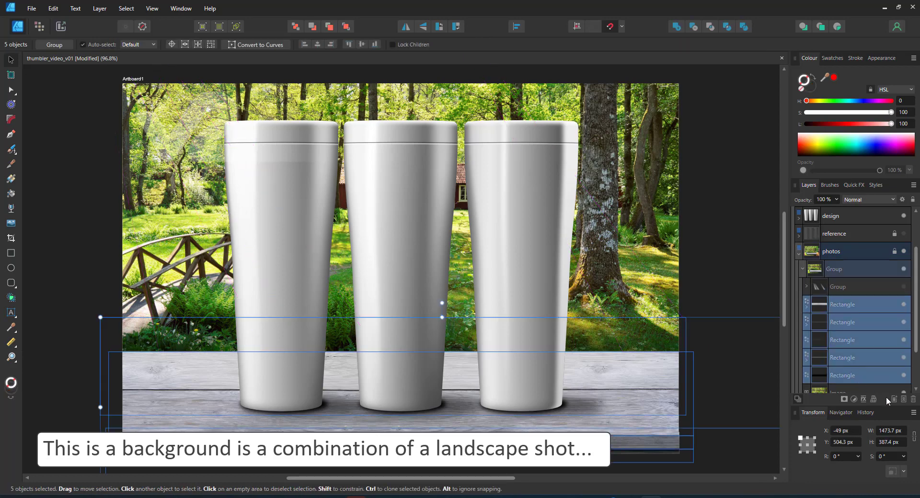
pyautogui.hotkey('ctrl', 'g')
pyautogui.click(904, 322)
pyautogui.click(720, 273)
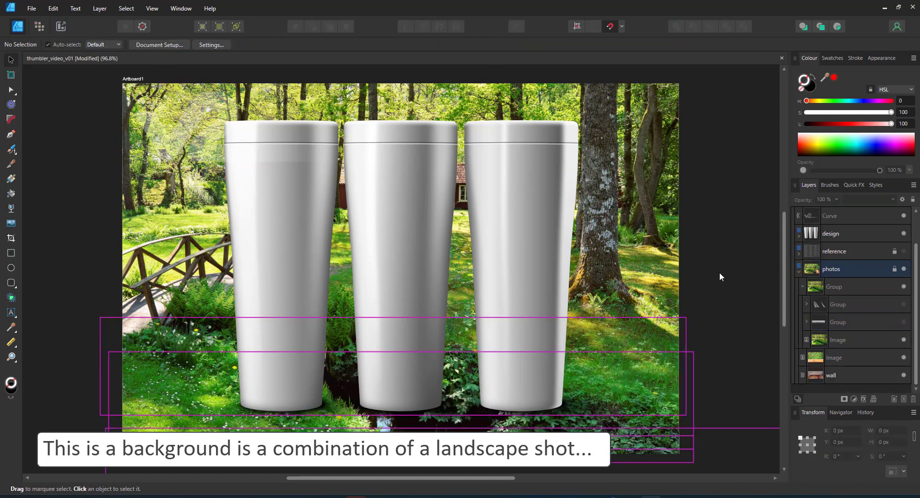
# Hide the design layer, show the wood and curve groups again, and turn the design layer back on
pyautogui.click(903, 234)
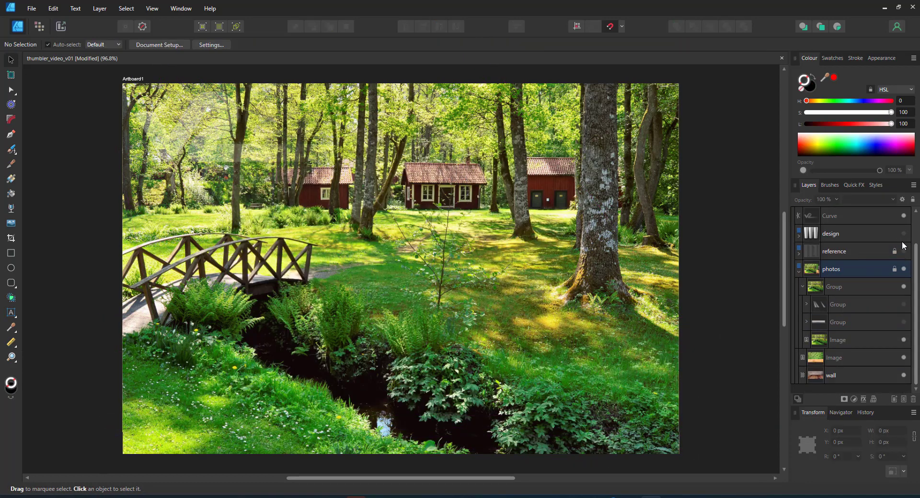
pyautogui.click(904, 322)
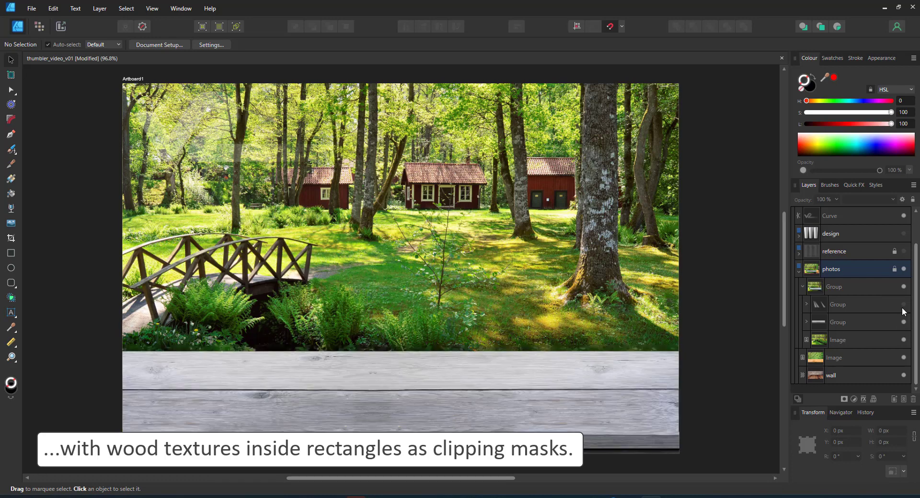
pyautogui.click(903, 305)
pyautogui.click(904, 234)
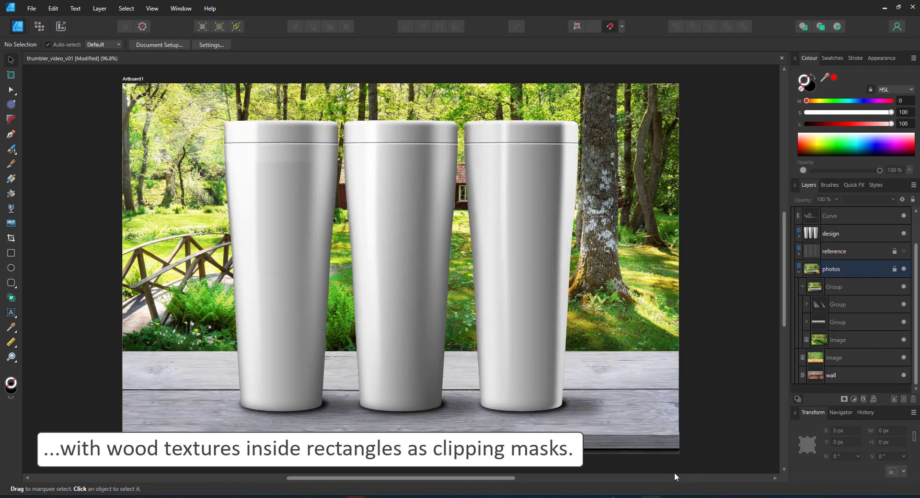
# Add a Colour Overlay to the wood rectangle group with a tan sampled from the photo (H 41, S 32, L 55)
pyautogui.click(839, 321)
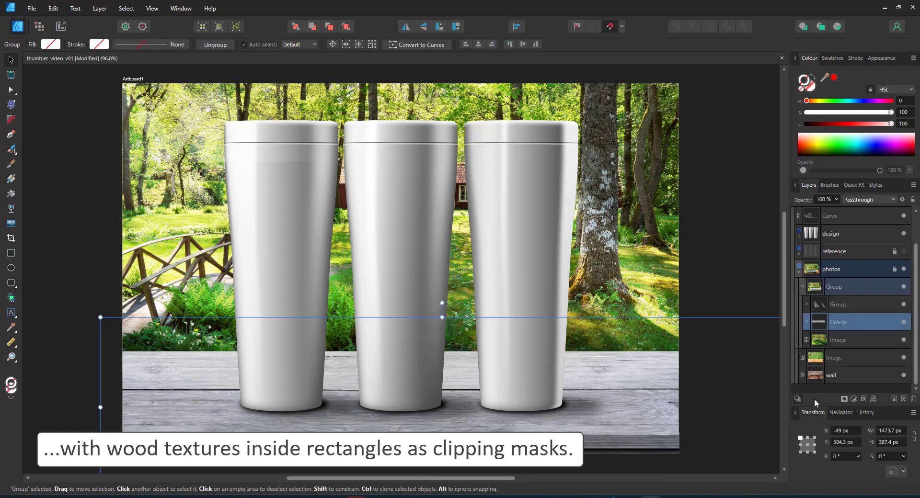
pyautogui.click(864, 398)
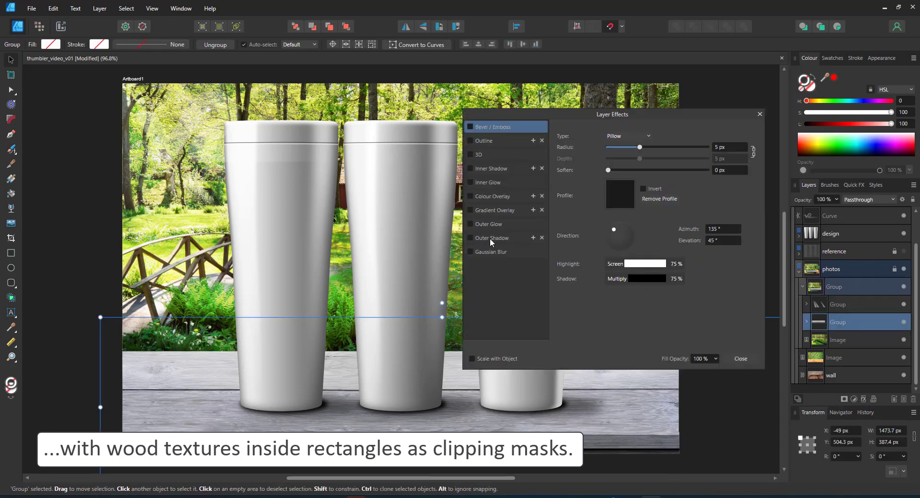
pyautogui.click(470, 196)
pyautogui.click(620, 160)
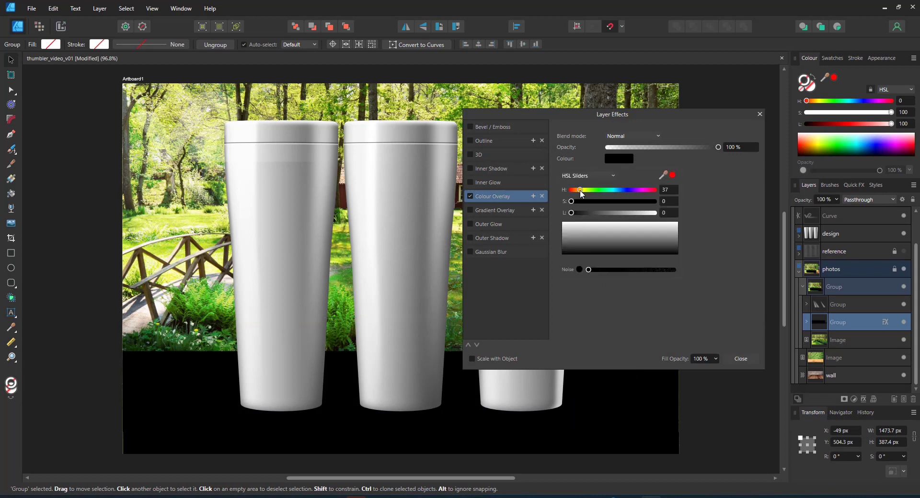
pyautogui.moveTo(672, 177); pyautogui.dragTo(127, 273)
pyautogui.click(672, 175)
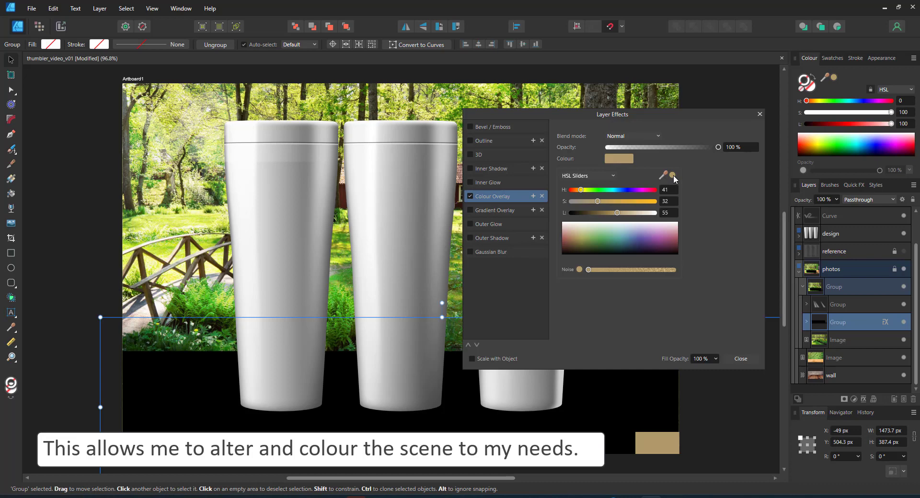
# Move the lowest rectangle out of the wood group and nest it inside the landscape image
pyautogui.click(806, 323)
pyautogui.click(807, 323)
pyautogui.scroll(-2, 853, 369)
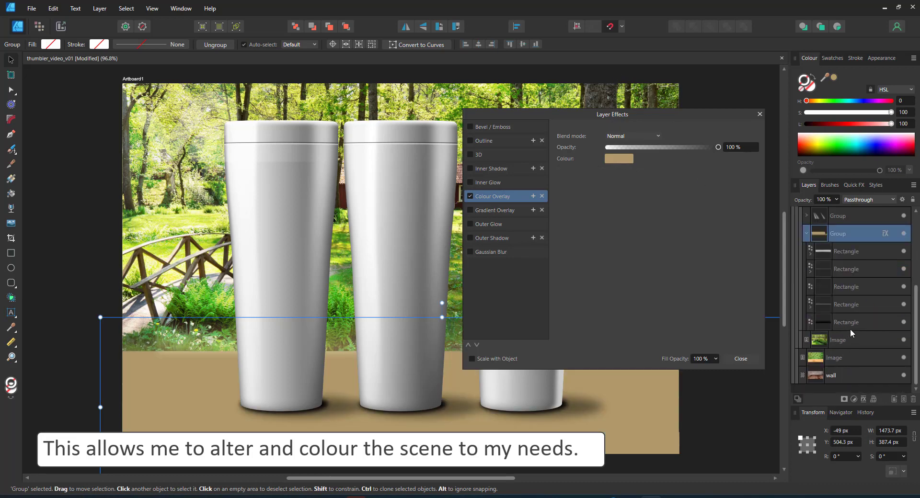
pyautogui.moveTo(849, 328); pyautogui.dragTo(810, 341)
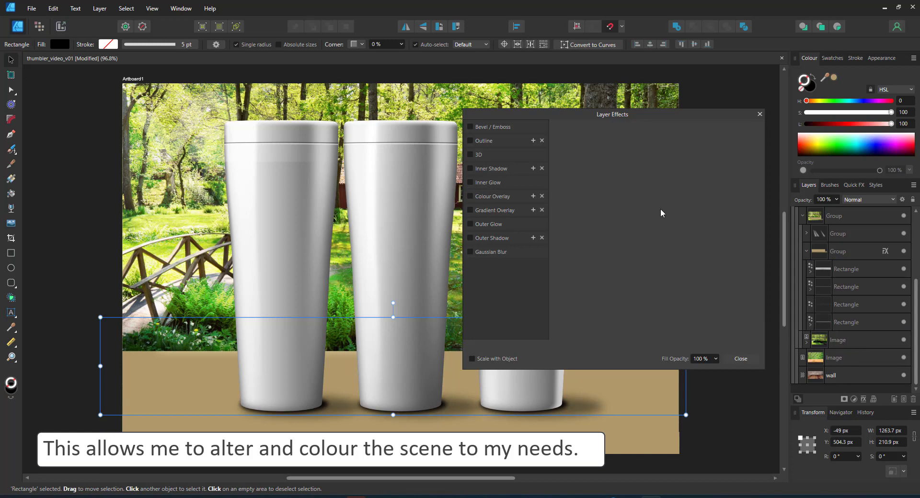
# Set the blend mode of the wood group's Colour Overlay to Colour
pyautogui.click(833, 251)
pyautogui.click(639, 138)
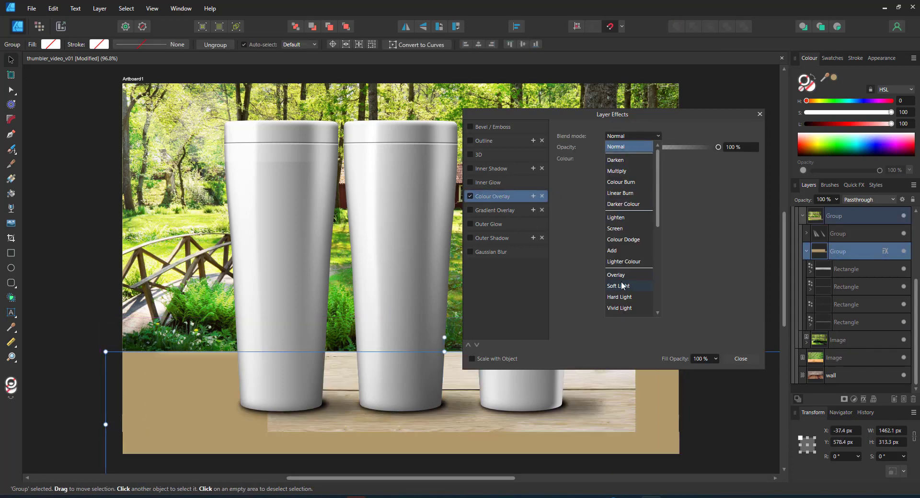
pyautogui.scroll(-2, 628, 282)
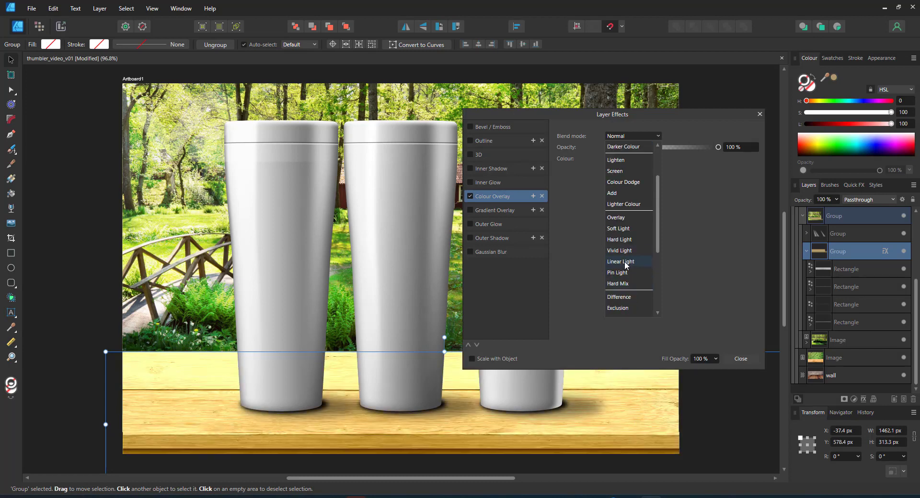
pyautogui.scroll(-3, 624, 248)
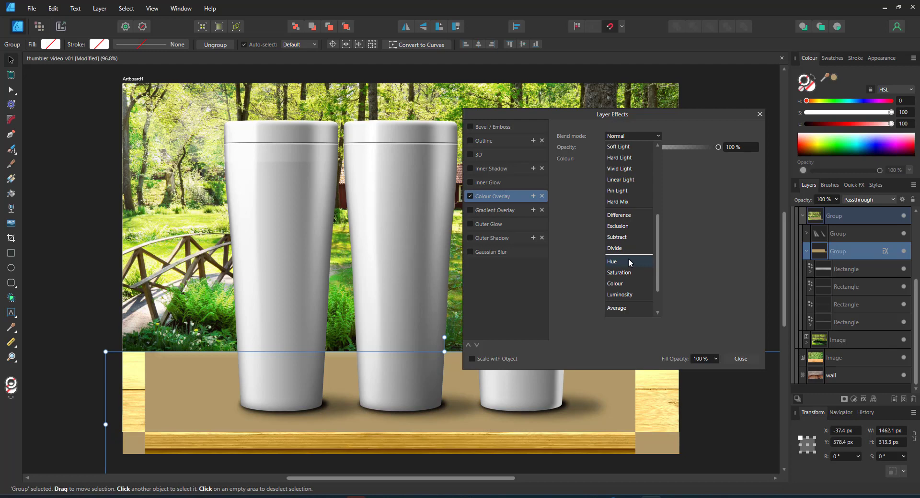
pyautogui.click(626, 282)
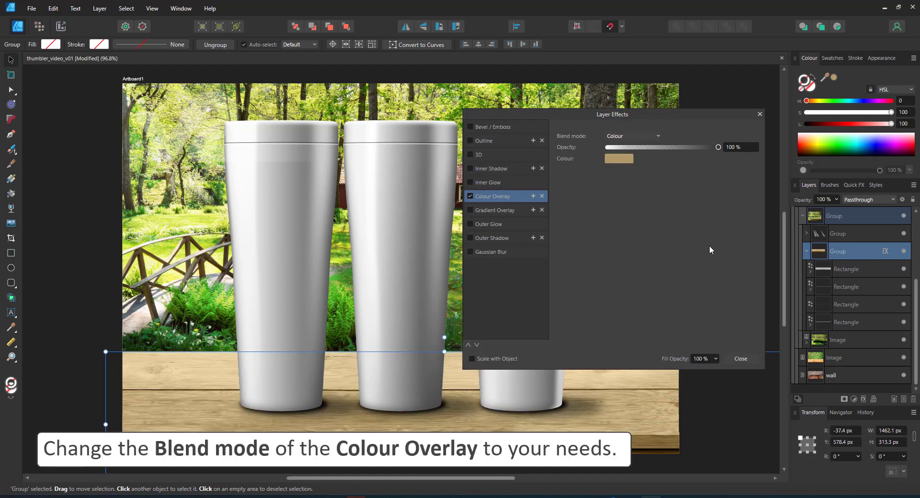
# Change the wood group's overlay colour to H 35, S 61, L 25, close the layer effects and deselect
pyautogui.click(621, 161)
pyautogui.moveTo(580, 191); pyautogui.dragTo(605, 203)
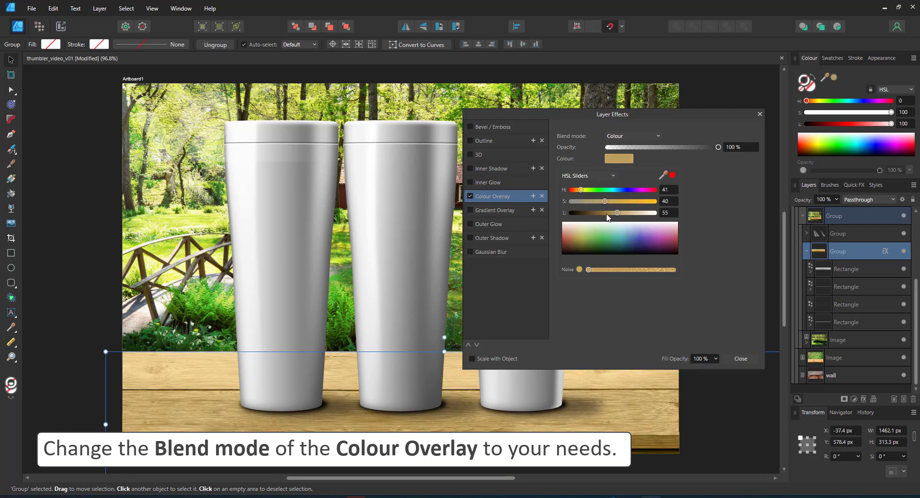
pyautogui.click(607, 214)
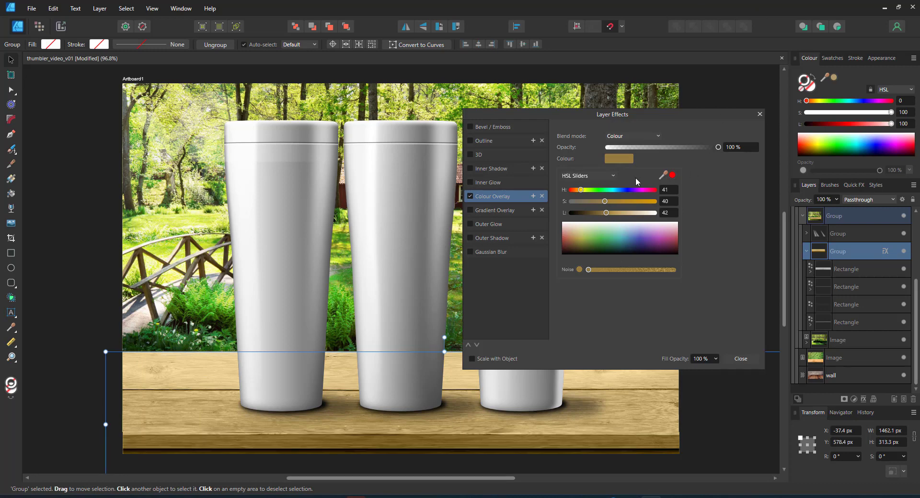
pyautogui.click(623, 202)
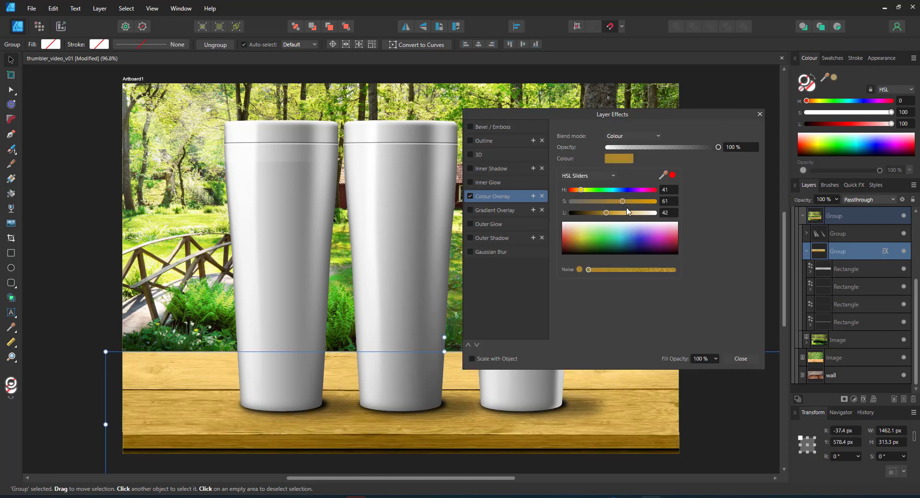
pyautogui.click(579, 190)
pyautogui.click(601, 213)
pyautogui.moveTo(601, 213); pyautogui.dragTo(592, 213)
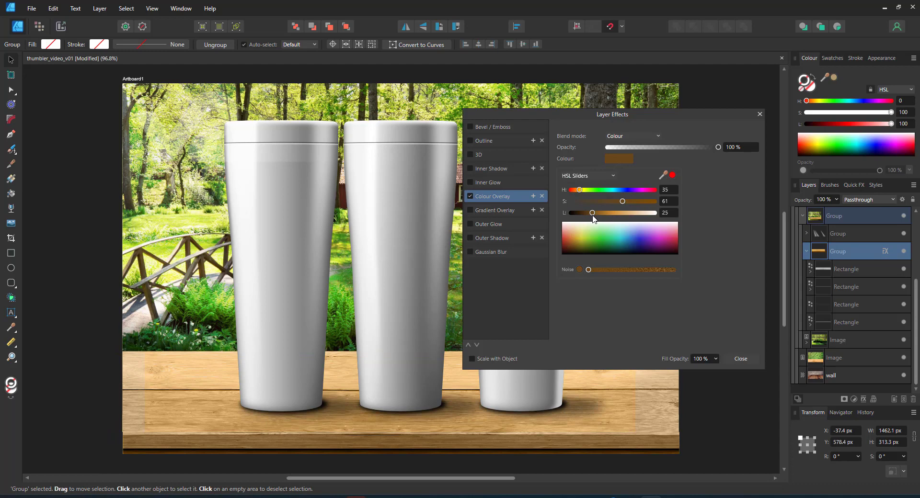
pyautogui.click(759, 114)
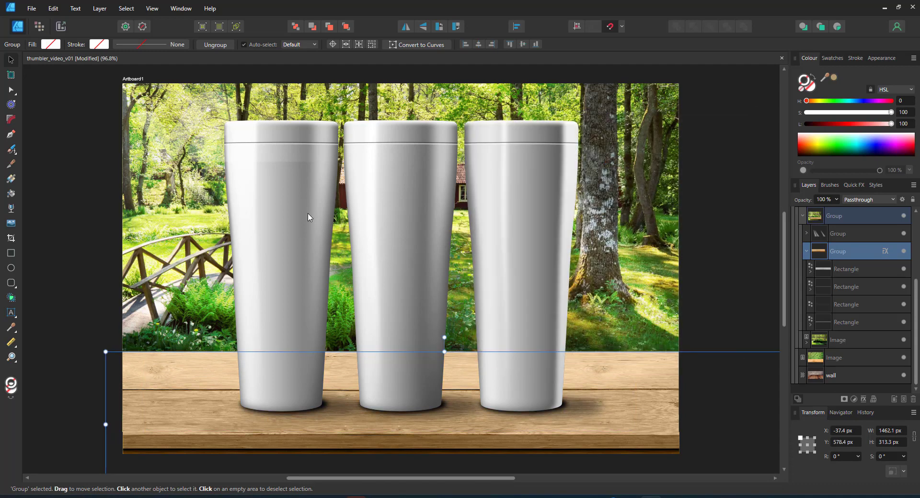
pyautogui.click(71, 219)
pyautogui.moveTo(915, 323); pyautogui.dragTo(915, 258)
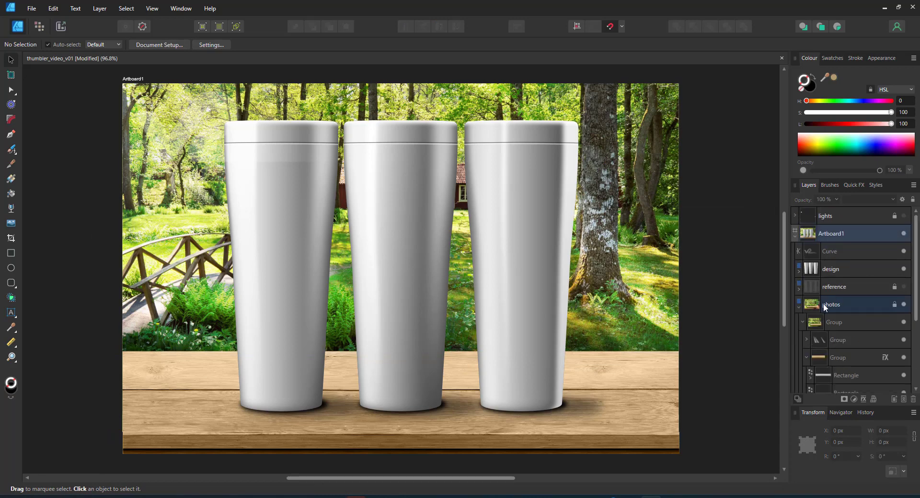
# Make the pattern layer and the cartoon artwork group inside it visible
pyautogui.click(798, 307)
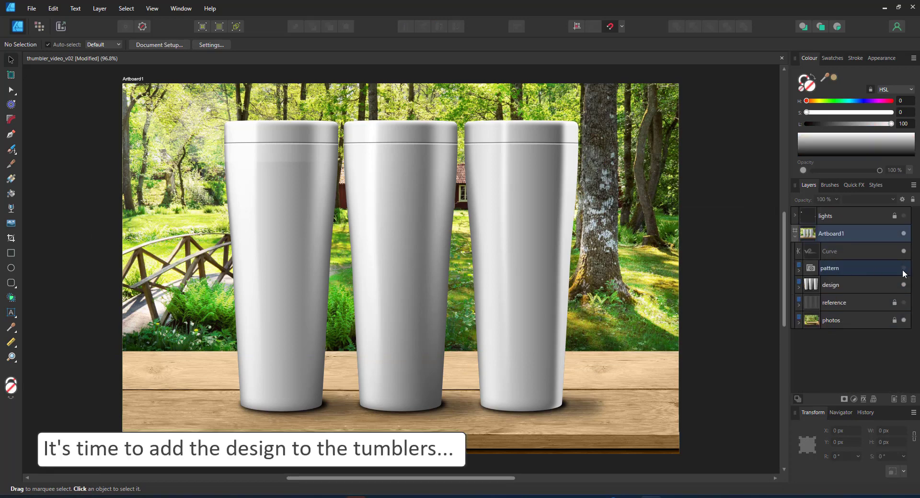
pyautogui.click(903, 268)
pyautogui.click(799, 271)
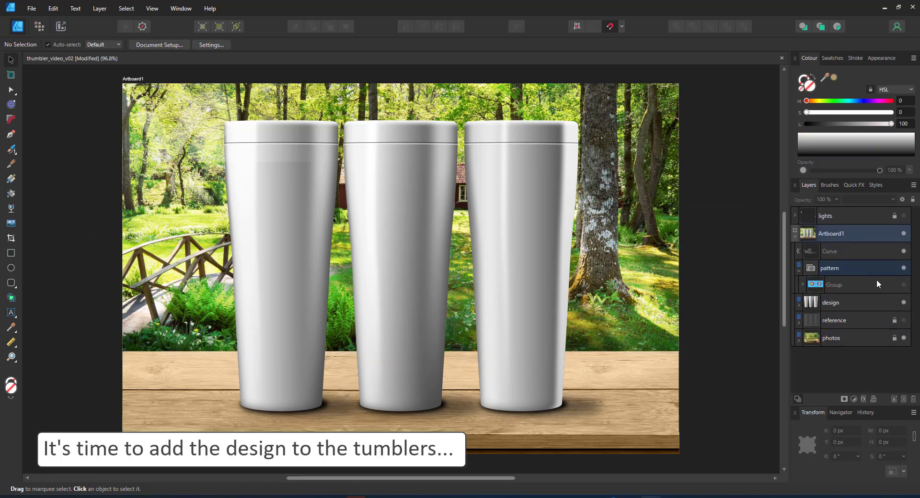
pyautogui.click(904, 285)
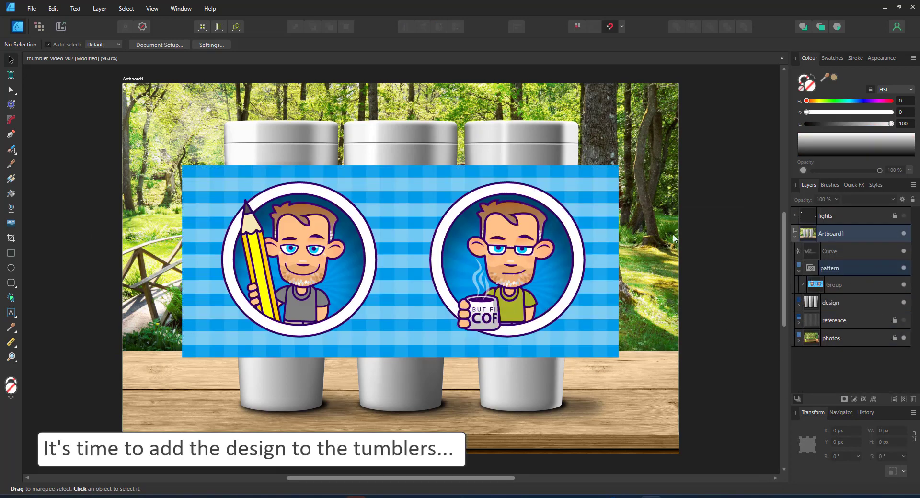
# Copy the three tumbler shapes into the pattern layer above the artwork group and combine them with Boolean Add
pyautogui.click(849, 302)
pyautogui.click(798, 310)
pyautogui.click(834, 322)
pyautogui.keyDown('shift'); pyautogui.click(401, 154); pyautogui.keyUp('shift')
pyautogui.keyDown('shift'); pyautogui.click(521, 154); pyautogui.keyUp('shift')
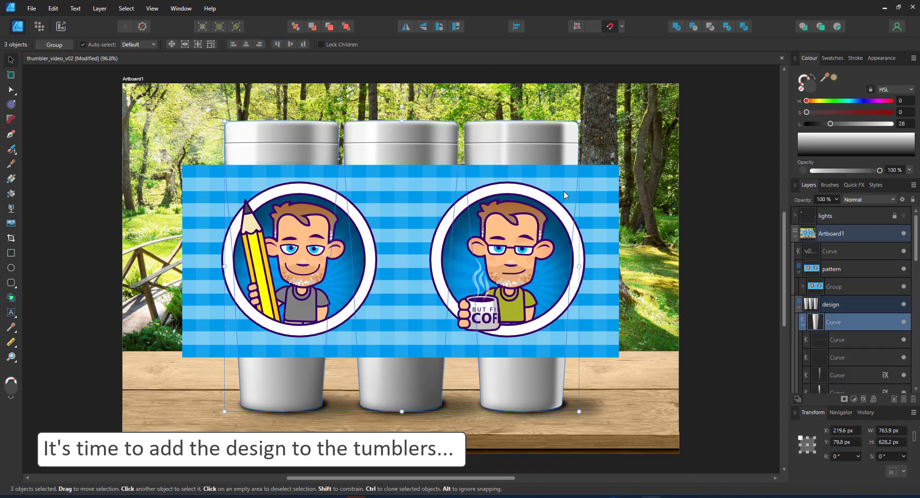
pyautogui.click(826, 269)
pyautogui.click(824, 288)
pyautogui.hotkey('ctrl', 'v')
pyautogui.click(680, 27)
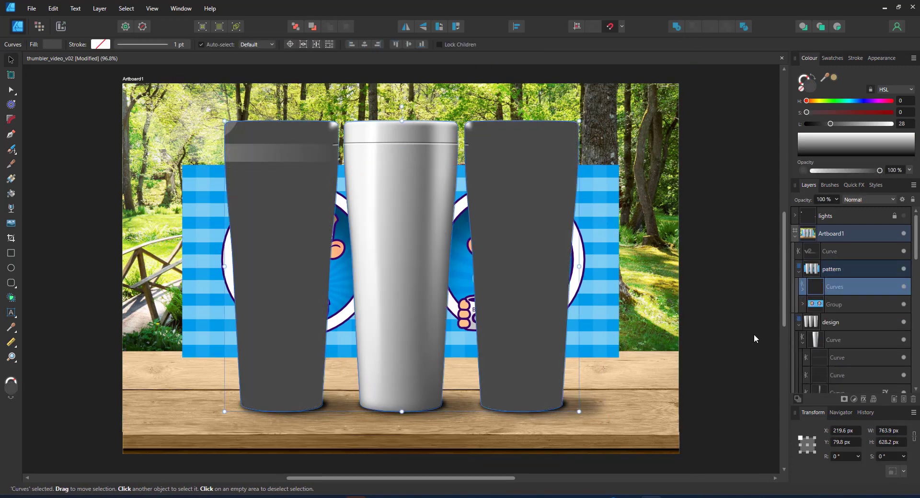
# Delete all the highlight and shading shapes nested inside the combined tumbler shape
pyautogui.click(801, 290)
pyautogui.click(835, 307)
pyautogui.scroll(-4, 843, 288)
pyautogui.keyDown('shift'); pyautogui.click(850, 249); pyautogui.keyUp('shift')
pyautogui.press('Delete')
pyautogui.scroll(2, 850, 254)
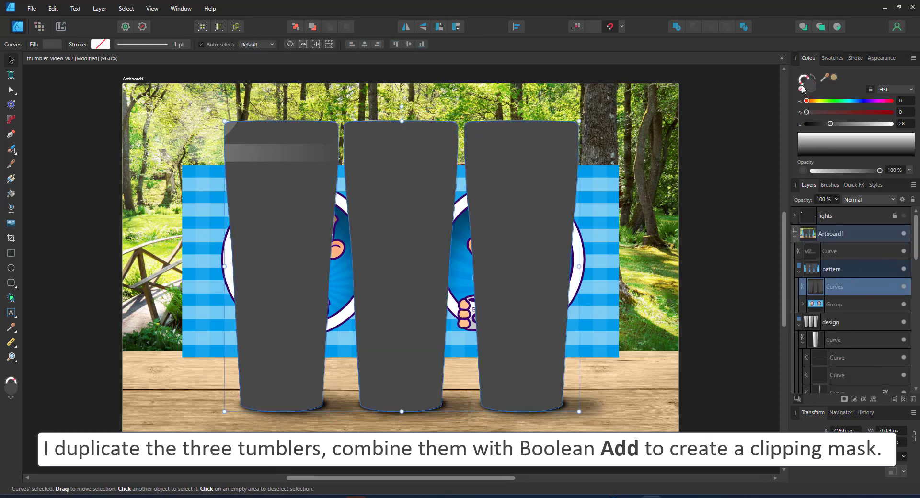
# Clip the artwork group inside the combined tumbler shape with no fill, and set that shape's blend mode to Multiply
pyautogui.moveTo(836, 286); pyautogui.dragTo(838, 297)
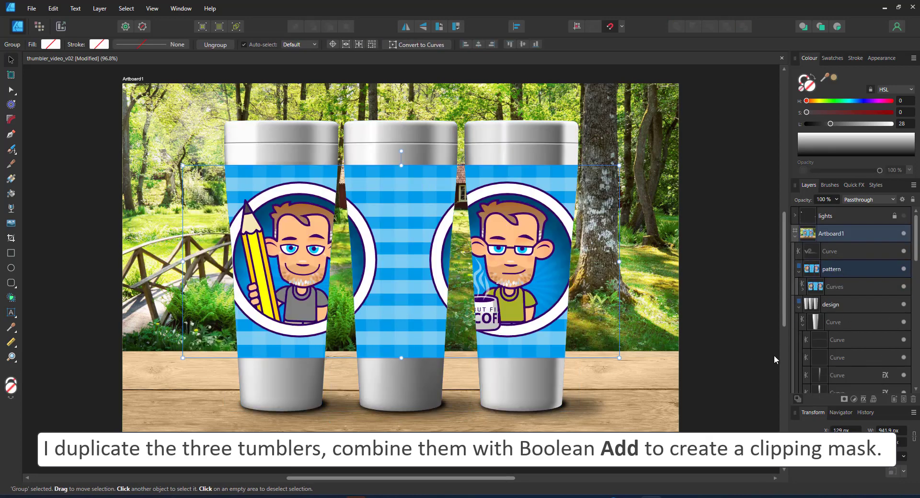
pyautogui.click(773, 420)
pyautogui.click(845, 284)
pyautogui.click(868, 199)
pyautogui.click(855, 236)
# Copy the left tumbler's two blurred highlight curves and nest the copies above the artwork inside the pattern's clipping shape
pyautogui.scroll(-1, 845, 340)
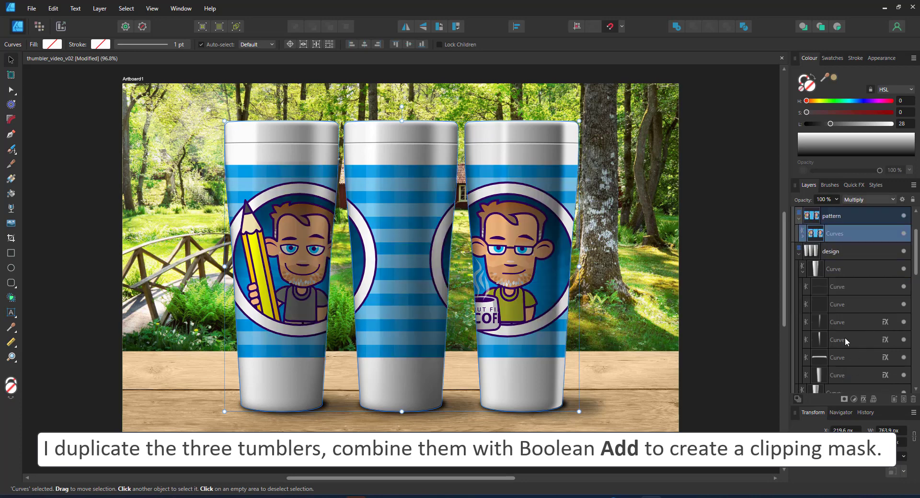
pyautogui.click(844, 324)
pyautogui.keyDown('shift'); pyautogui.click(843, 337); pyautogui.keyUp('shift')
pyautogui.hotkey('ctrl', 'c')
pyautogui.scroll(1, 857, 325)
pyautogui.click(838, 288)
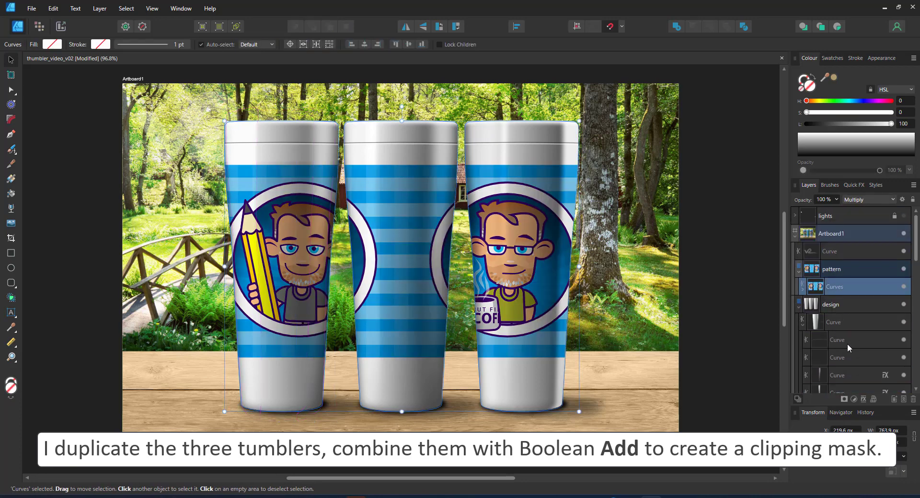
pyautogui.hotkey('ctrl', 'v')
pyautogui.moveTo(843, 305); pyautogui.dragTo(839, 322)
# Try the Add blend mode on the two copied highlights, settle on Overlay and deselect
pyautogui.click(851, 202)
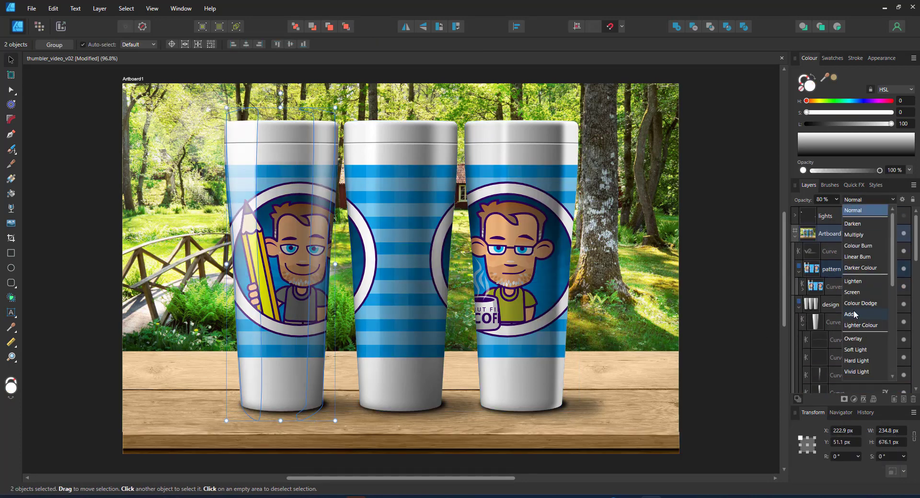
pyautogui.click(853, 314)
pyautogui.click(856, 201)
pyautogui.scroll(-3, 858, 350)
pyautogui.scroll(3, 862, 246)
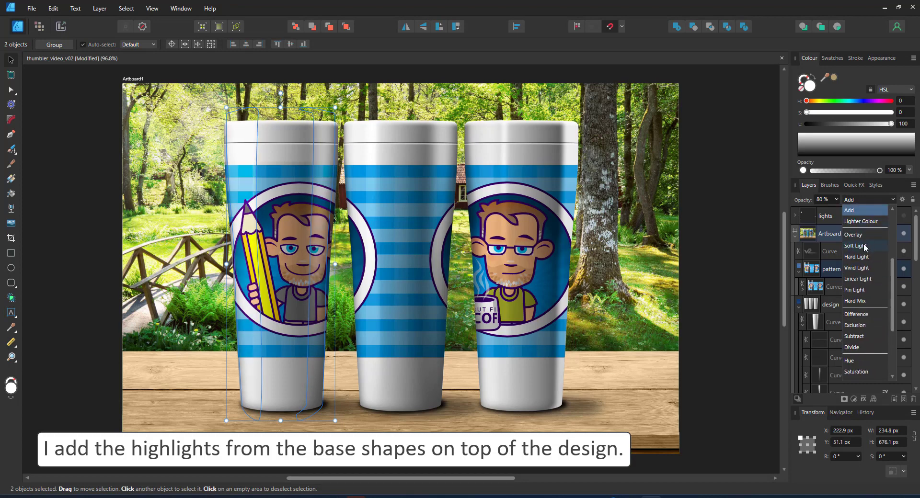
pyautogui.click(856, 235)
pyautogui.click(763, 320)
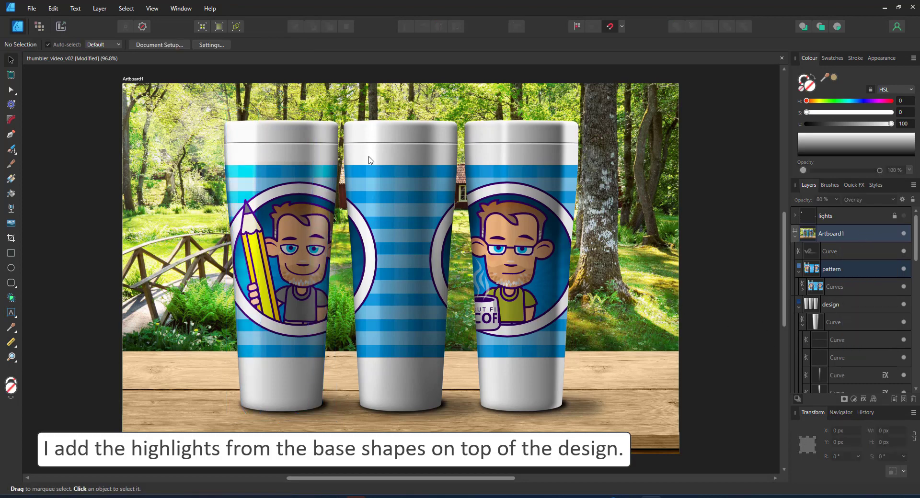
# Copy the middle tumbler's three highlight curves into the pattern's clipping shape and set their blend mode to Overlay
pyautogui.scroll(-4, 862, 325)
pyautogui.click(832, 322)
pyautogui.click(836, 305)
pyautogui.keyDown('shift'); pyautogui.click(841, 338); pyautogui.keyUp('shift')
pyautogui.scroll(4, 875, 256)
pyautogui.click(839, 286)
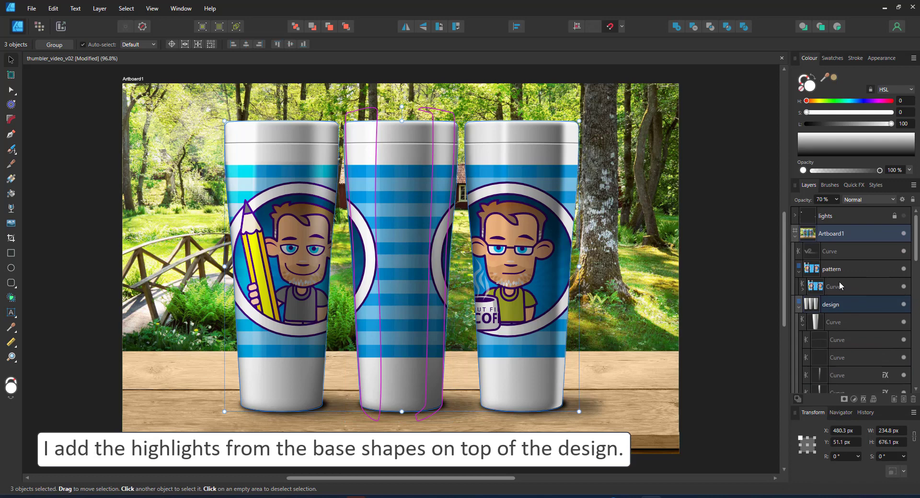
pyautogui.hotkey('ctrl', 'alt', 'v')
pyautogui.click(849, 307)
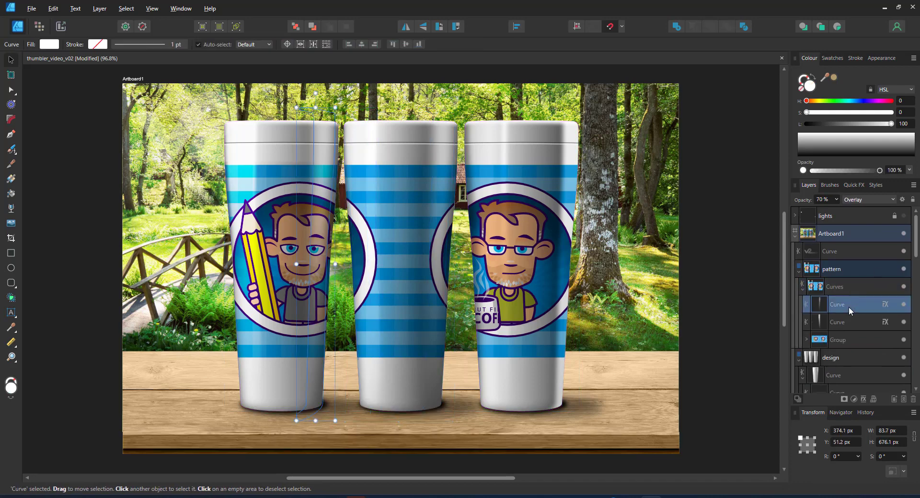
pyautogui.hotkey('ctrl', 'v')
pyautogui.click(861, 202)
pyautogui.click(872, 342)
# Copy the right tumbler's three highlight curves into the pattern's clipping shape, set them to Overlay and deselect
pyautogui.keyDown('ctrl'); pyautogui.click(505, 141); pyautogui.keyUp('ctrl')
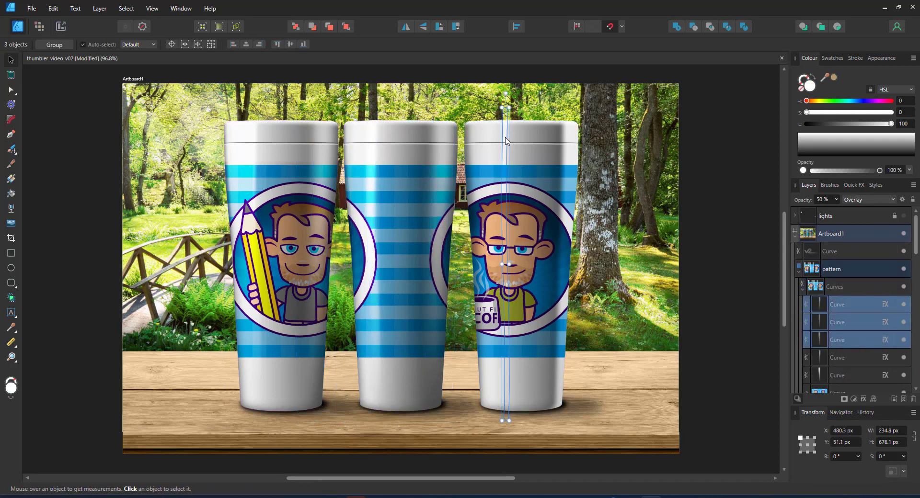
pyautogui.scroll(-3, 832, 363)
pyautogui.keyDown('shift'); pyautogui.click(835, 289); pyautogui.keyUp('shift')
pyautogui.scroll(8, 851, 326)
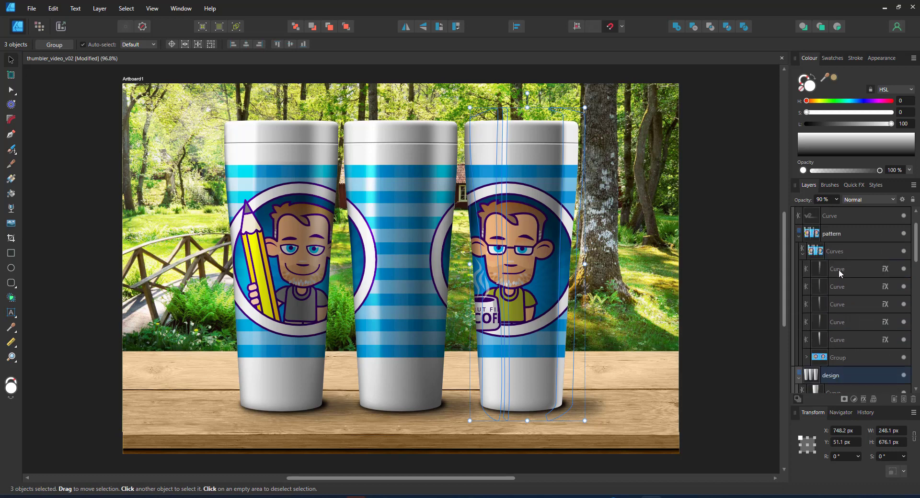
pyautogui.click(838, 269)
pyautogui.hotkey('ctrl', 'v')
pyautogui.click(868, 199)
pyautogui.click(852, 338)
pyautogui.hotkey('ctrl', 'd')
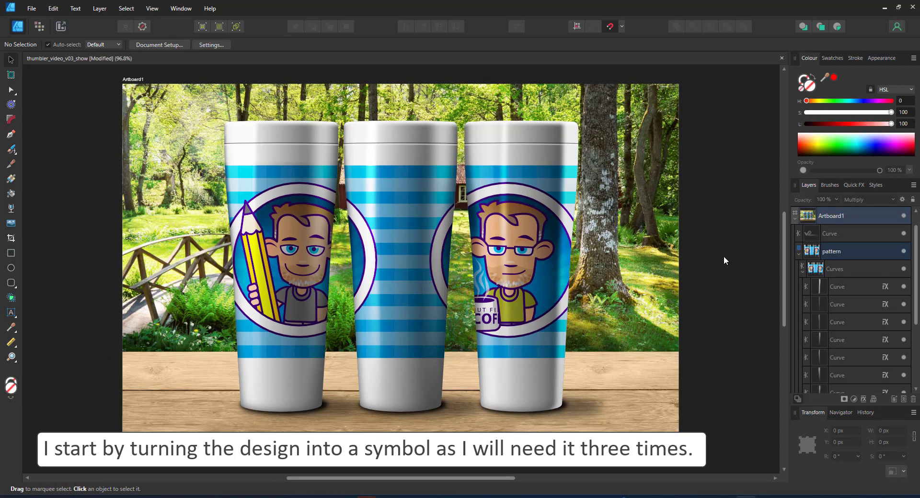
# Move the design symbol out of the clipping shape to just above the design layer, and delete the pattern layer
pyautogui.scroll(-3, 857, 342)
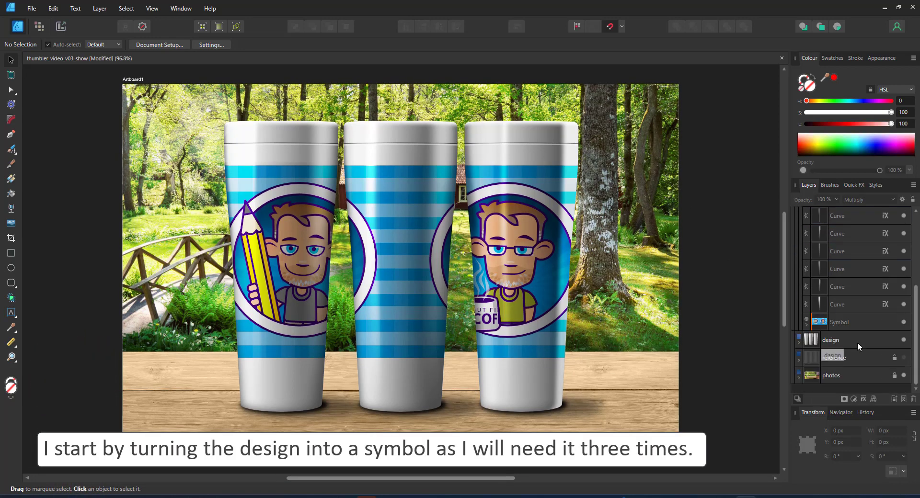
pyautogui.moveTo(827, 322); pyautogui.dragTo(821, 333)
pyautogui.scroll(3, 898, 238)
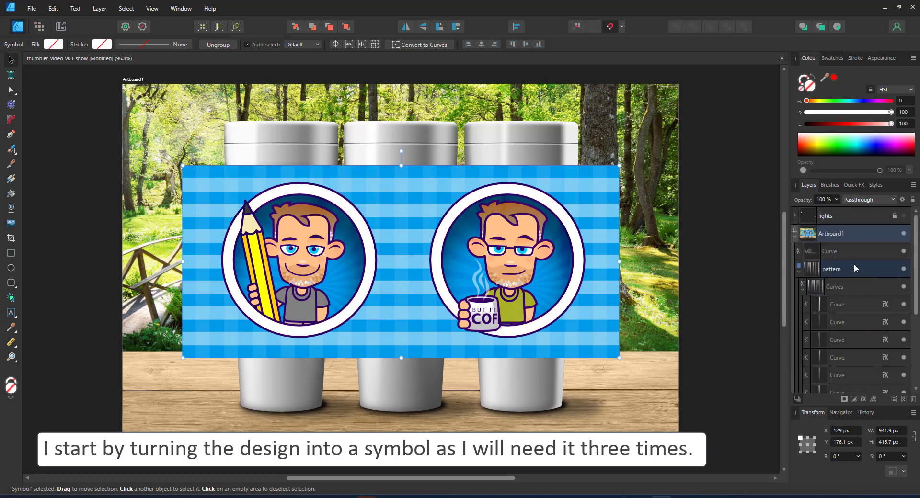
pyautogui.click(854, 265)
pyautogui.press('Delete')
# Display the document's symbols alongside the artwork
pyautogui.click(184, 8)
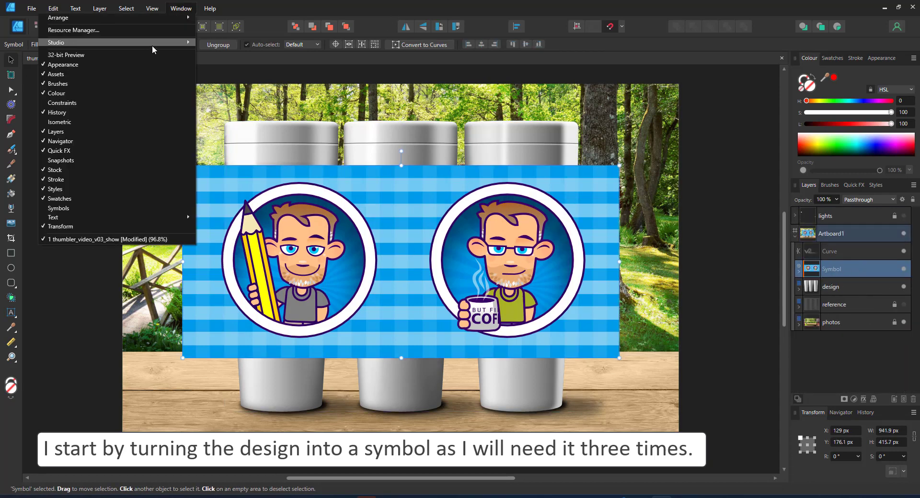
pyautogui.moveTo(157, 42)
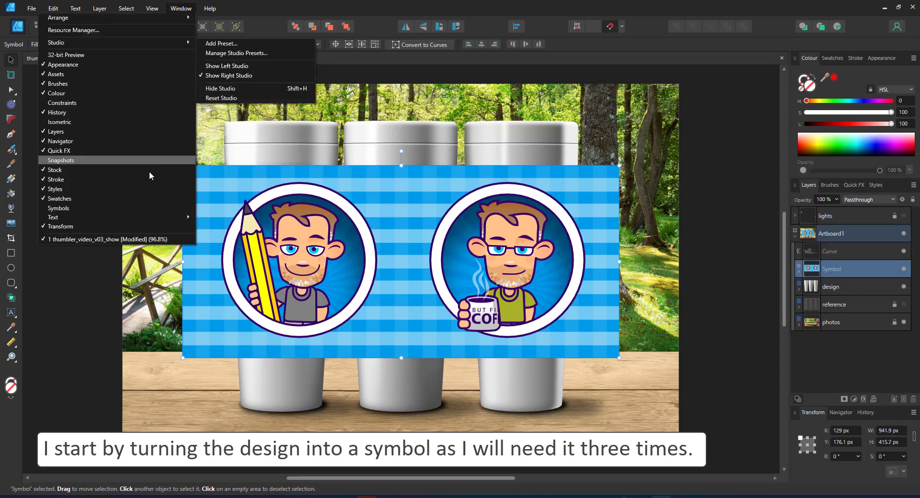
pyautogui.click(131, 207)
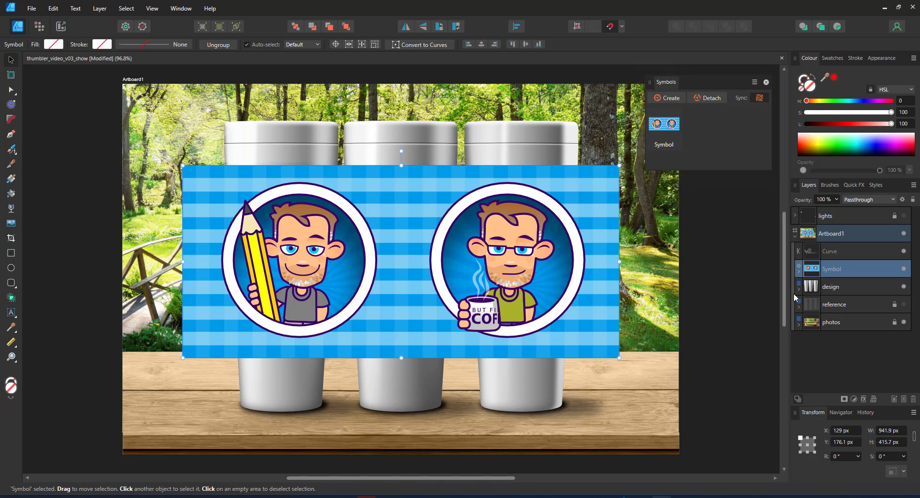
# Move the symbol inside the left tumbler, beneath its highlights, and change its blend mode so the tumbler's shading shows through
pyautogui.press('Delete')
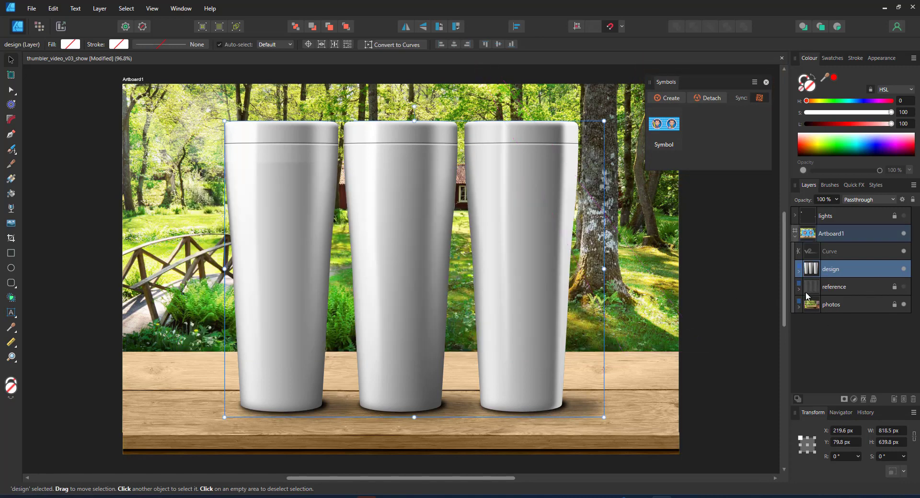
pyautogui.click(798, 272)
pyautogui.click(835, 288)
pyautogui.click(802, 291)
pyautogui.scroll(-3, 829, 250)
pyautogui.scroll(3, 829, 246)
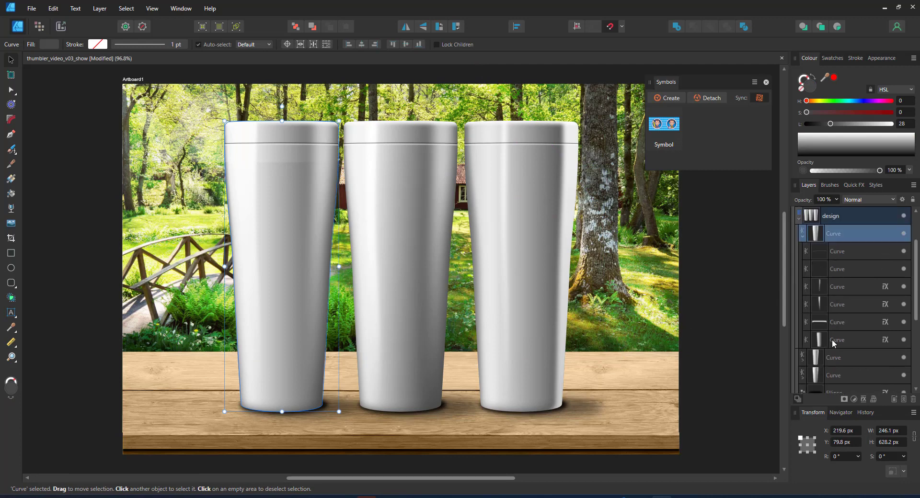
pyautogui.click(817, 341)
pyautogui.hotkey('ctrl', 'v')
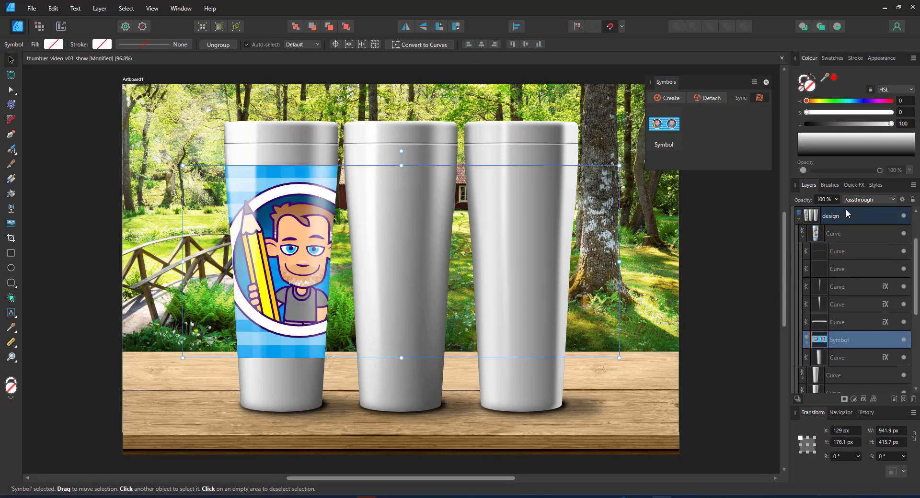
pyautogui.click(862, 199)
pyautogui.click(857, 229)
# Group the five detail curves above the left tumbler's symbol, name the group fx, and hide the symbol
pyautogui.click(838, 322)
pyautogui.keyDown('shift'); pyautogui.click(838, 251); pyautogui.keyUp('shift')
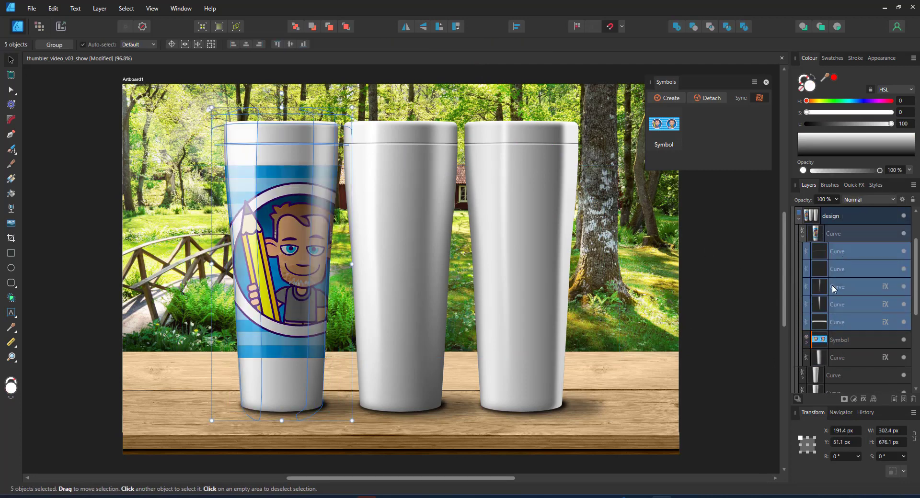
pyautogui.hotkey('ctrl', 'g')
pyautogui.doubleClick(861, 250)
pyautogui.write('fx')
pyautogui.press('Return')
pyautogui.click(904, 269)
# Draw an orange (H 33) vertical strip about 24 by 583 px beside the left tumbler, and place it atop the design layer
pyautogui.press('m')
pyautogui.moveTo(194, 143); pyautogui.dragTo(205, 411)
pyautogui.click(833, 77)
pyautogui.moveTo(806, 101); pyautogui.dragTo(814, 101)
pyautogui.press('v')
pyautogui.moveTo(840, 254); pyautogui.dragTo(837, 283)
# Duplicate the orange strip ten times at an even spacing of about 42 px across the left and middle tumblers
pyautogui.hotkey('ctrl', 'j')
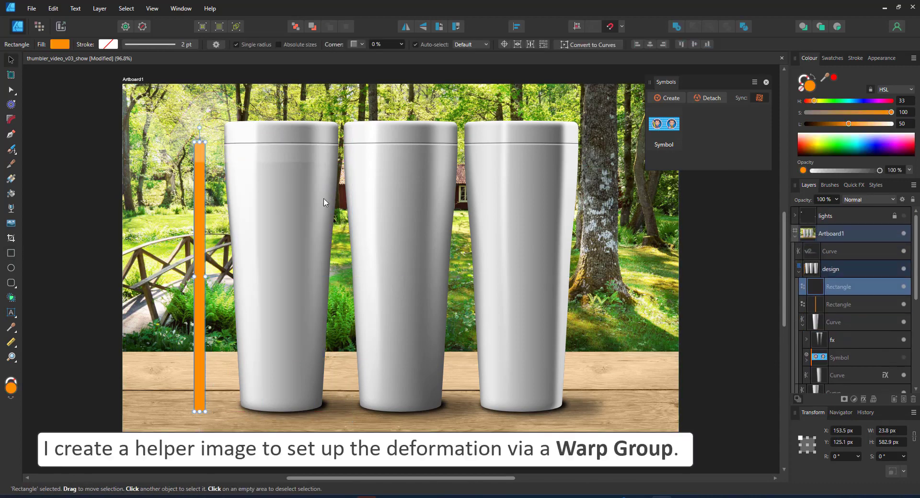
pyautogui.moveTo(200, 206); pyautogui.dragTo(219, 206)
pyautogui.hotkey('ctrl', 'j')
pyautogui.hotkey('ctrl', 'j')
pyautogui.hotkey('ctrl', 'j')
pyautogui.hotkey('ctrl', 'j')
pyautogui.hotkey('ctrl', 'j')
pyautogui.hotkey('ctrl', 'j')
pyautogui.hotkey('ctrl', 'j')
pyautogui.hotkey('ctrl', 'j')
pyautogui.hotkey('ctrl', 'j')
# Combine all the orange strips with Boolean Add and centre the result over the left tumbler
pyautogui.scroll(-3, 838, 339)
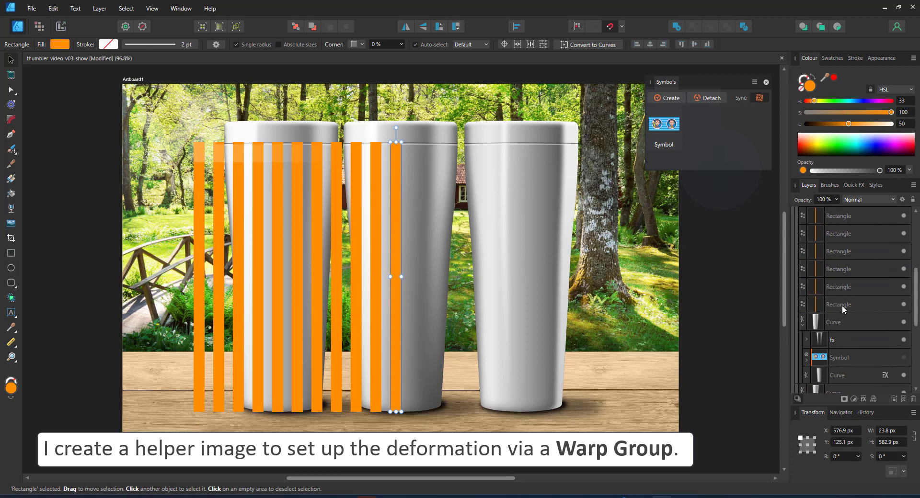
pyautogui.keyDown('shift'); pyautogui.click(841, 307); pyautogui.keyUp('shift')
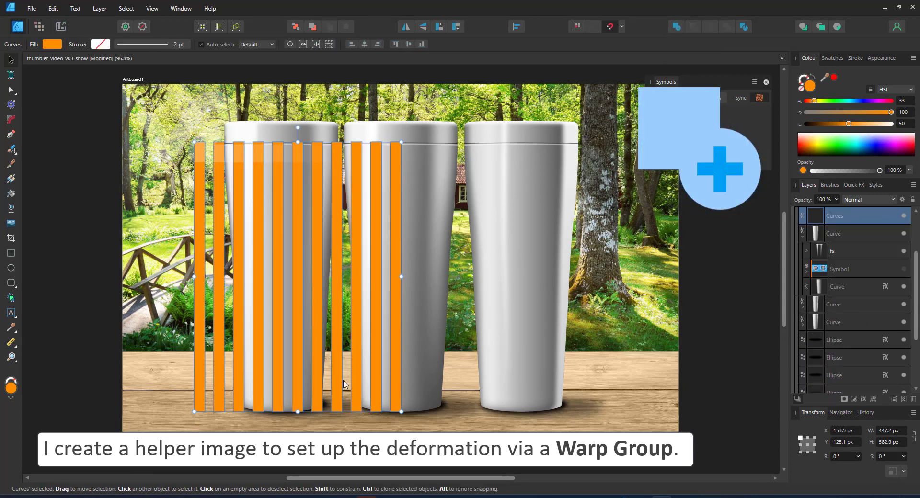
pyautogui.moveTo(312, 187); pyautogui.dragTo(296, 188)
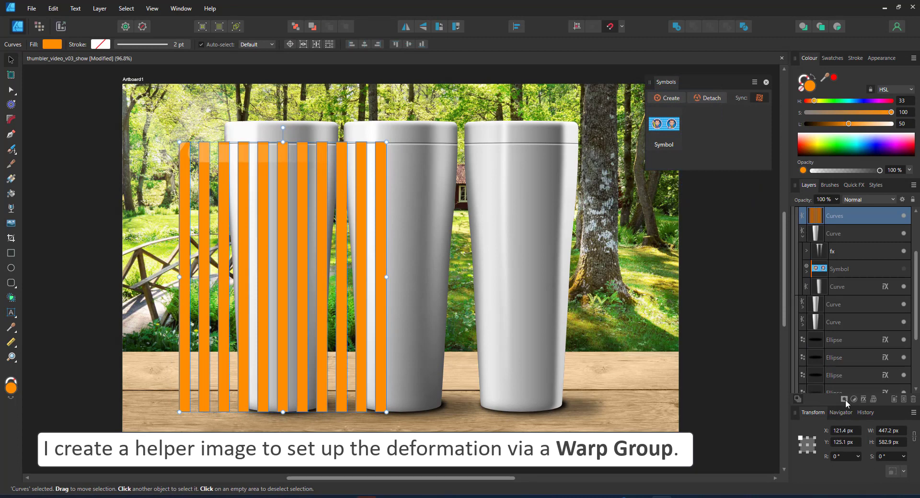
# Put the combined strips in a Mesh warp group and add a vertical mesh line midway through each outer column
pyautogui.click(873, 401)
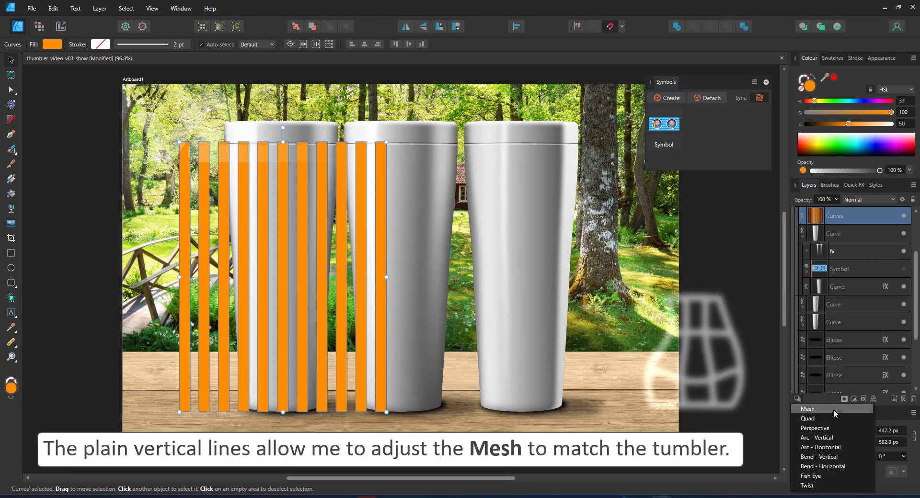
pyautogui.click(214, 142)
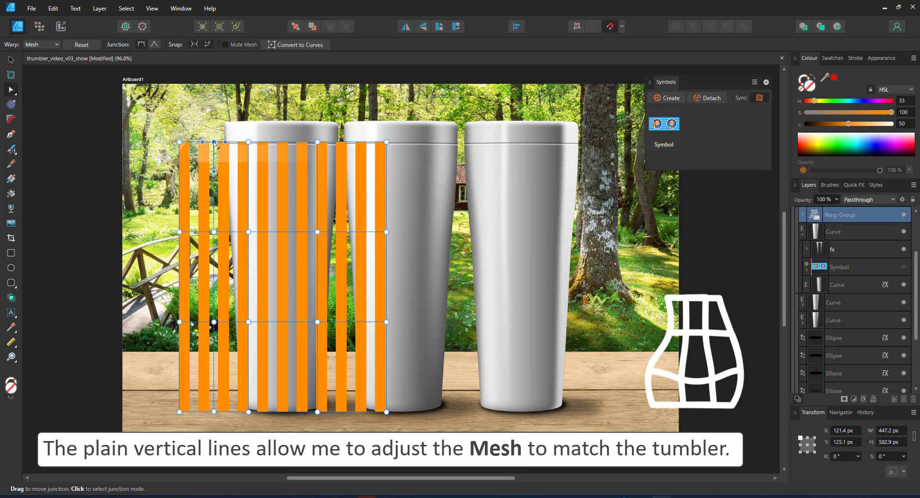
pyautogui.click(351, 143)
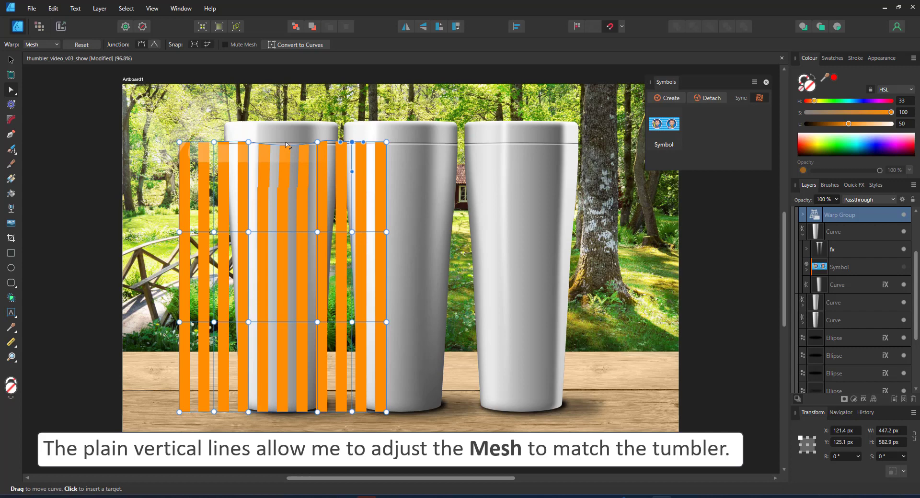
# Undo the last mesh bend, add a vertical mesh line through the centre and try compressing the left columns towards the left tumbler
pyautogui.hotkey('ctrl', 'z')
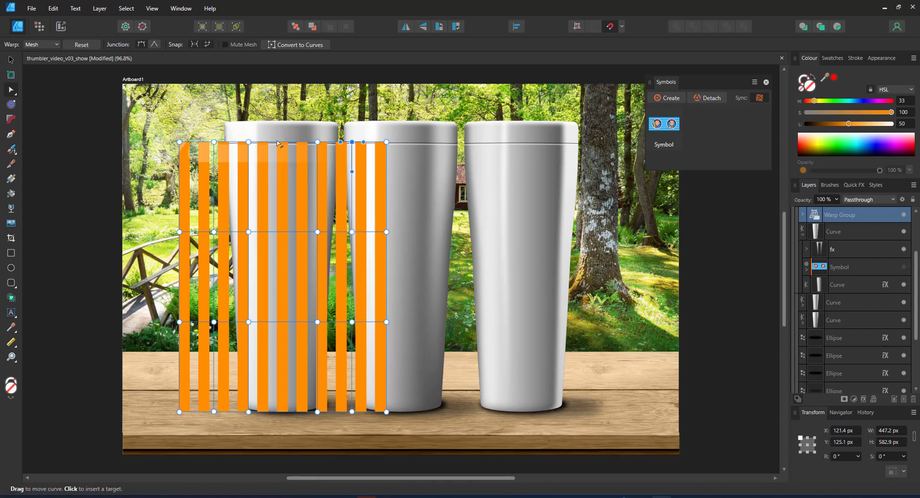
pyautogui.click(248, 142)
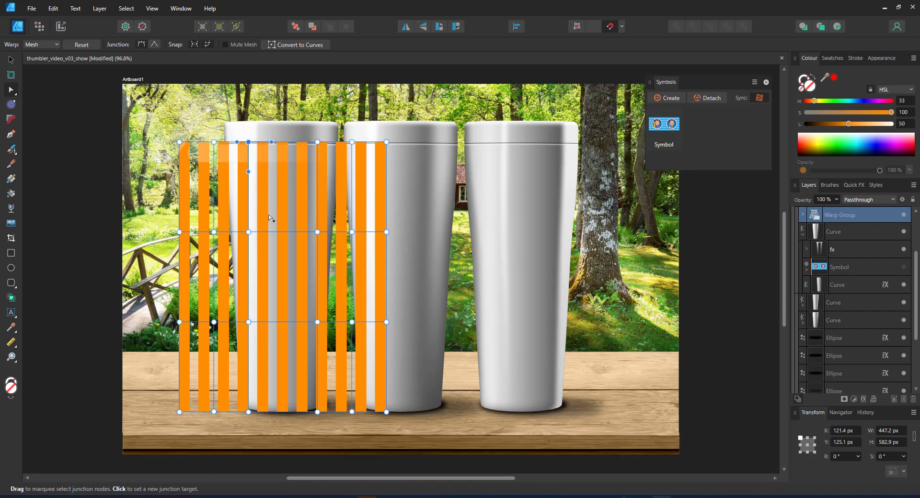
pyautogui.click(280, 233)
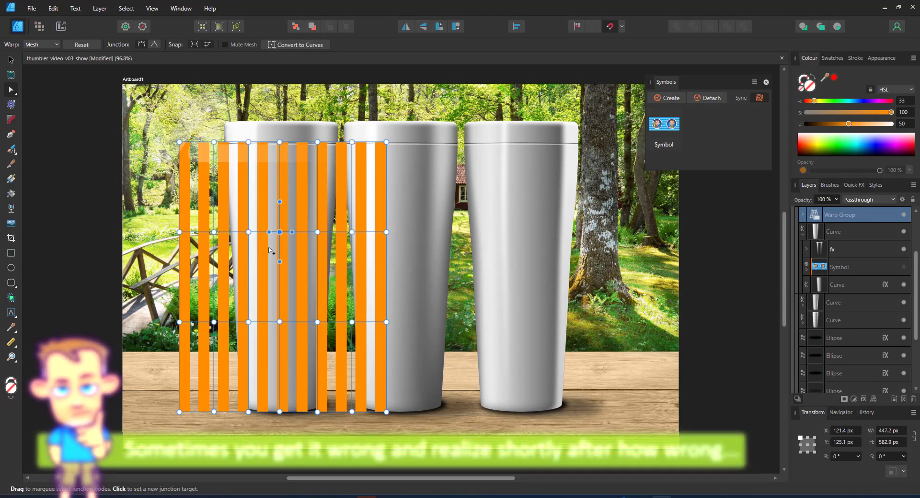
pyautogui.moveTo(150, 132); pyautogui.dragTo(199, 415)
pyautogui.moveTo(182, 235); pyautogui.dragTo(204, 235)
pyautogui.moveTo(148, 123); pyautogui.dragTo(227, 433)
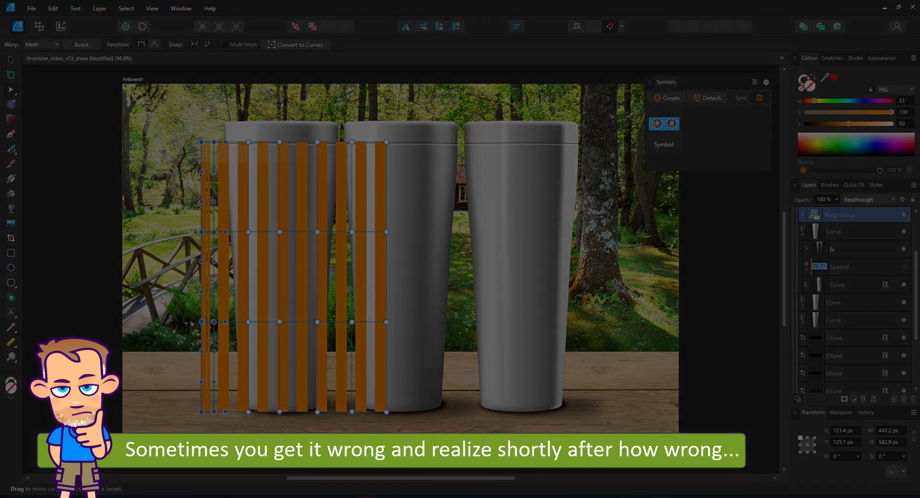
pyautogui.moveTo(203, 233); pyautogui.dragTo(216, 234)
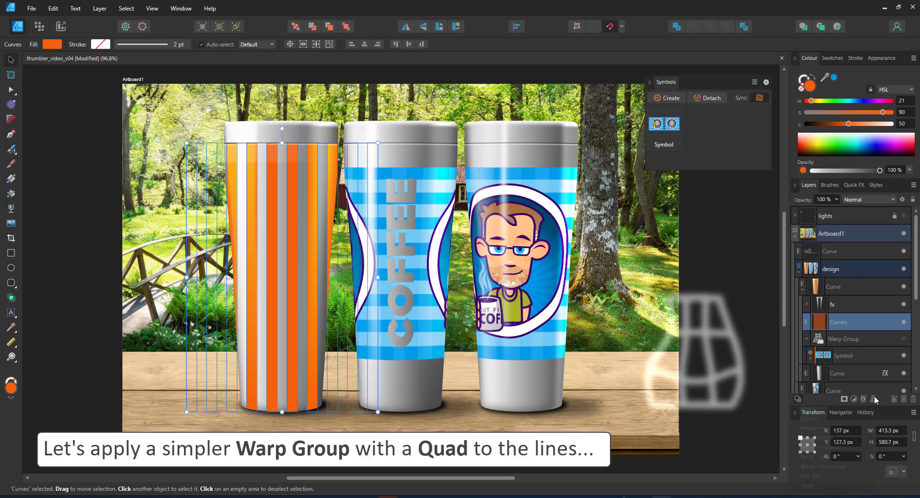
# Put the orange stripes in a Quad warp group and add a vertical mesh line down the centre of the left tumbler
pyautogui.click(873, 399)
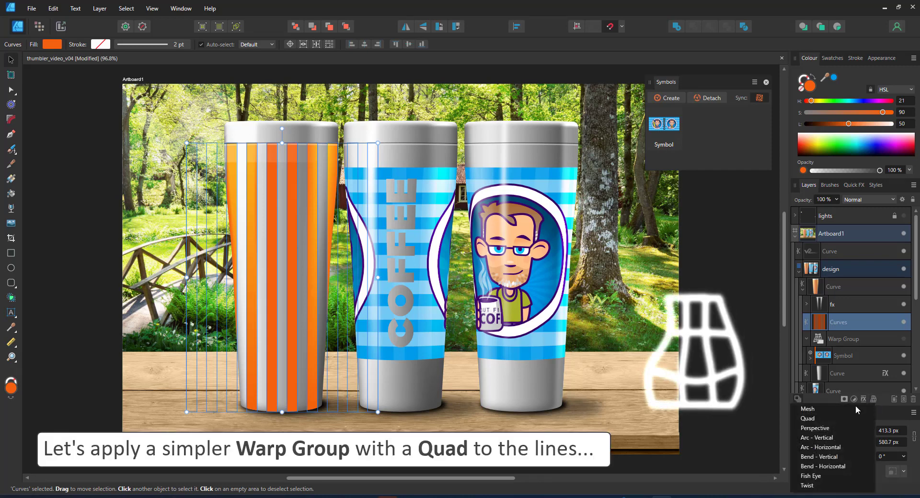
pyautogui.click(808, 418)
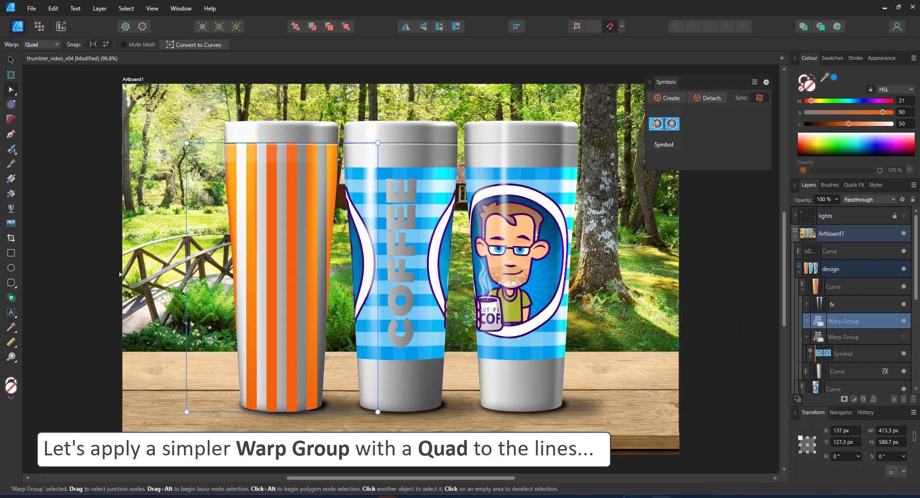
pyautogui.click(282, 144)
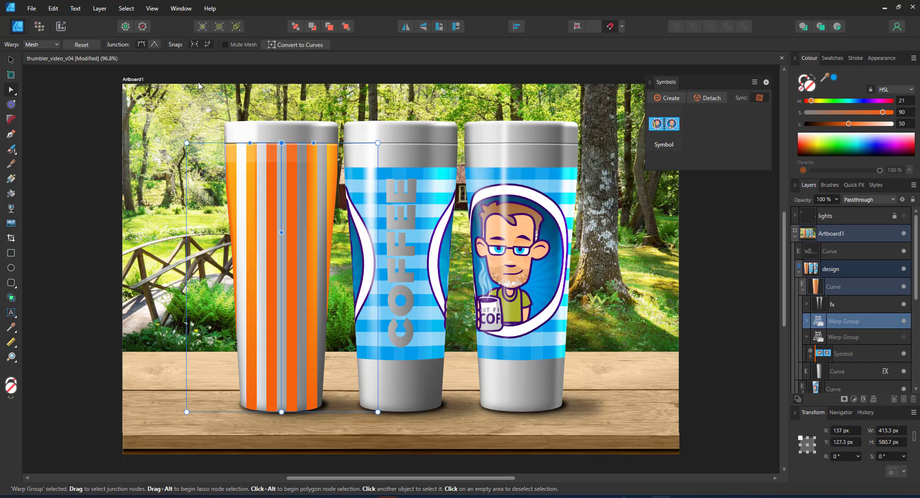
# Move both outer mesh edges inward to the left tumbler's sides, aligning the upper corner nodes with the line below the lid
pyautogui.moveTo(154, 136); pyautogui.dragTo(184, 414)
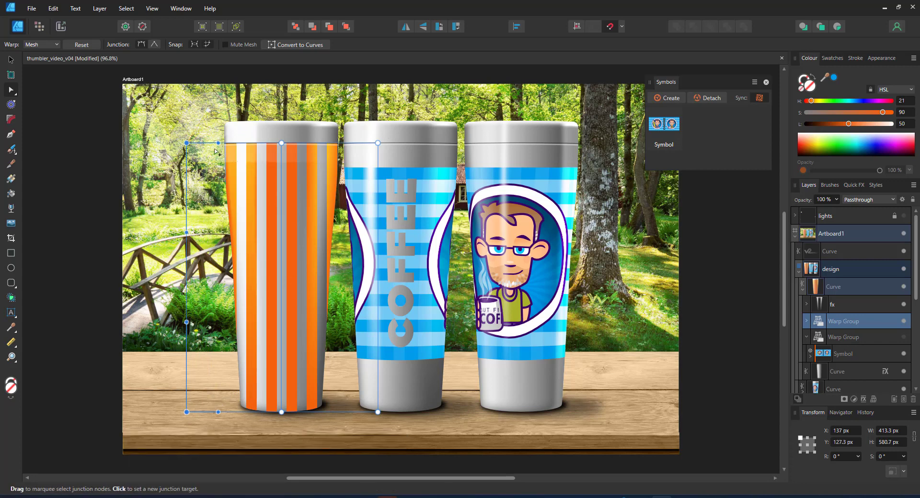
pyautogui.moveTo(180, 139); pyautogui.dragTo(225, 418)
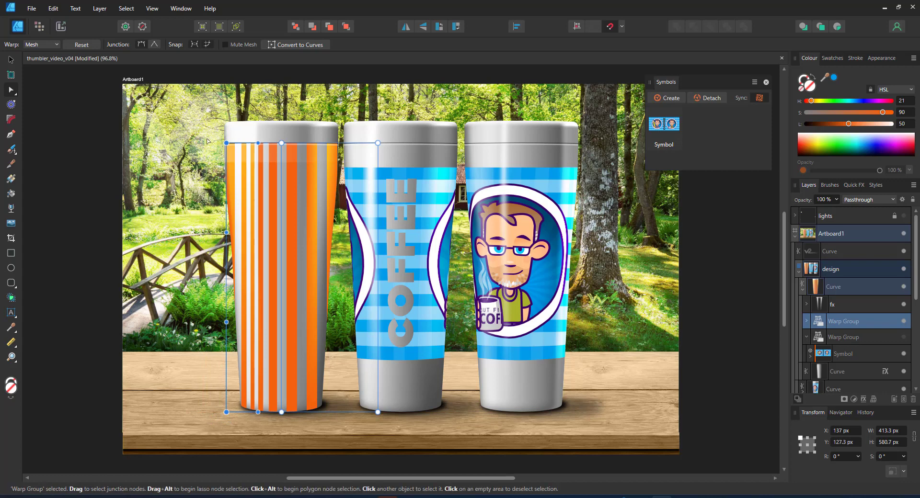
pyautogui.moveTo(338, 138); pyautogui.dragTo(395, 422)
pyautogui.moveTo(377, 143); pyautogui.dragTo(335, 149)
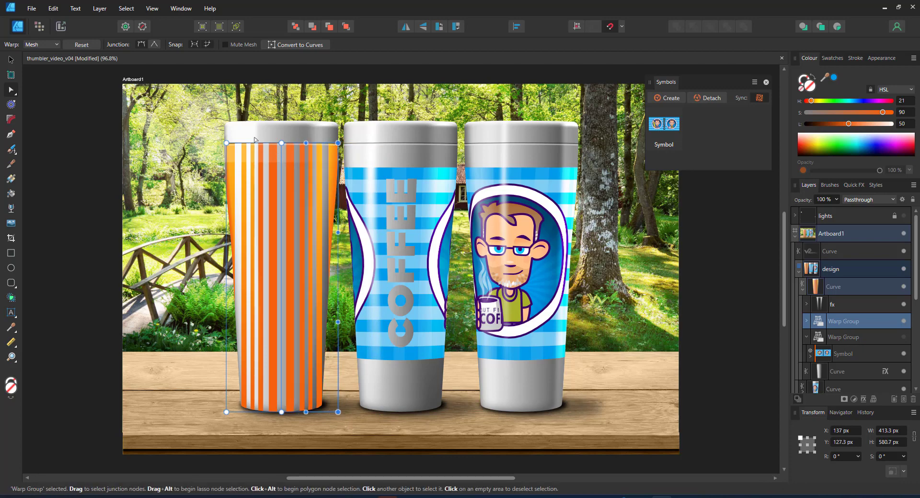
pyautogui.scroll(5, 268, 134)
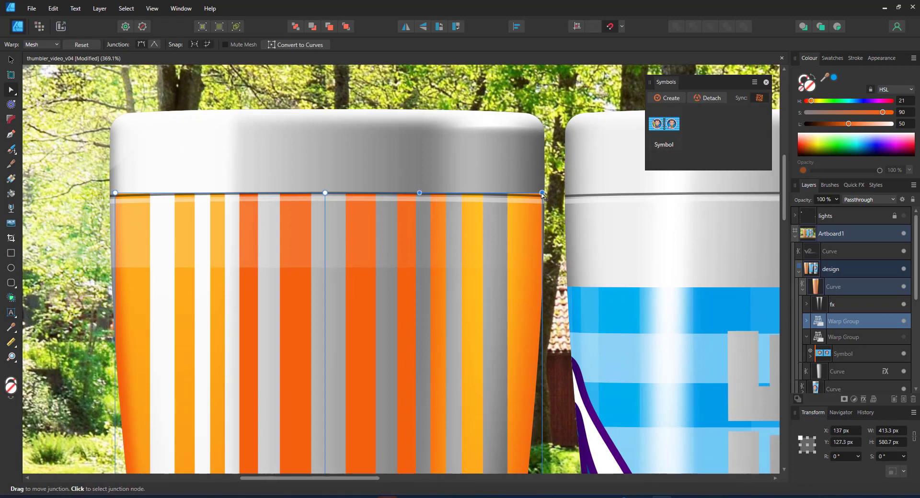
pyautogui.moveTo(543, 193); pyautogui.dragTo(547, 194)
pyautogui.scroll(-5, 237, 292)
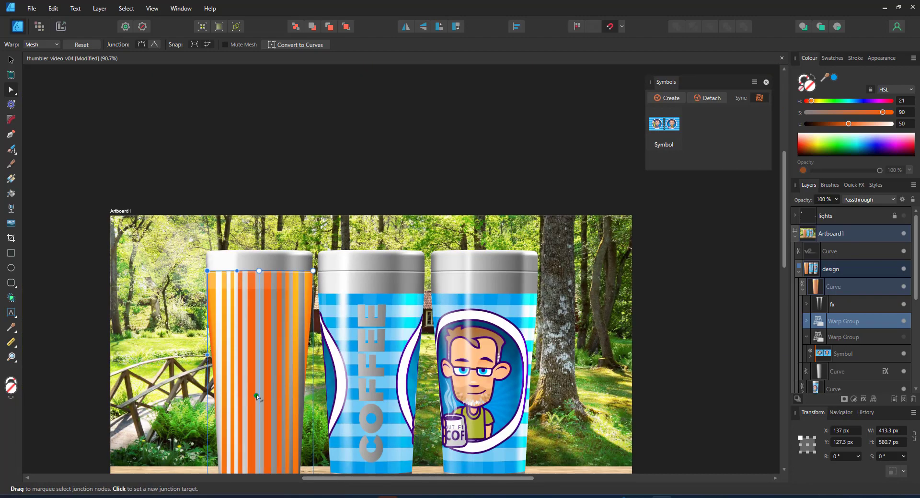
# Shorten the upper corner nodes' horizontal handles towards the tumbler's edges so the stripes narrow towards both sides
pyautogui.scroll(6, 256, 397)
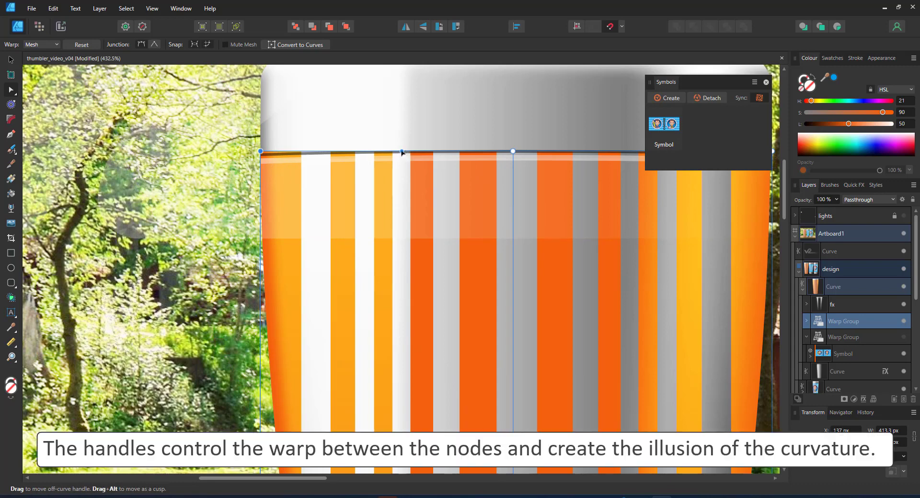
pyautogui.moveTo(402, 152); pyautogui.dragTo(279, 164)
pyautogui.moveTo(409, 250); pyautogui.dragTo(193, 274)
pyautogui.moveTo(527, 138); pyautogui.dragTo(585, 194)
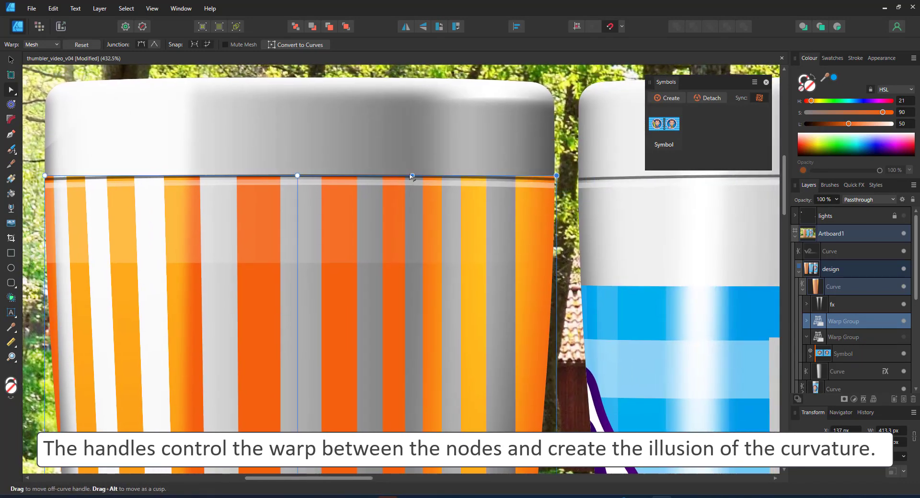
pyautogui.moveTo(492, 174); pyautogui.dragTo(533, 174)
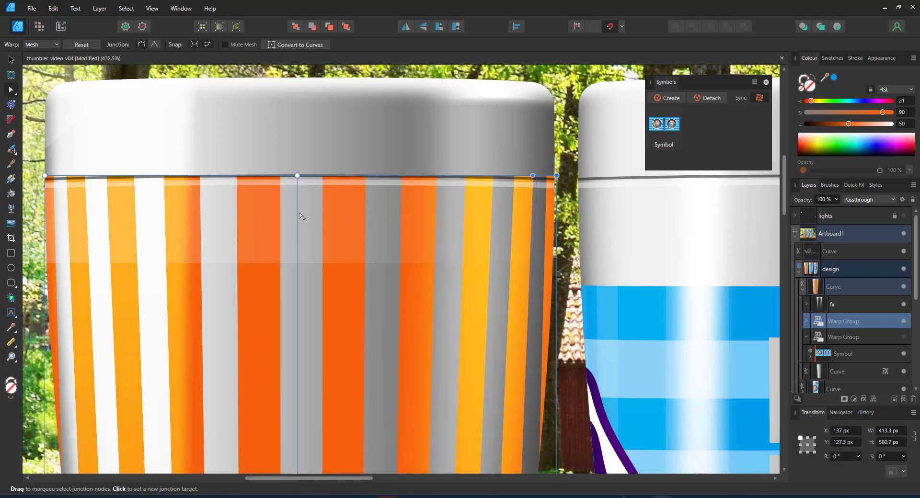
# Fit the lower corner nodes to the left tumbler's base and pull in their handles to follow the curved bottom
pyautogui.scroll(-2, 402, 263)
pyautogui.scroll(-2, 399, 284)
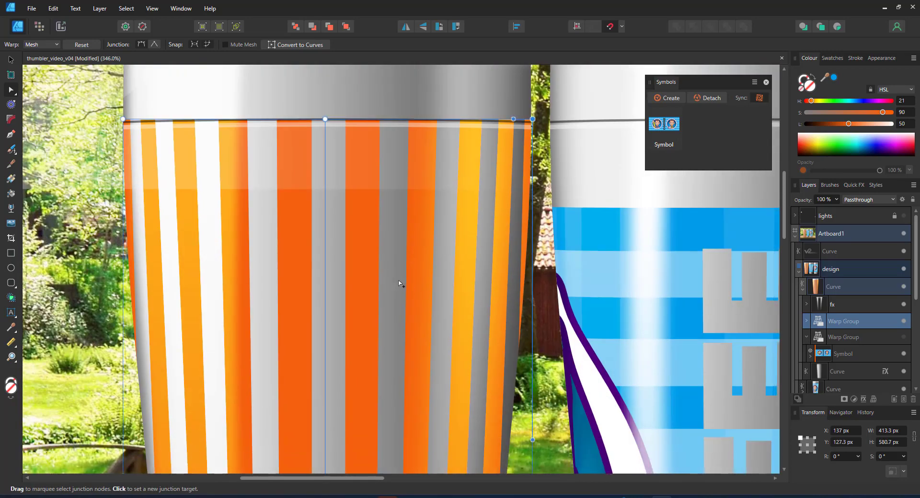
pyautogui.scroll(-5, 399, 283)
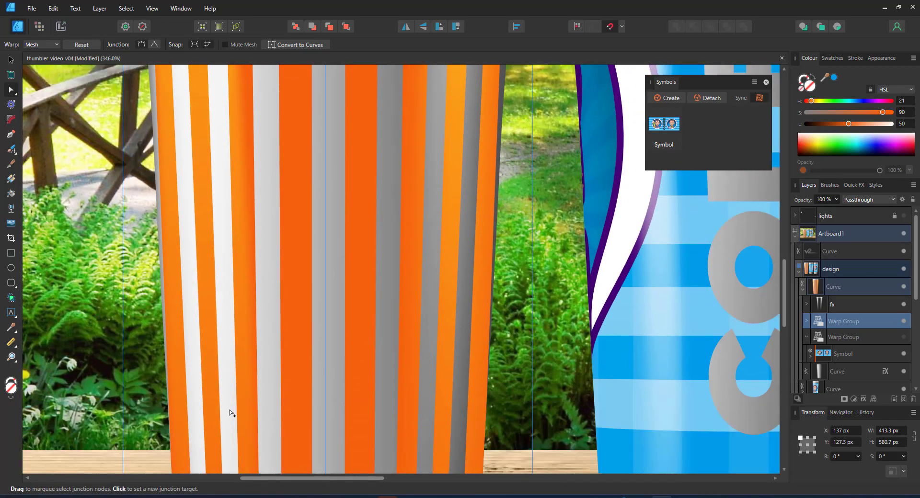
pyautogui.scroll(-5, 231, 413)
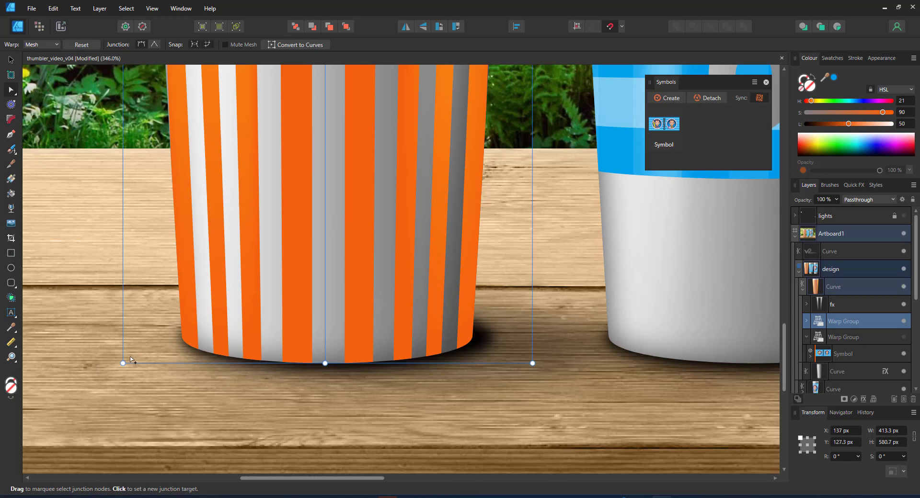
pyautogui.moveTo(123, 363); pyautogui.dragTo(182, 342)
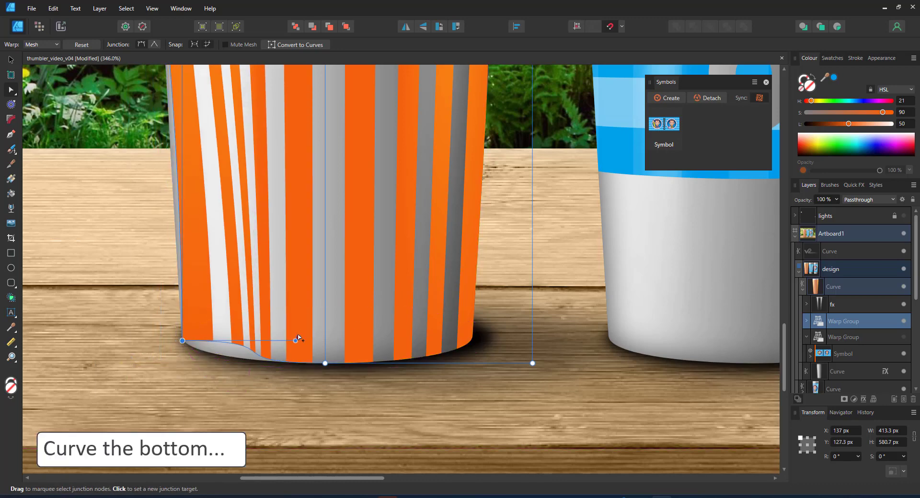
pyautogui.moveTo(293, 342); pyautogui.dragTo(191, 348)
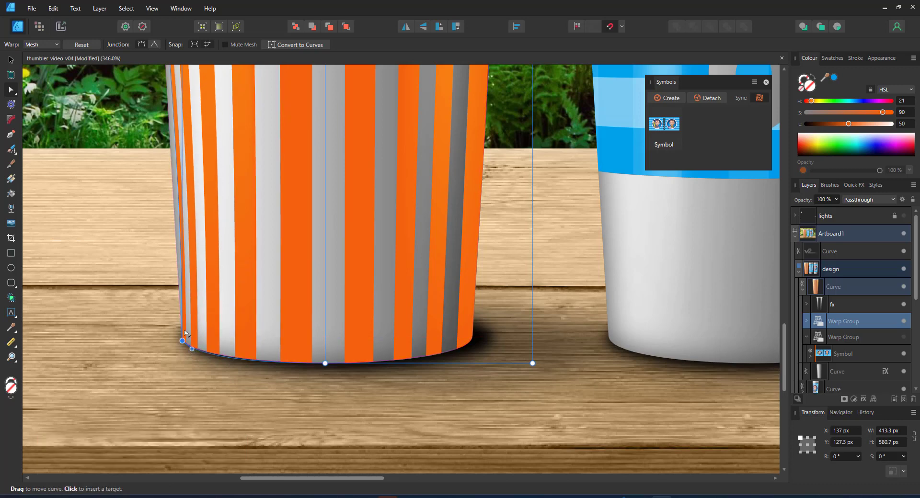
pyautogui.moveTo(532, 363); pyautogui.dragTo(472, 340)
pyautogui.moveTo(412, 356); pyautogui.dragTo(462, 349)
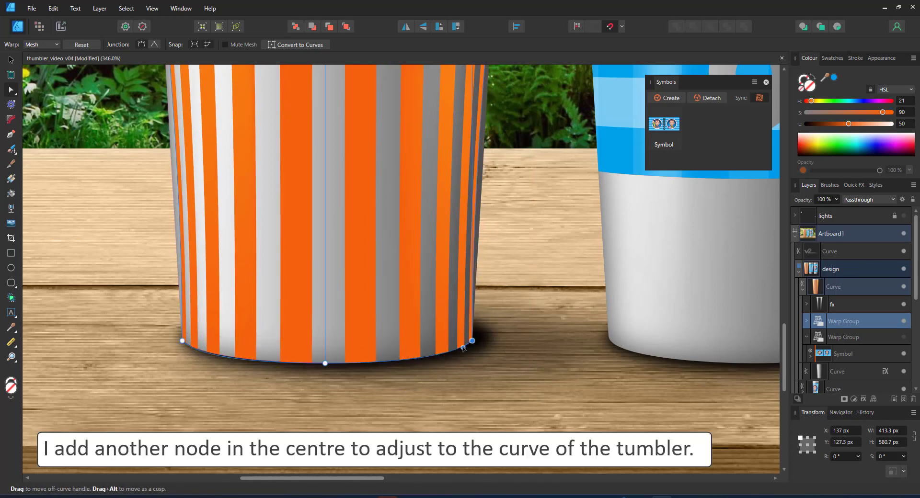
# Add a horizontal mesh line at mid-height and align its outer nodes with the left tumbler's side edges
pyautogui.scroll(5, 426, 329)
pyautogui.scroll(3, 257, 380)
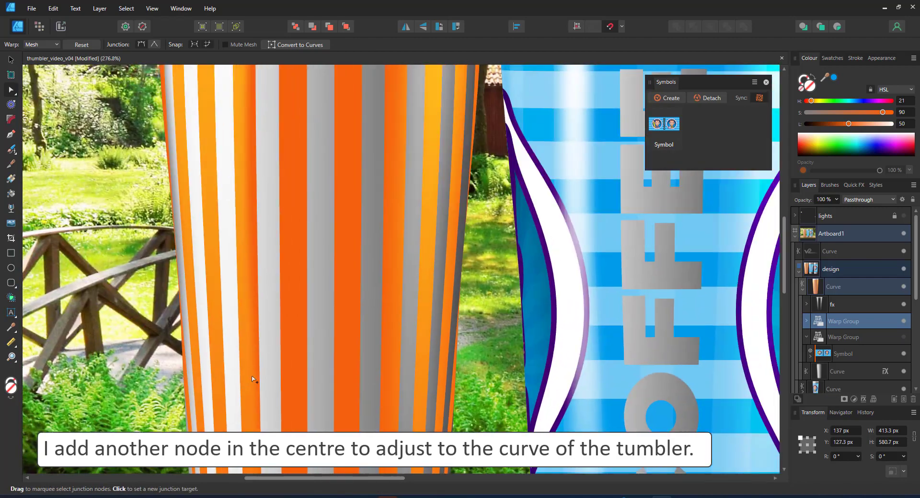
pyautogui.scroll(-5, 241, 282)
pyautogui.click(248, 248)
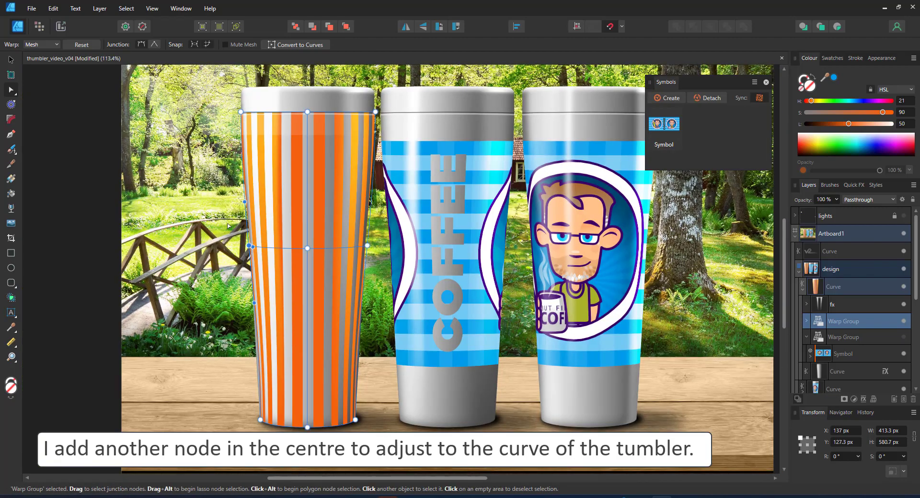
pyautogui.scroll(5, 249, 249)
pyautogui.moveTo(198, 277); pyautogui.dragTo(243, 287)
pyautogui.moveTo(670, 282); pyautogui.dragTo(336, 263)
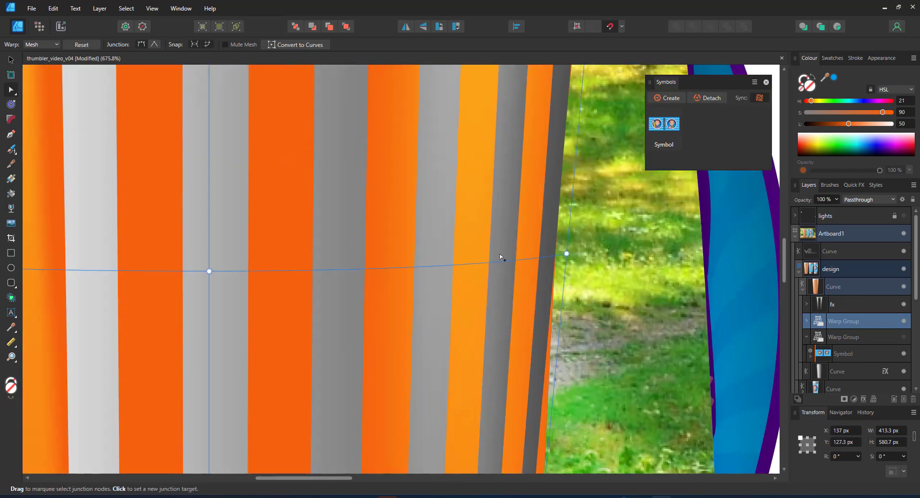
pyautogui.moveTo(566, 255); pyautogui.dragTo(537, 258)
pyautogui.scroll(-6, 393, 263)
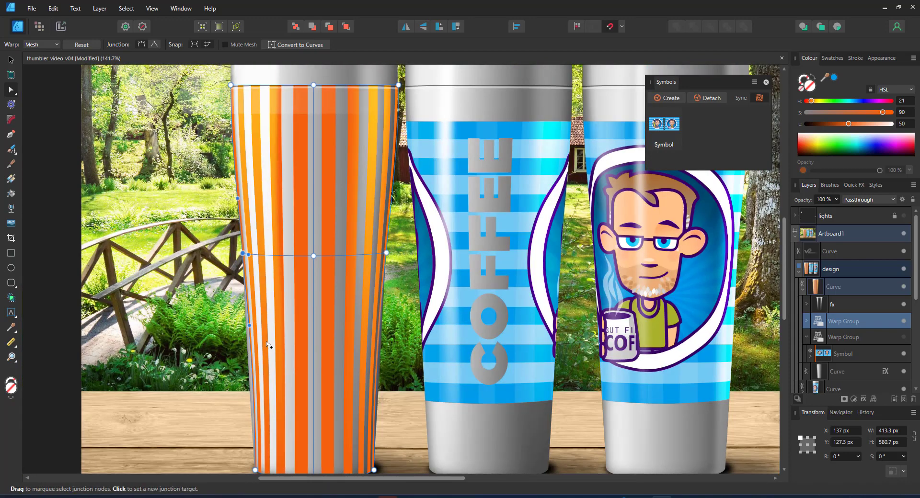
# Adjust the vertical handles on both lower sides of the mesh to follow the left tumbler's tapered edges
pyautogui.moveTo(252, 340); pyautogui.dragTo(248, 341)
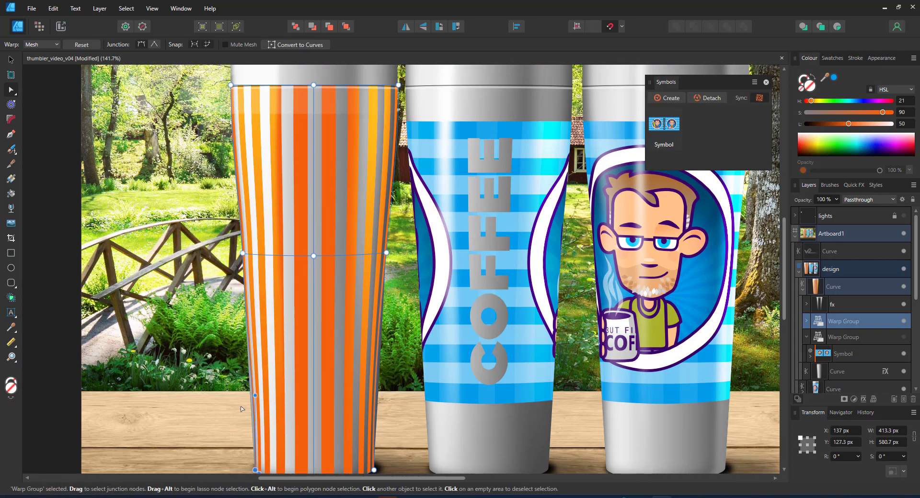
pyautogui.click(381, 325)
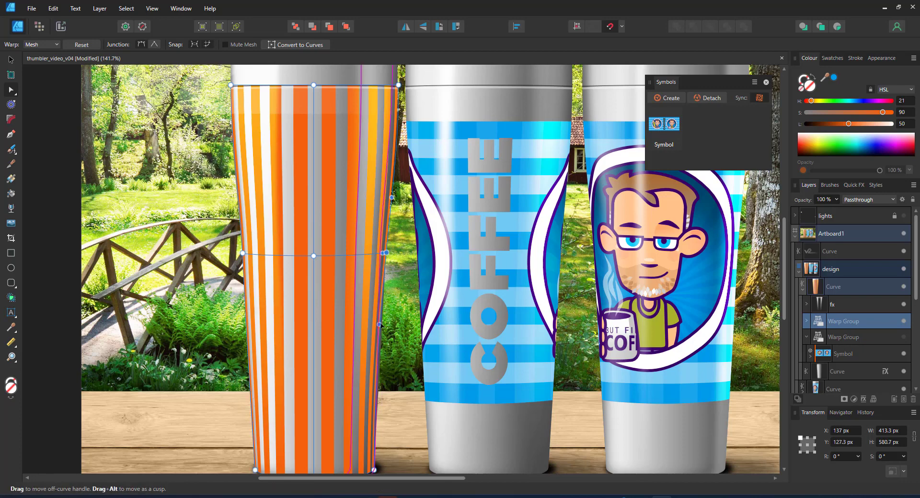
pyautogui.moveTo(380, 325); pyautogui.dragTo(376, 395)
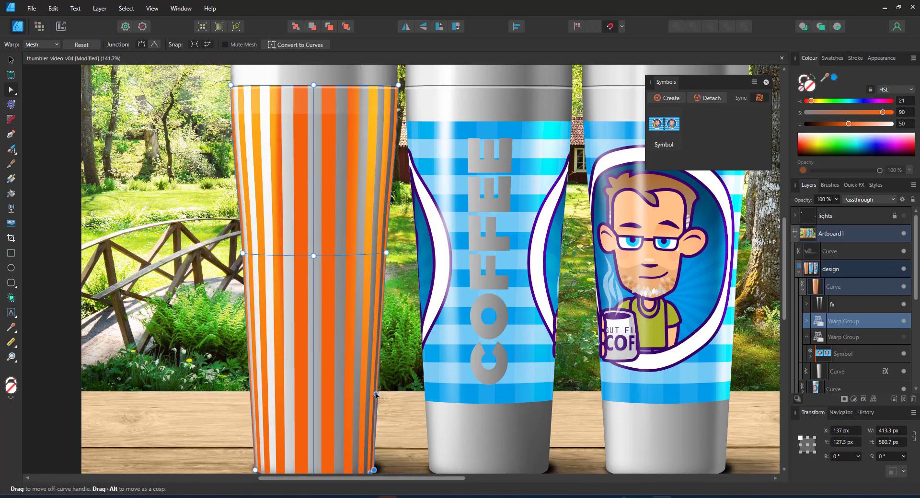
pyautogui.hotkey('ctrl', '0')
pyautogui.click(7, 61)
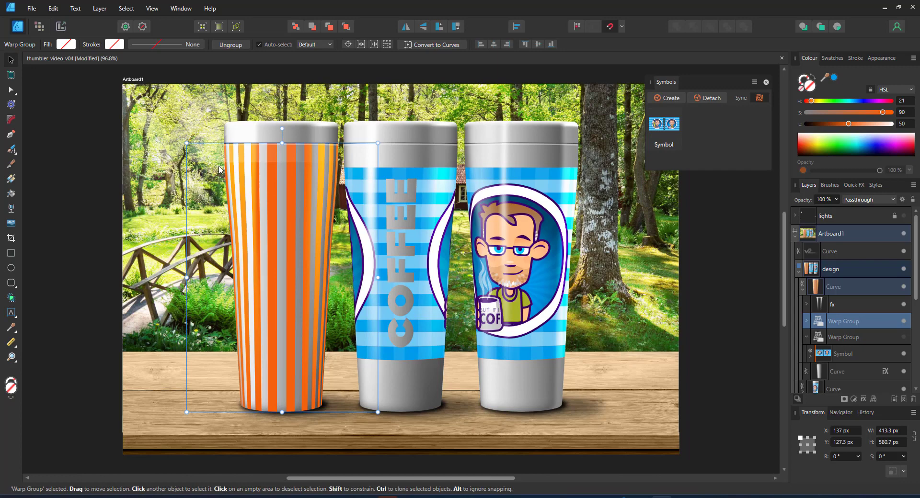
# Nest the cartoon Symbol in the stripes' Warp Group and place the orange Curves visibly above it
pyautogui.moveTo(840, 349)
pyautogui.mouseDown()
pyautogui.moveTo(838, 335)
pyautogui.moveTo(859, 364)
pyautogui.moveTo(843, 332)
pyautogui.mouseUp()
pyautogui.click(839, 336)
pyautogui.click(844, 352)
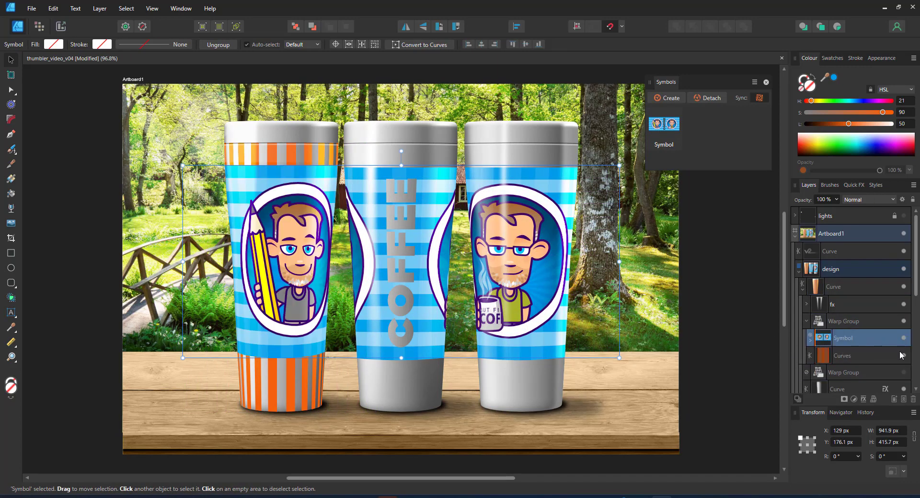
pyautogui.click(869, 327)
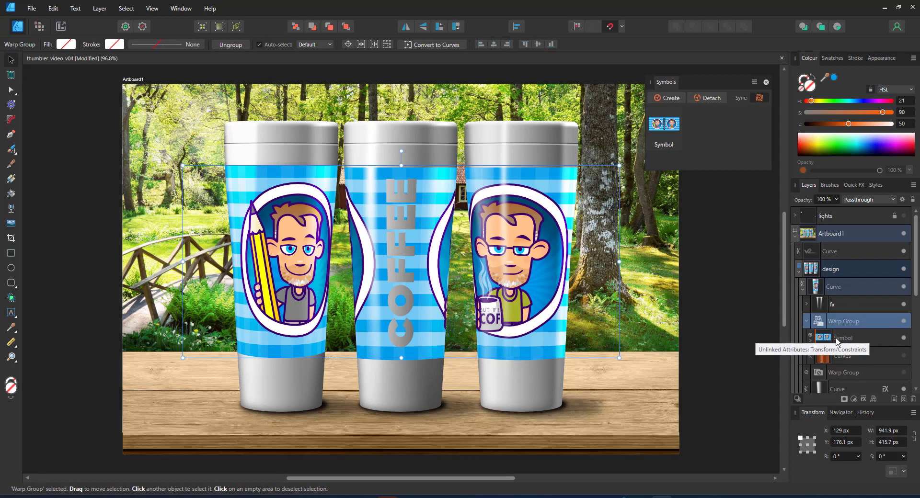
pyautogui.moveTo(867, 355); pyautogui.dragTo(843, 335)
pyautogui.click(904, 338)
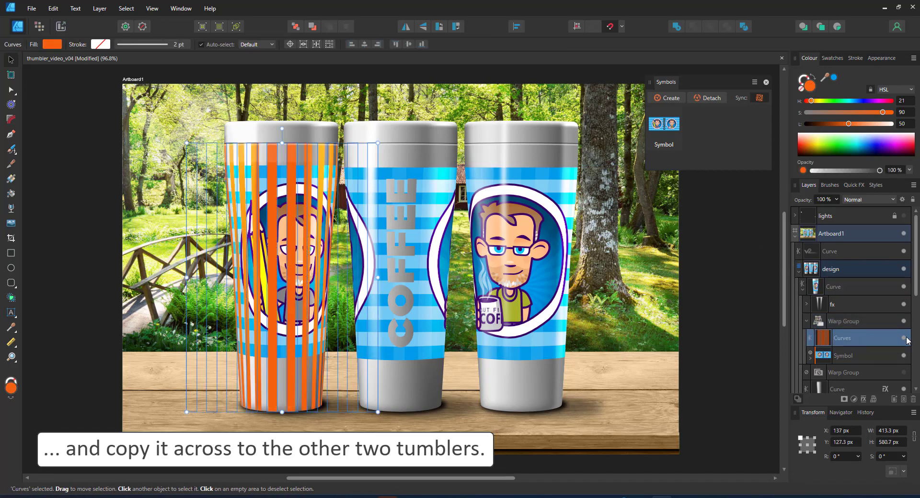
# Copy the left tumbler's tuned Warp Group and delete the old Warp Groups from the middle and right tumblers
pyautogui.click(865, 317)
pyautogui.click(417, 268)
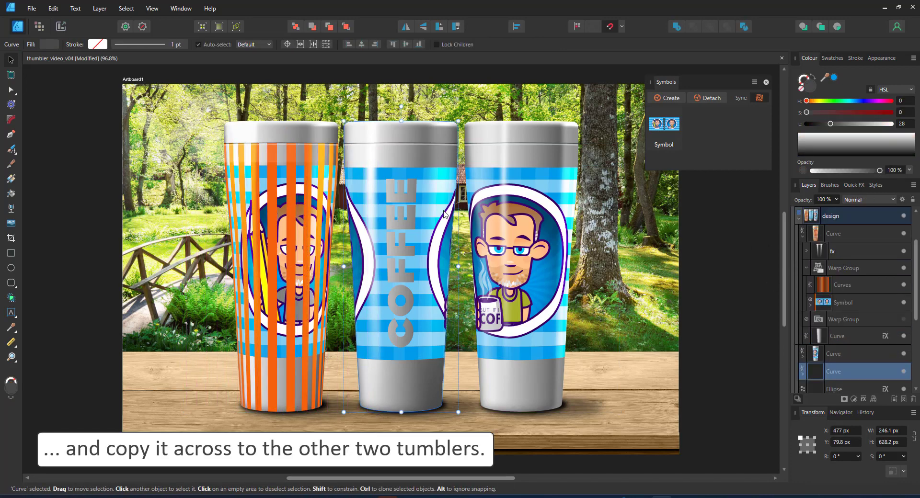
pyautogui.scroll(-1, 816, 277)
pyautogui.click(803, 321)
pyautogui.click(832, 352)
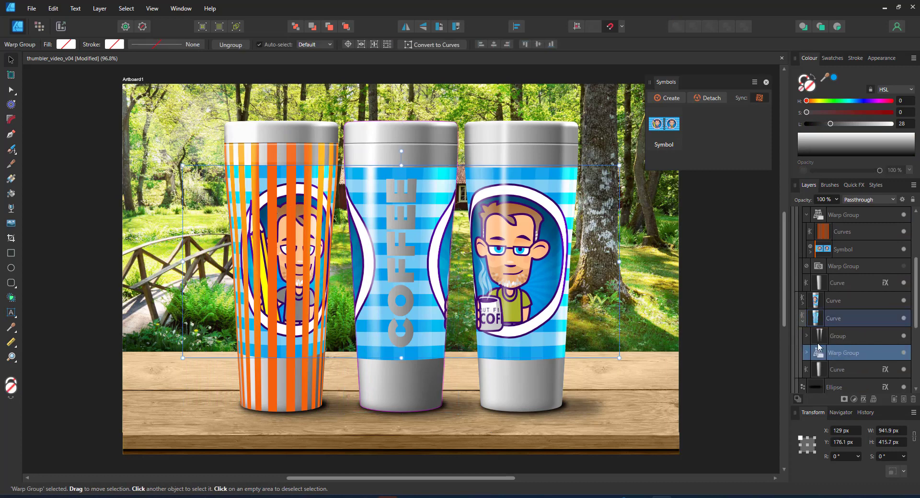
pyautogui.press('Delete')
pyautogui.click(803, 304)
pyautogui.click(835, 332)
pyautogui.press('Delete')
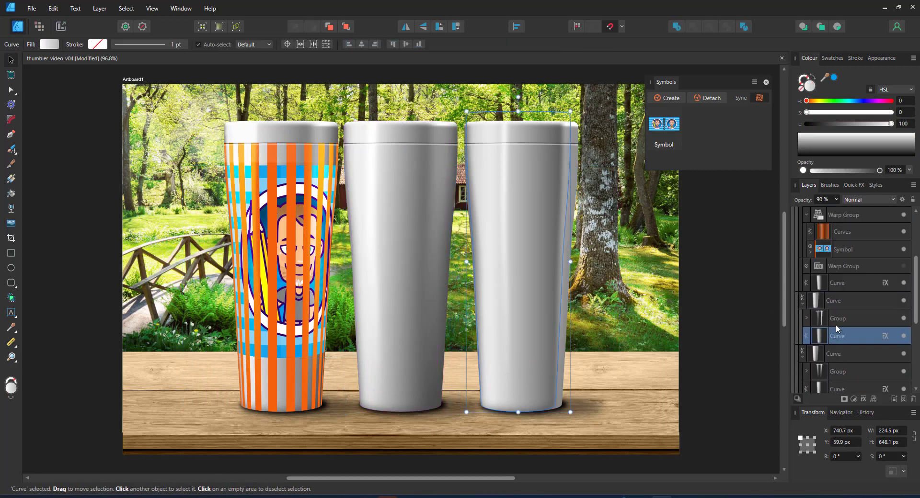
# Rename the Group nested in the right tumbler's Curve as fx
pyautogui.click(835, 323)
pyautogui.doubleClick(836, 320)
pyautogui.write('fx')
pyautogui.press('Return')
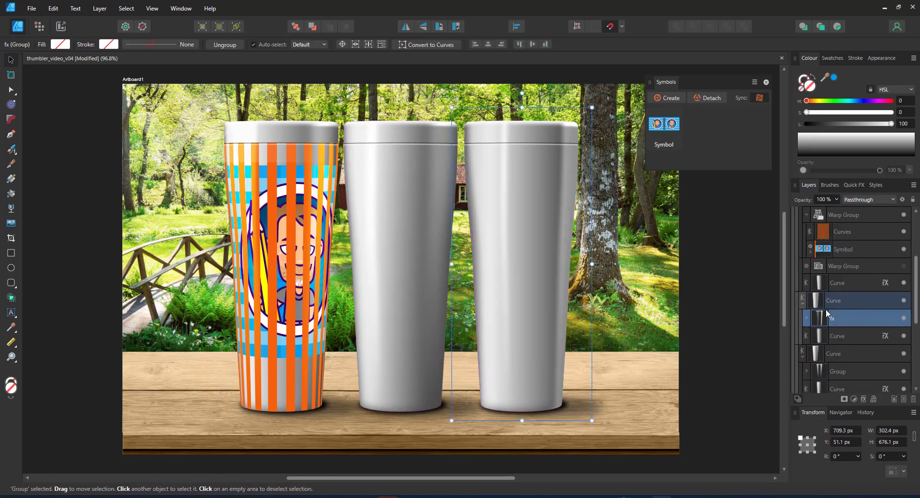
# Paste the Warp Group inside the right tumbler's clipping Curve beneath fx and move it over that tumbler, to about X 645.8 px
pyautogui.hotkey('ctrl', 'v')
pyautogui.moveTo(819, 322); pyautogui.dragTo(840, 341)
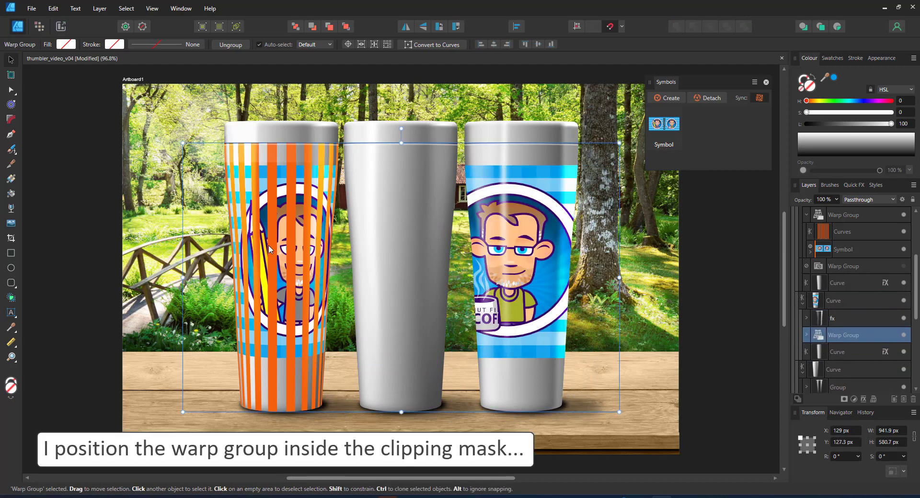
pyautogui.moveTo(249, 202); pyautogui.dragTo(487, 201)
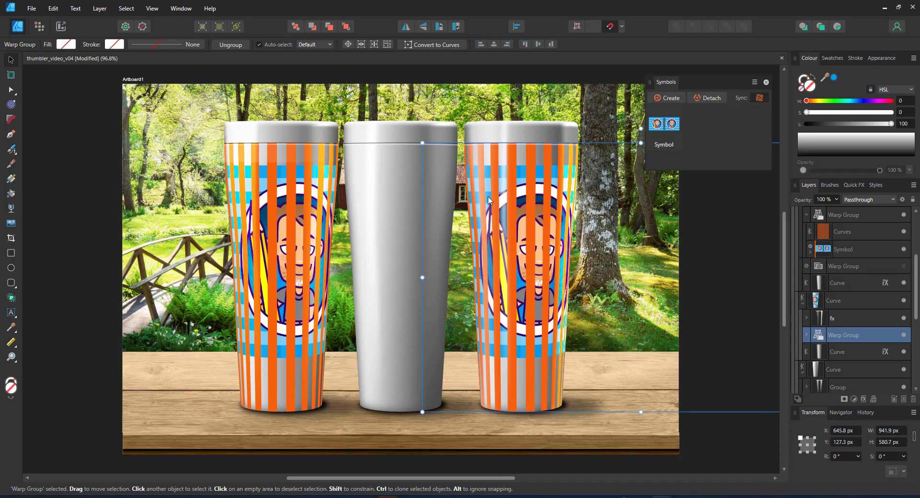
# Hide the orange Curves in the right tumbler's Warp Group and shift its Symbol to X 129 px, centring the mug character
pyautogui.click(806, 335)
pyautogui.click(856, 369)
pyautogui.click(904, 351)
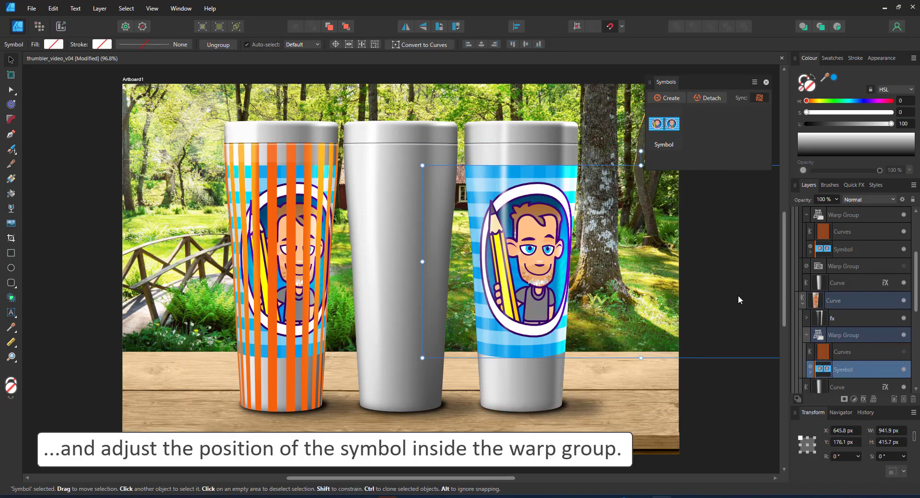
pyautogui.moveTo(568, 247); pyautogui.dragTo(319, 245)
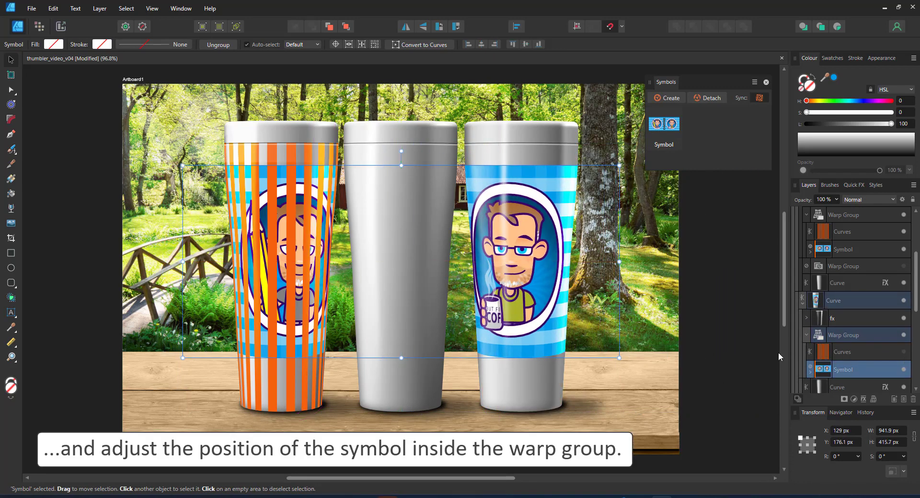
# Paste the Warp Group between the Group and the shading Curve of the middle tumbler and align it there, at about X 385.4 px
pyautogui.click(806, 335)
pyautogui.scroll(-2, 844, 368)
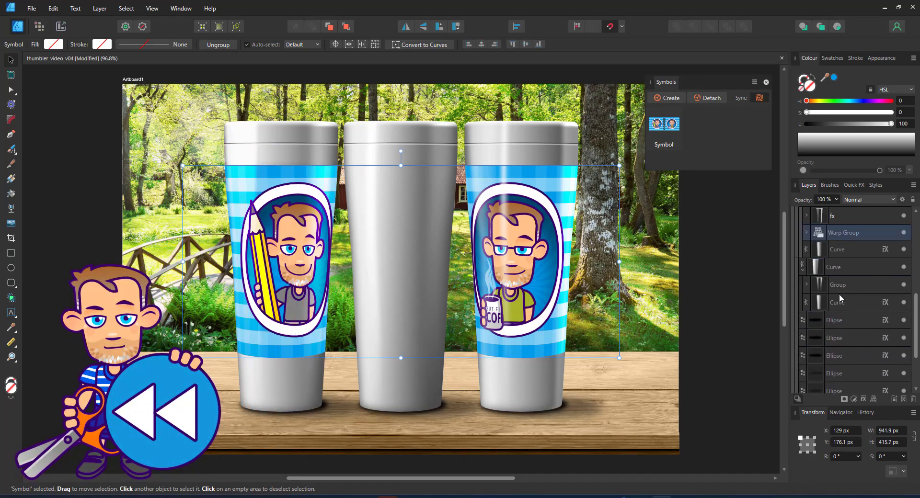
pyautogui.click(839, 297)
pyautogui.hotkey('ctrl', 'v')
pyautogui.moveTo(401, 246); pyautogui.dragTo(520, 219)
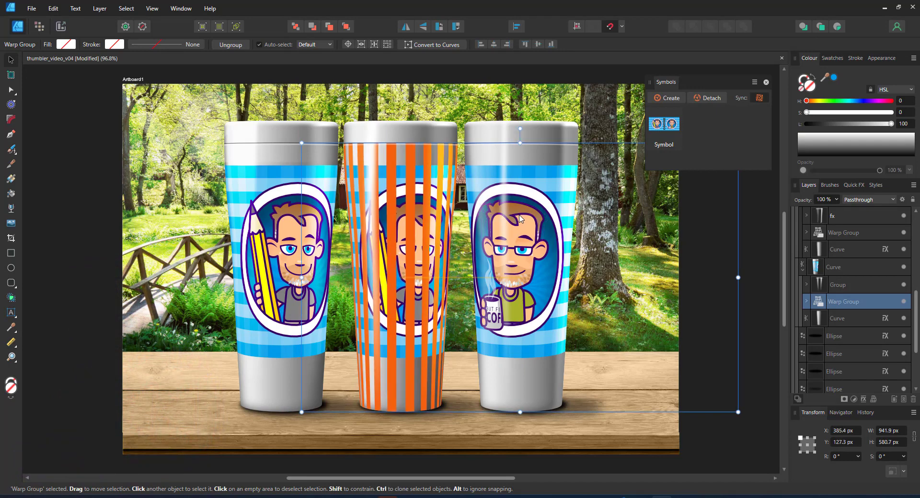
# Hide the orange Curves in the middle tumbler's Warp Group and shift its Symbol to the left within the warp
pyautogui.click(806, 302)
pyautogui.click(903, 318)
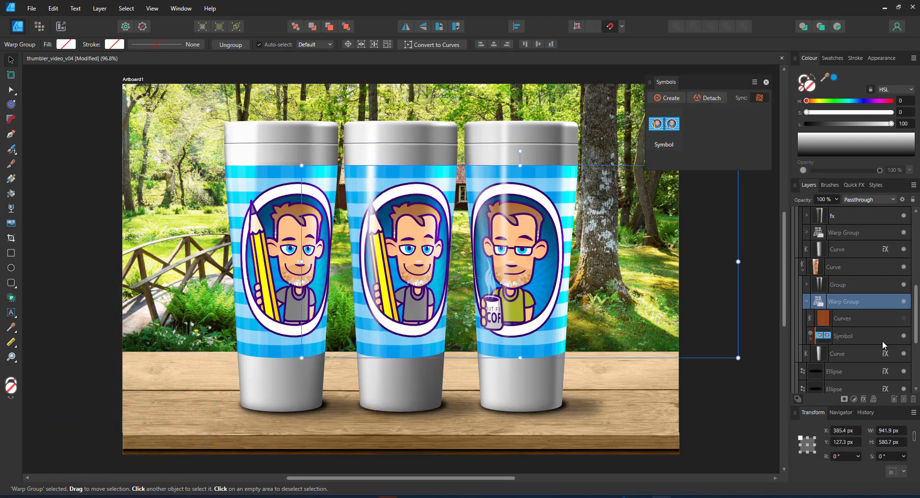
pyautogui.click(882, 338)
pyautogui.moveTo(437, 251); pyautogui.dragTo(327, 251)
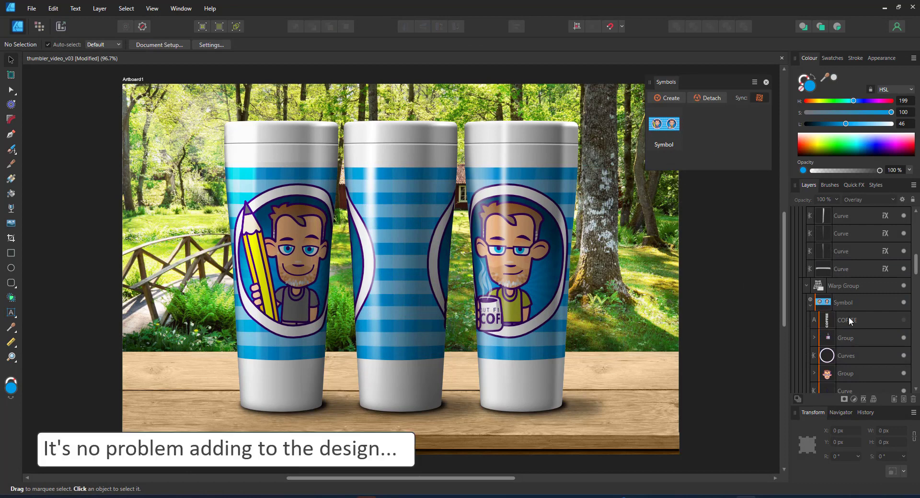
# Show the COFFEE text in the Symbol and recolour the design's background Rectangle green with hue 94 and lightness 36
pyautogui.click(904, 321)
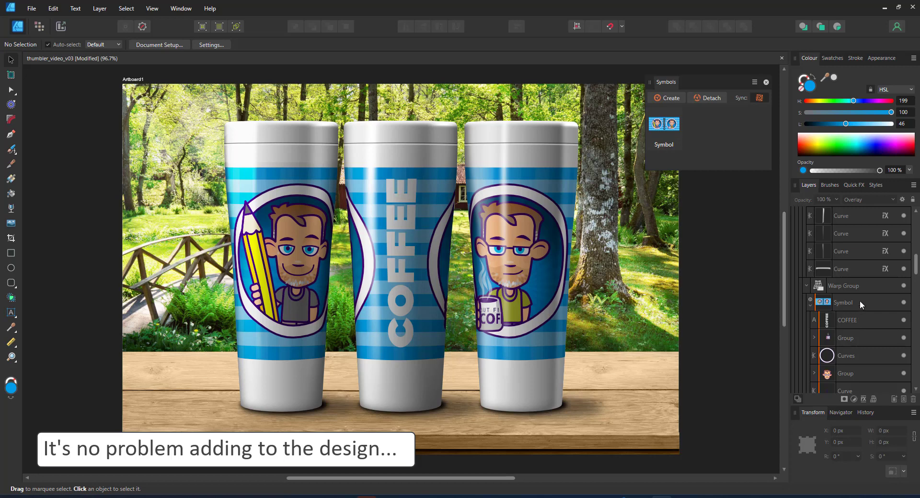
pyautogui.scroll(-5, 862, 307)
pyautogui.click(844, 306)
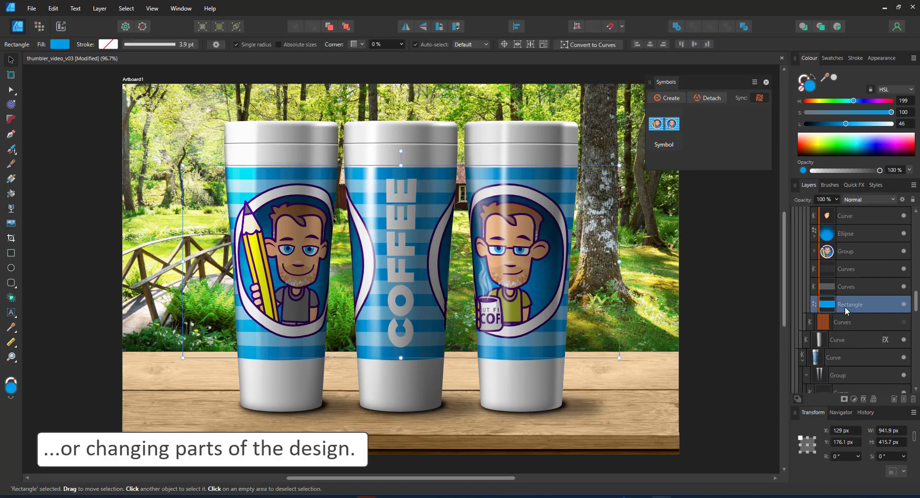
pyautogui.click(829, 101)
pyautogui.click(835, 124)
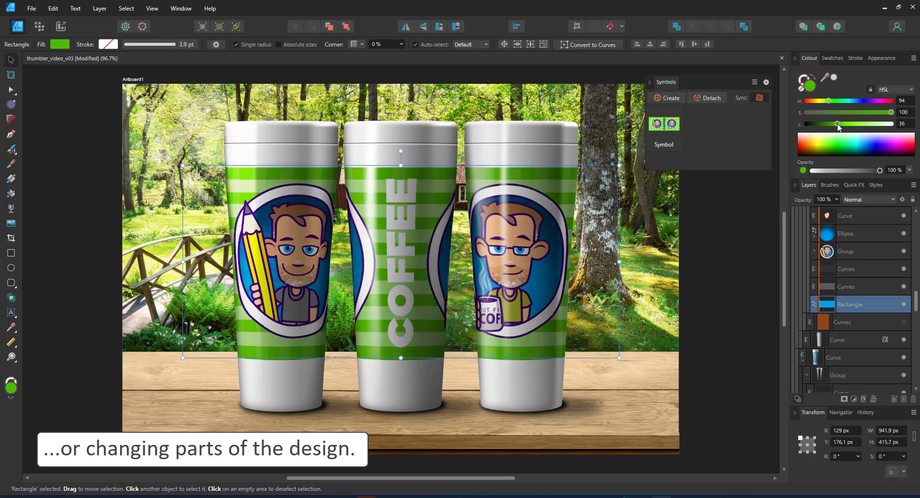
pyautogui.click(754, 342)
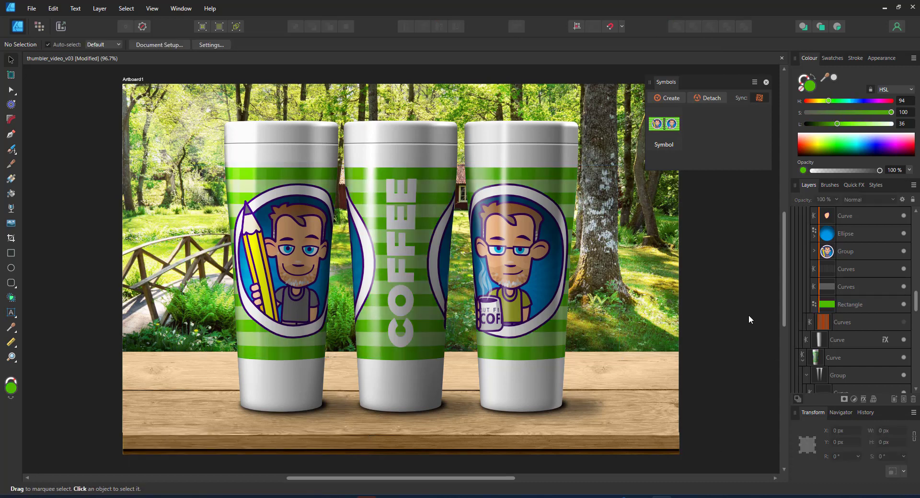
# Paste the landscape artwork layer bg above the COFFEE text inside the Symbol to replace the whole tumbler design
pyautogui.scroll(-5, 871, 283)
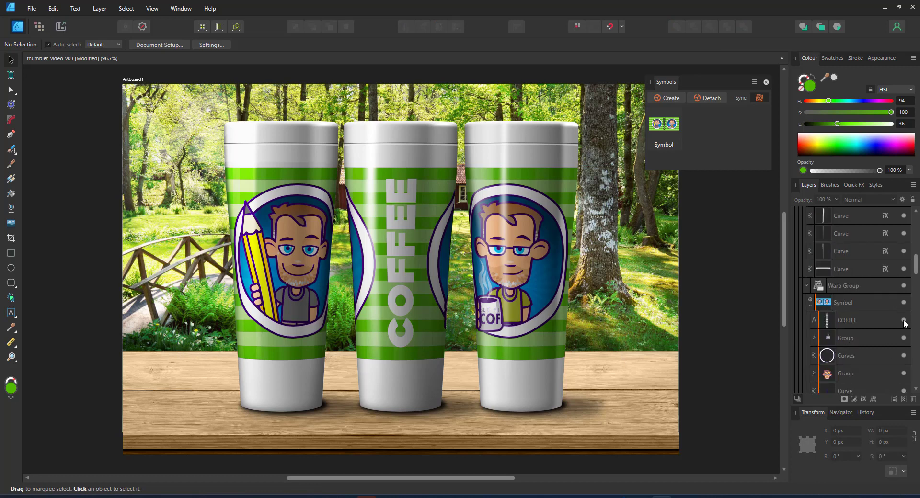
pyautogui.click(847, 366)
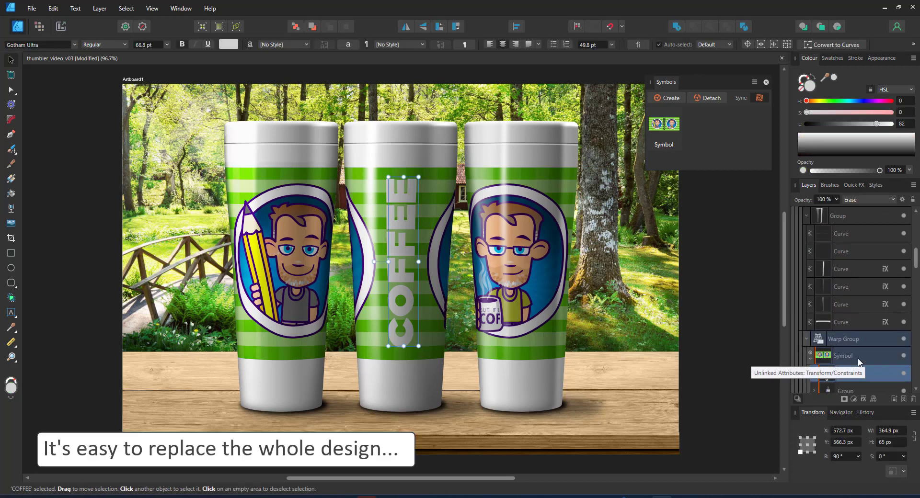
pyautogui.hotkey('ctrl', 'v')
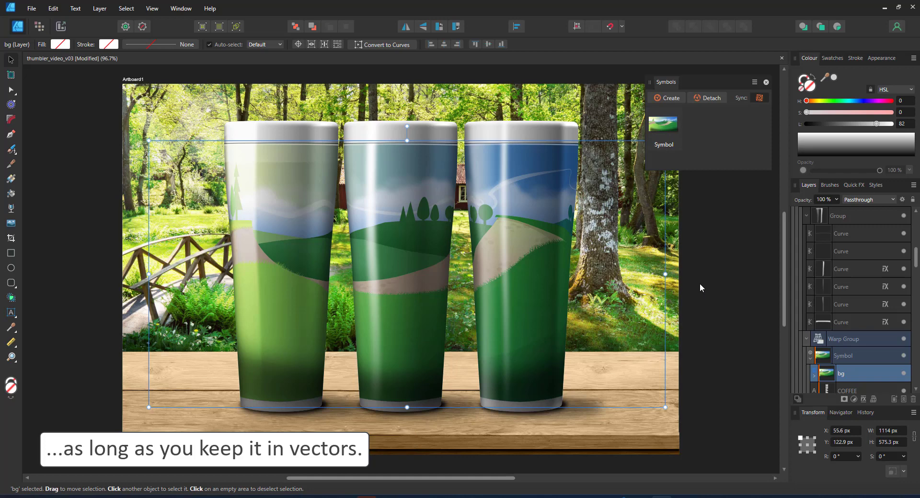
pyautogui.click(777, 317)
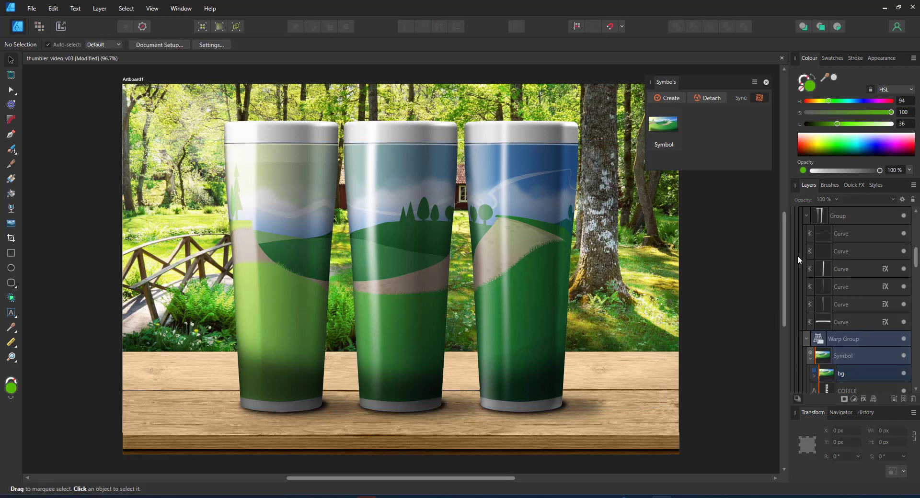